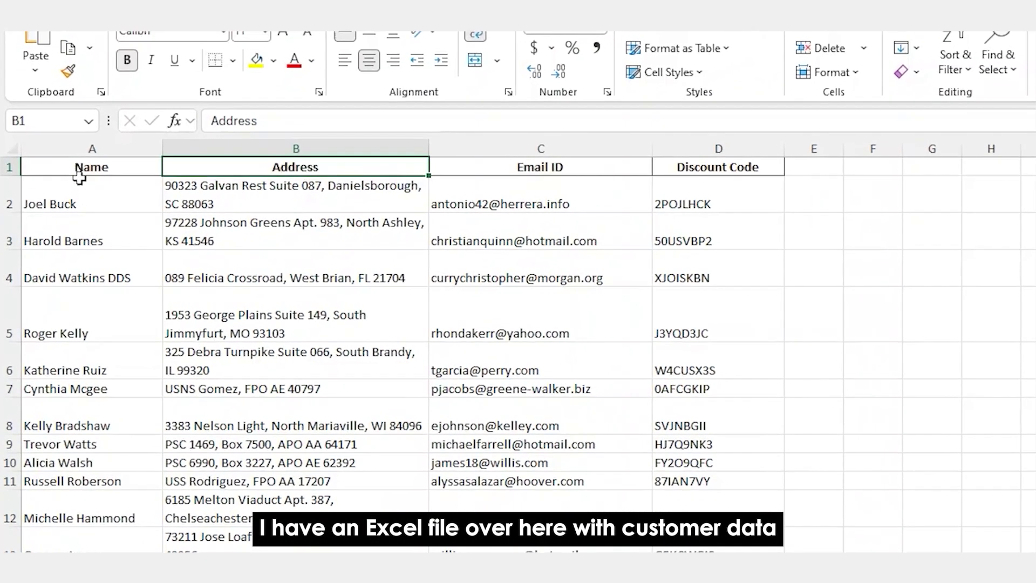
left_click(84, 160)
left_click(307, 152)
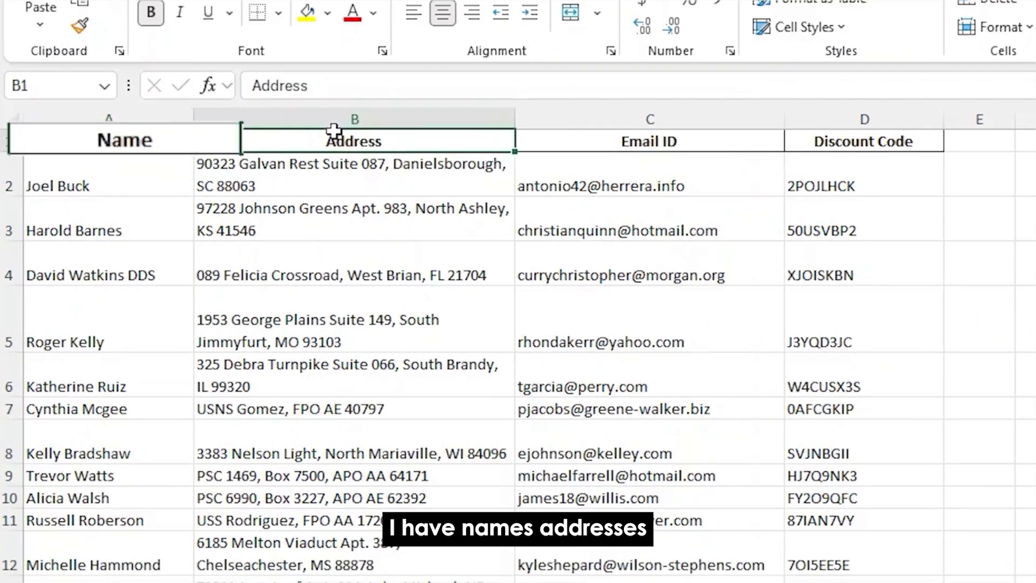
left_click(672, 141)
left_click(855, 139)
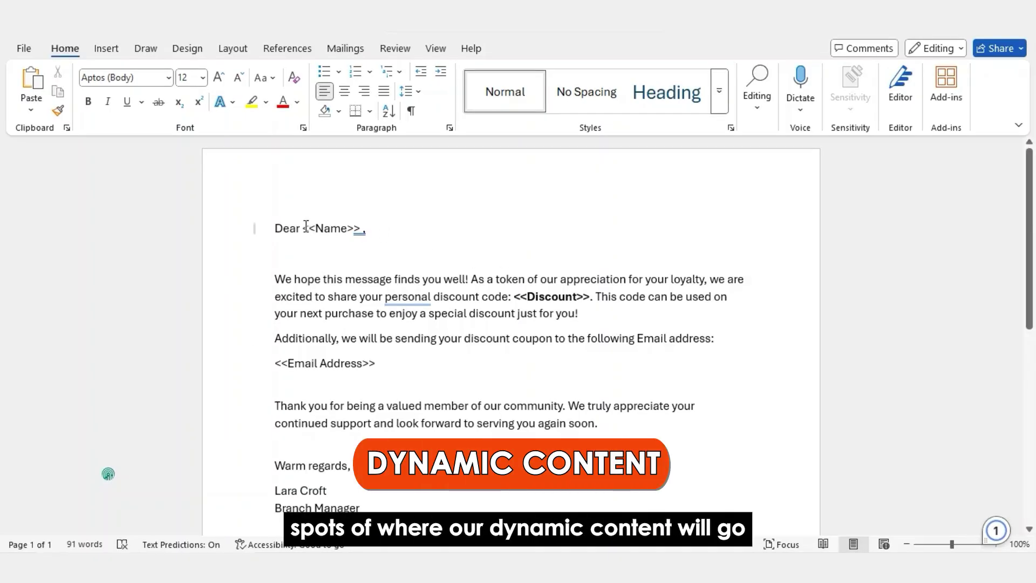
left_click_drag(306, 225, 361, 229)
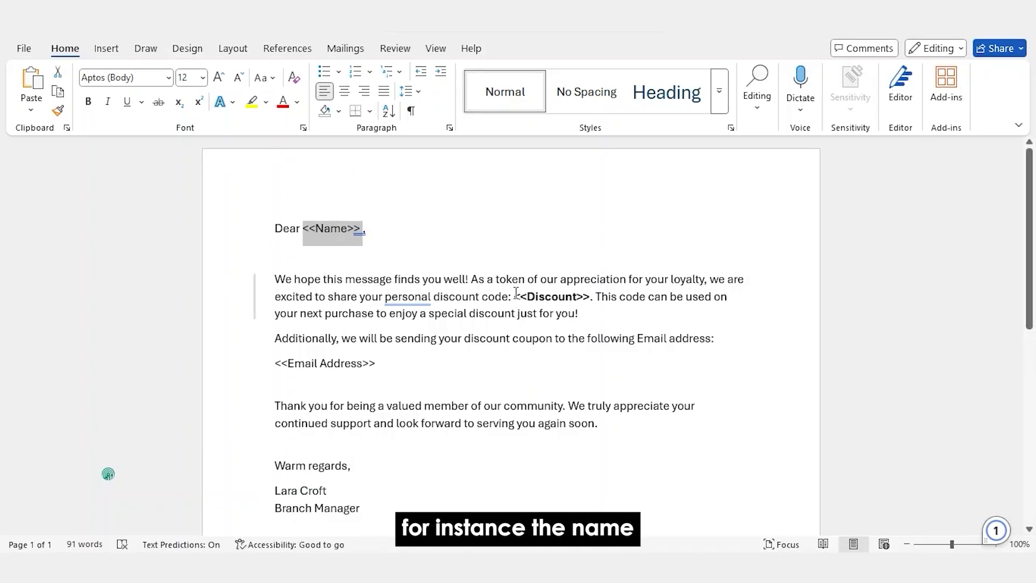
left_click_drag(516, 296, 594, 297)
left_click_drag(272, 364, 374, 364)
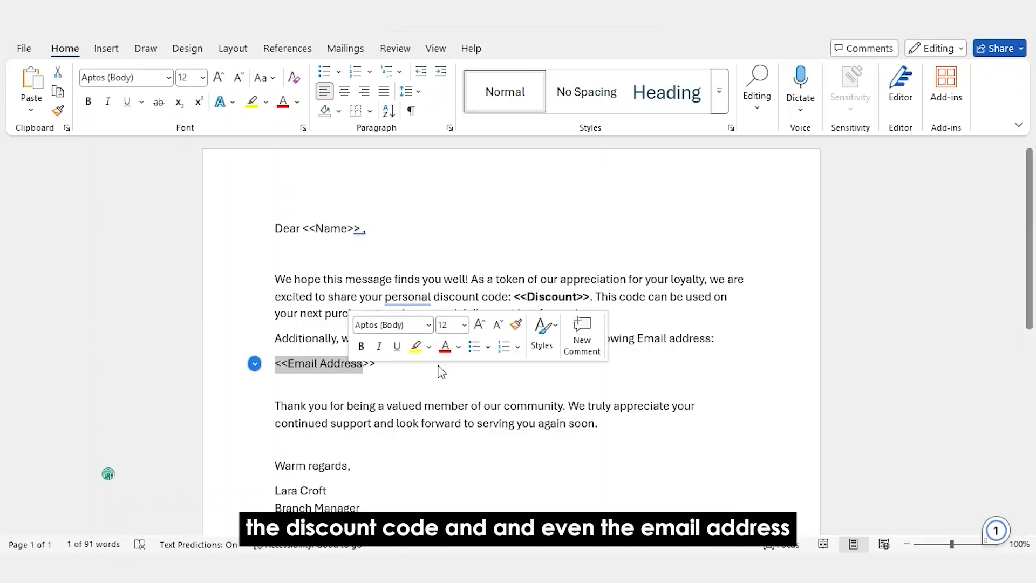
left_click(480, 404)
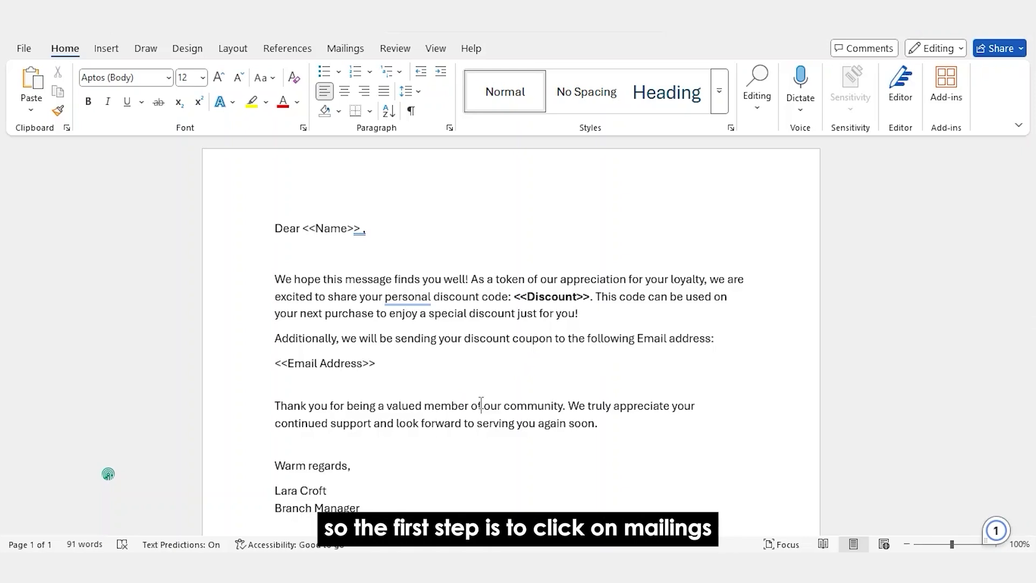
- Start a Letters mail merge and choose to use an existing recipient list
left_click(342, 51)
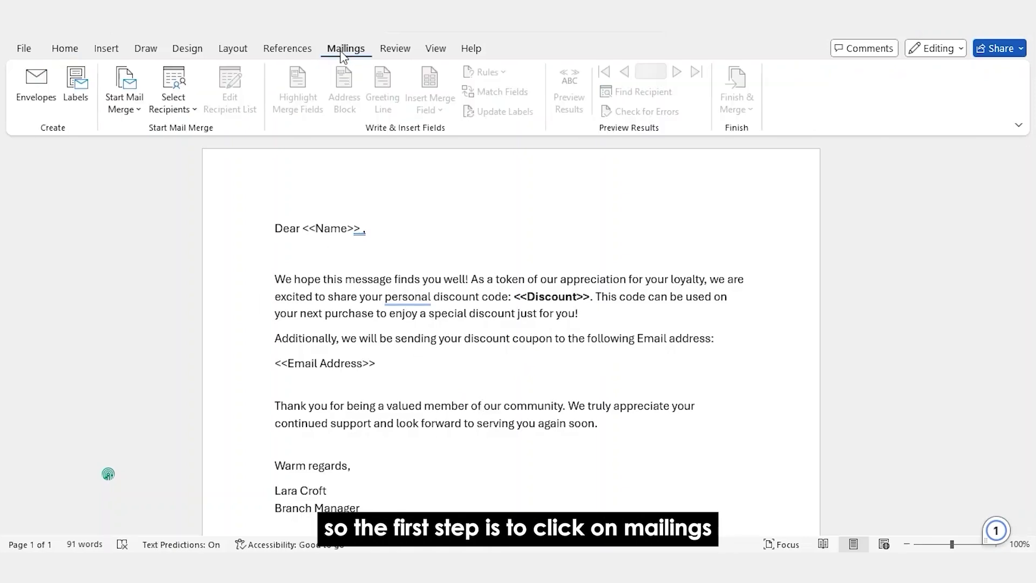
left_click(125, 107)
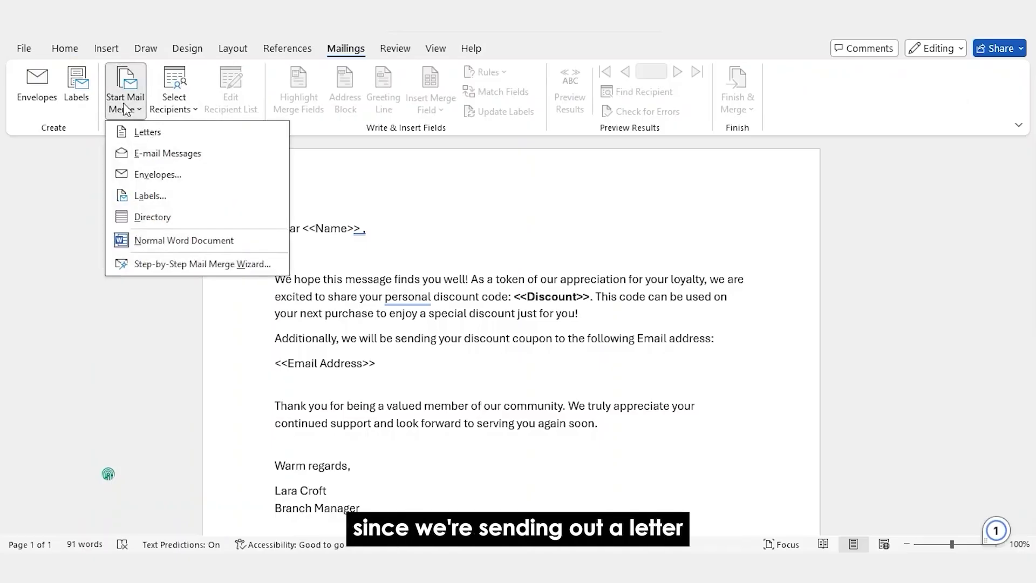
left_click(136, 138)
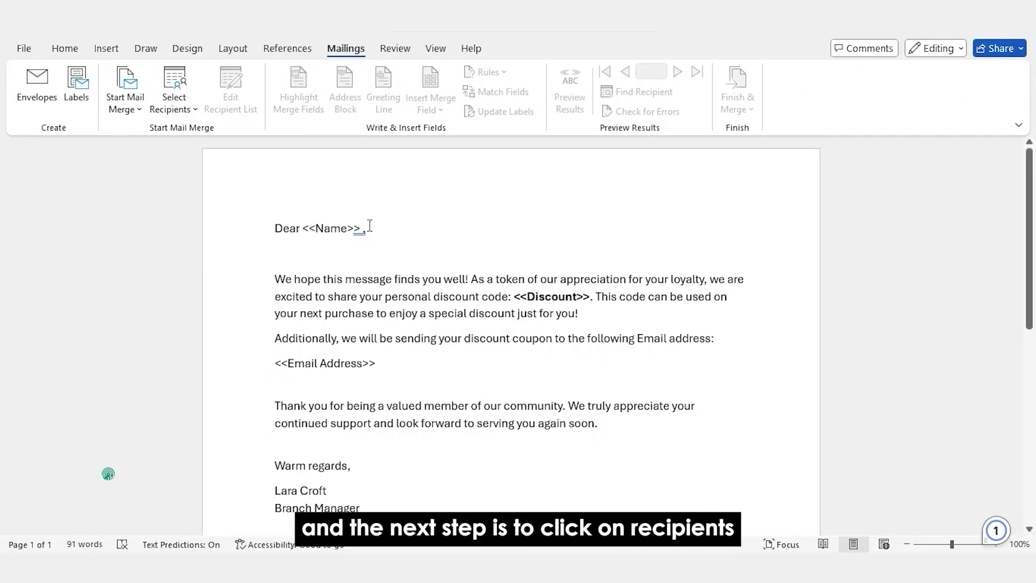
left_click(189, 109)
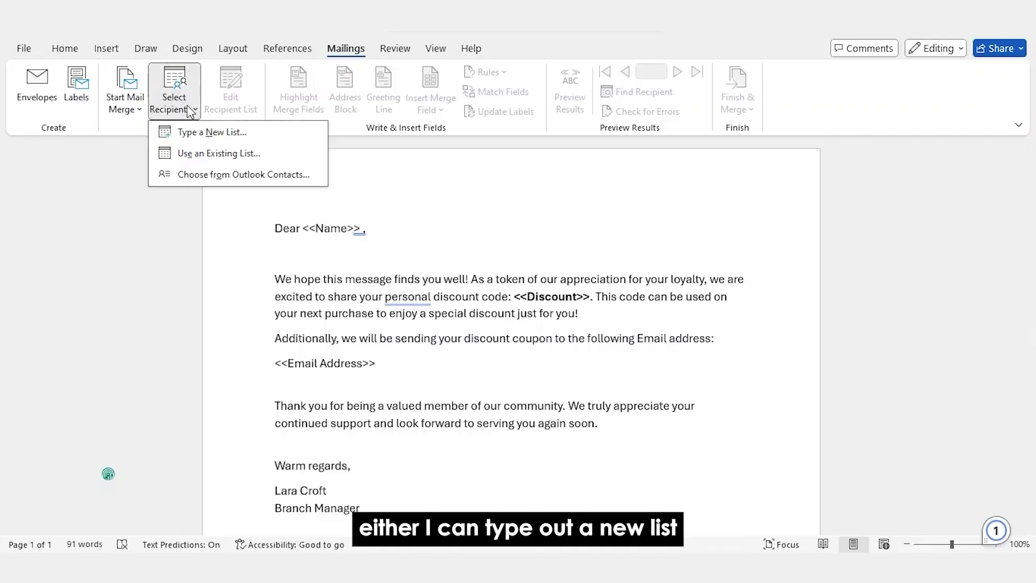
left_click(193, 161)
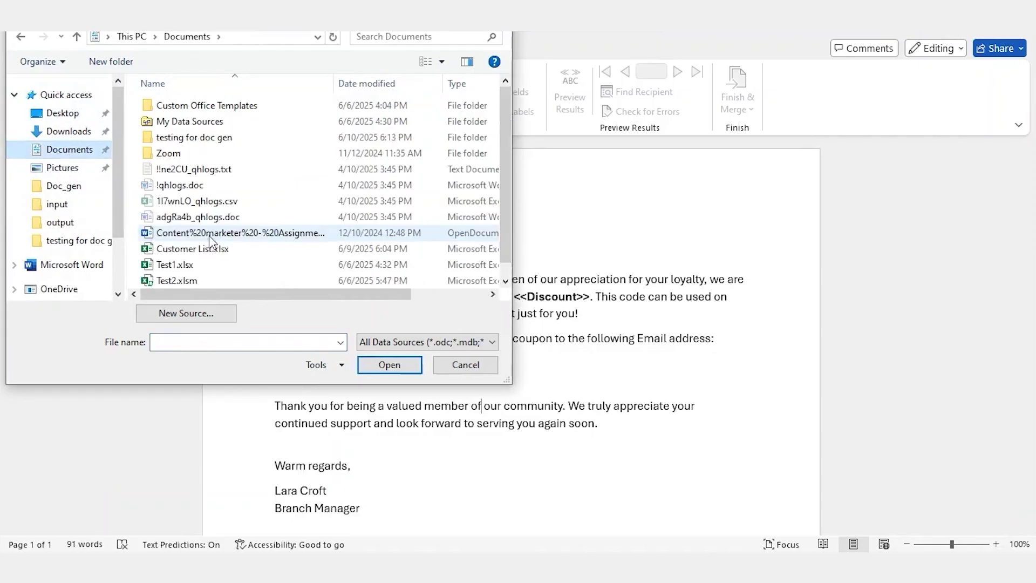
- Link Customer List.xlsx, table Sheet1$ with its first row as headers, as the recipient list
left_click(203, 250)
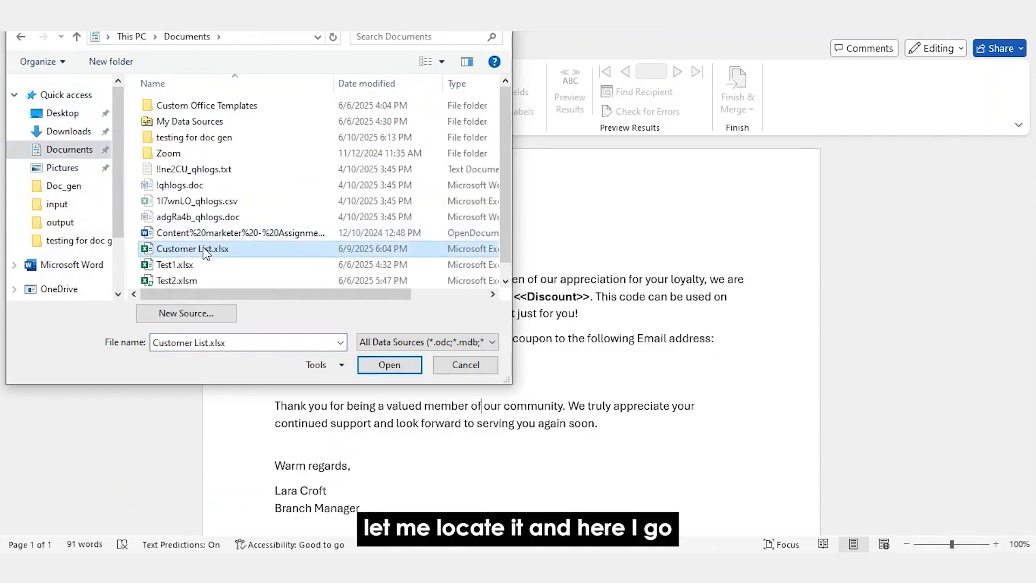
left_click(386, 364)
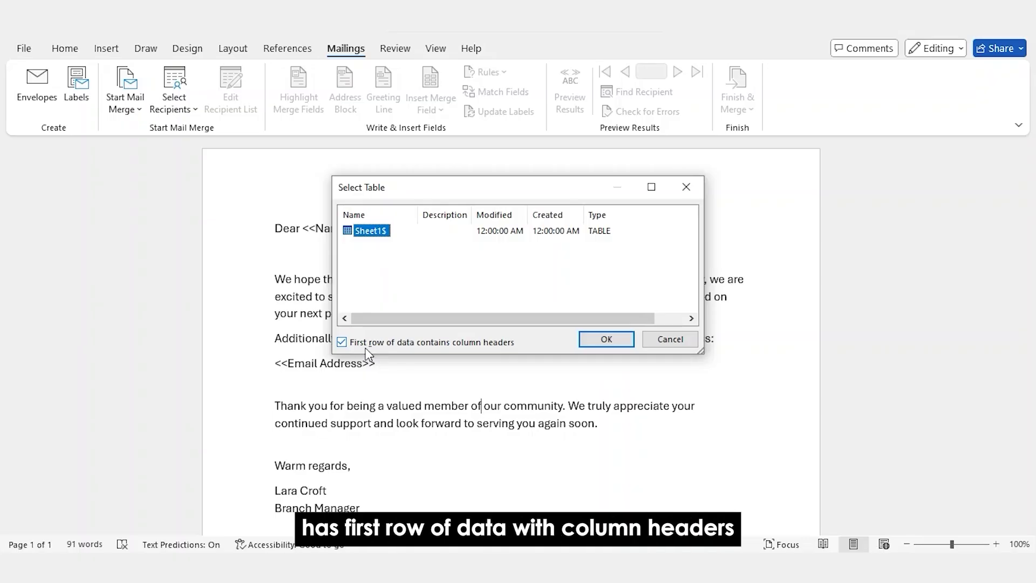
left_click(605, 340)
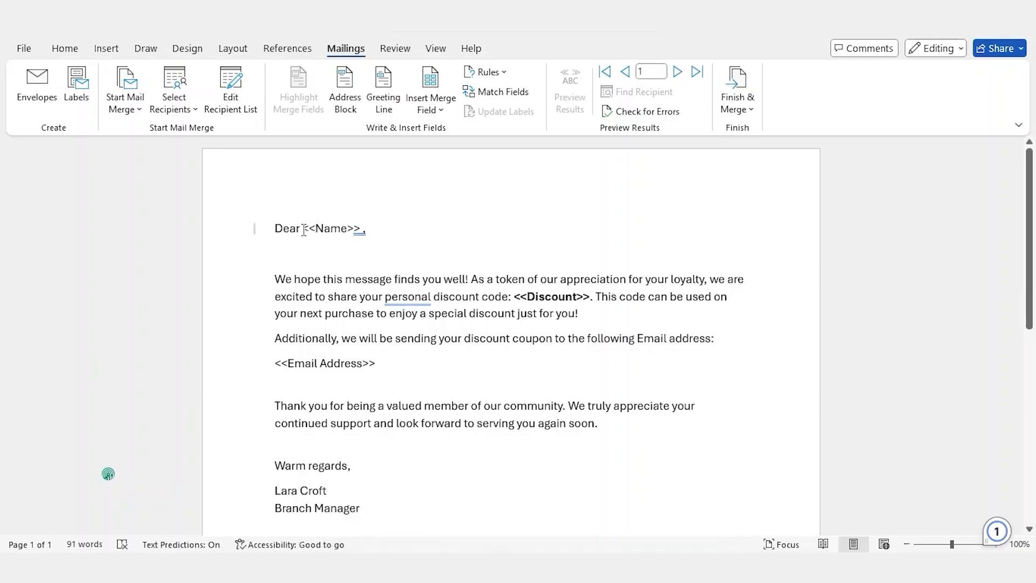
- Replace the <<Name>> placeholder after 'Dear' with the «Name» merge field
left_click_drag(304, 231, 356, 233)
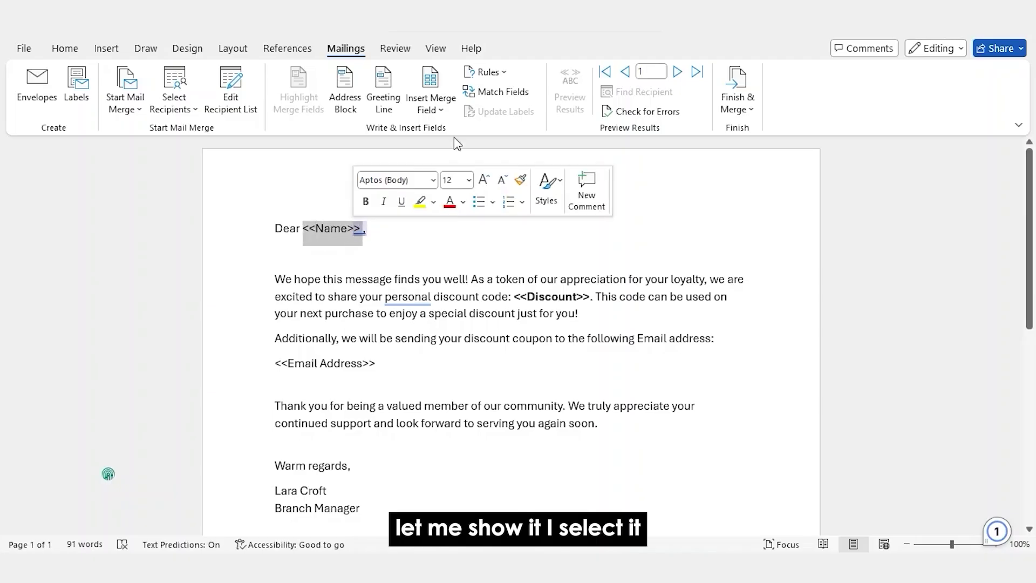
left_click(441, 111)
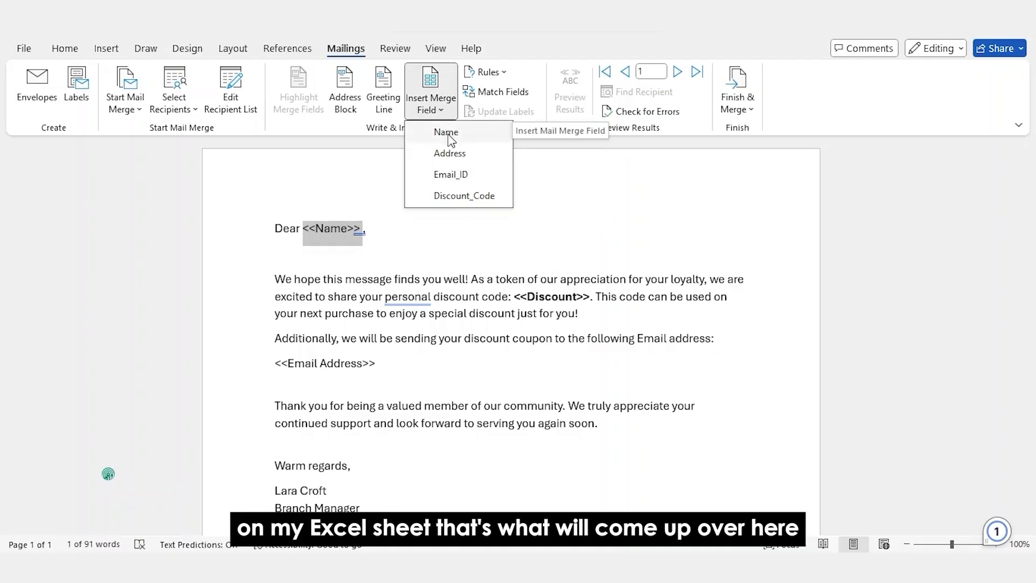
left_click(447, 136)
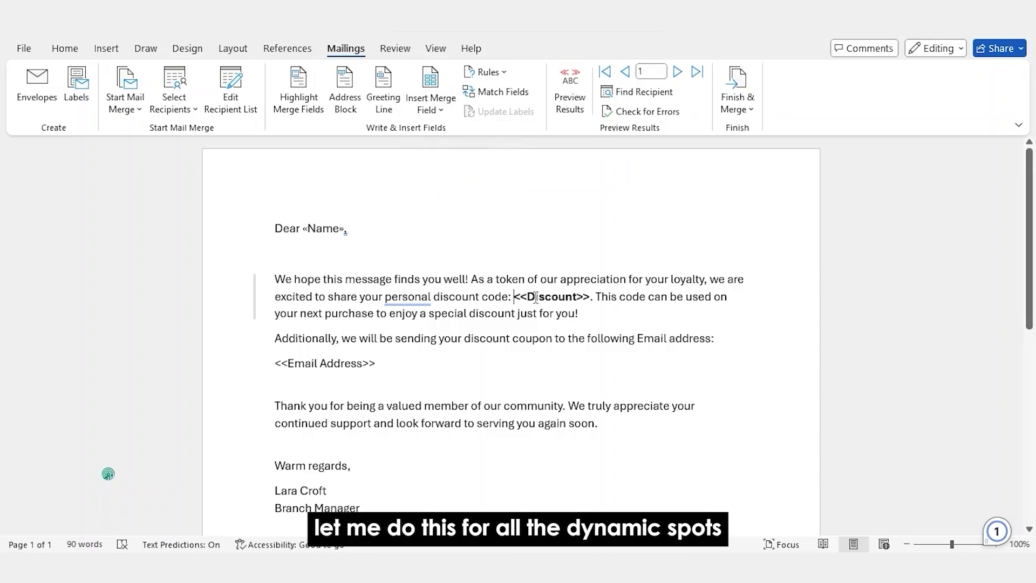
- Replace the <<Discount>> and <<Email Address>> placeholders with the «Discount_Code» and «Email_ID» merge fields
left_click_drag(543, 297, 586, 298)
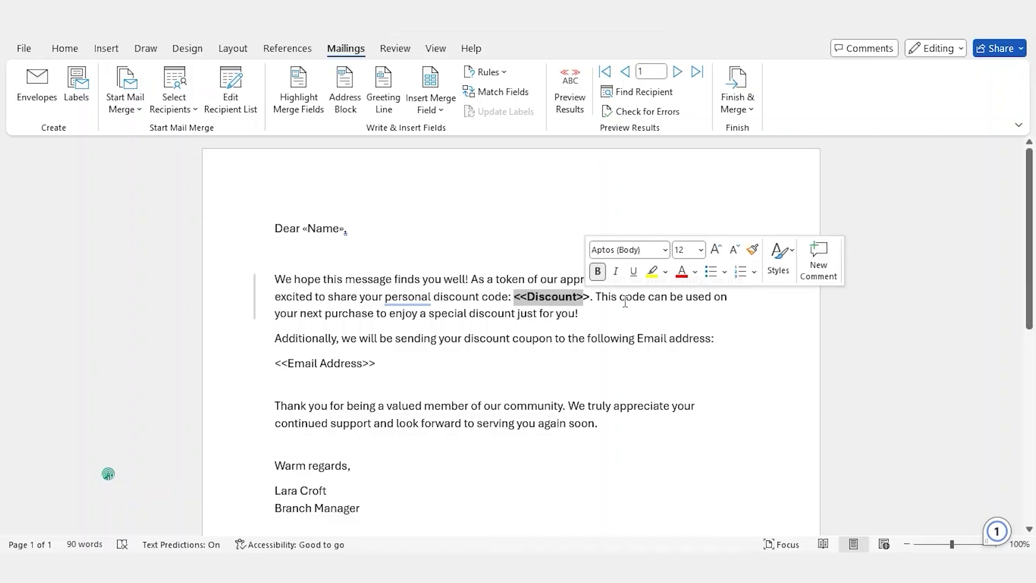
left_click(424, 100)
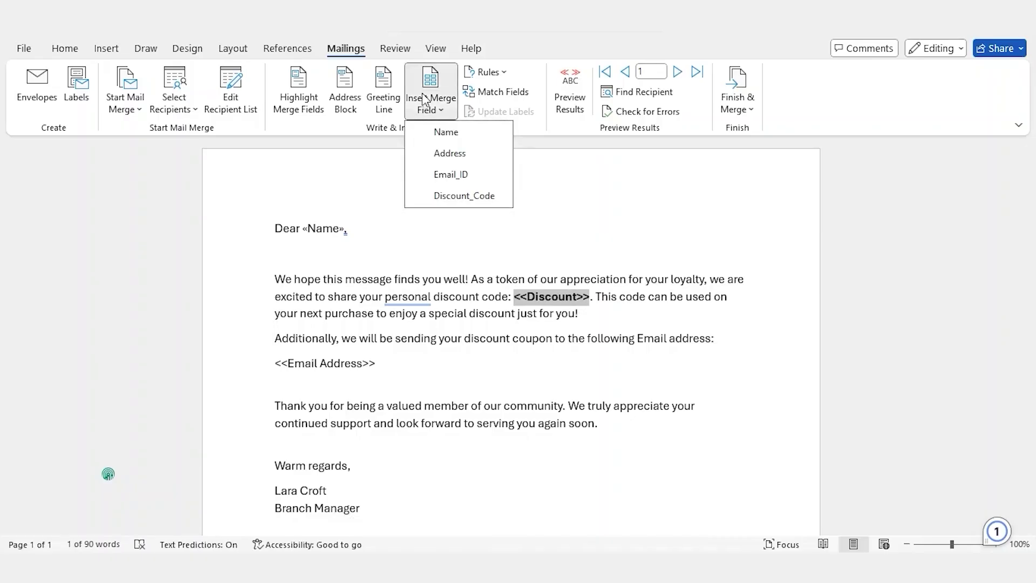
left_click(451, 201)
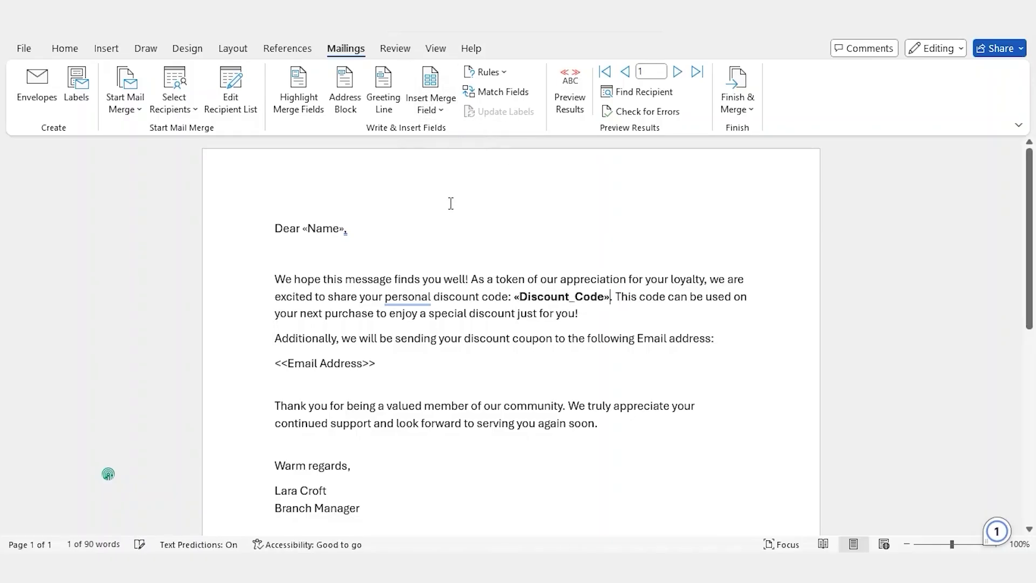
left_click_drag(376, 363, 278, 363)
left_click(433, 108)
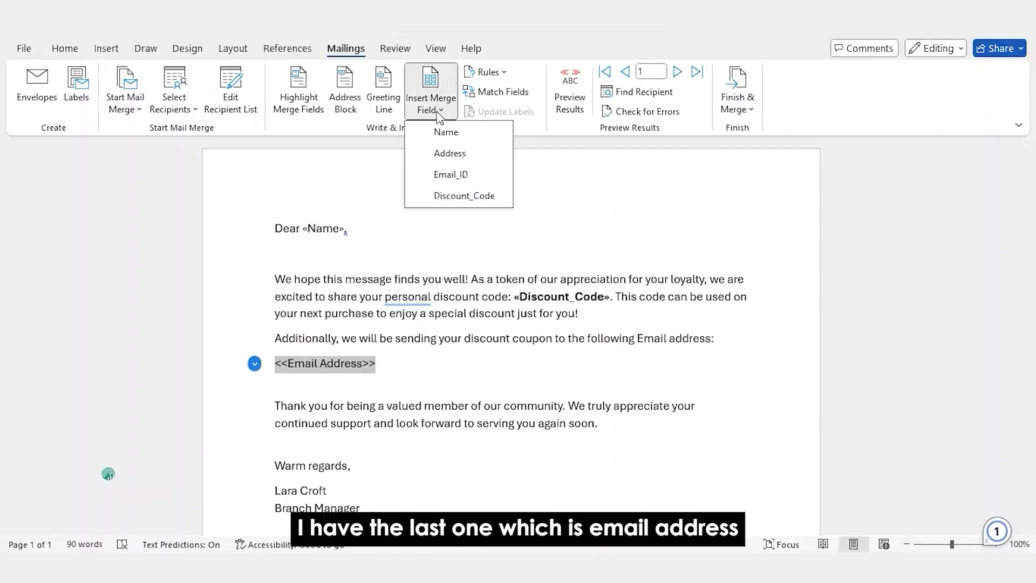
left_click(456, 175)
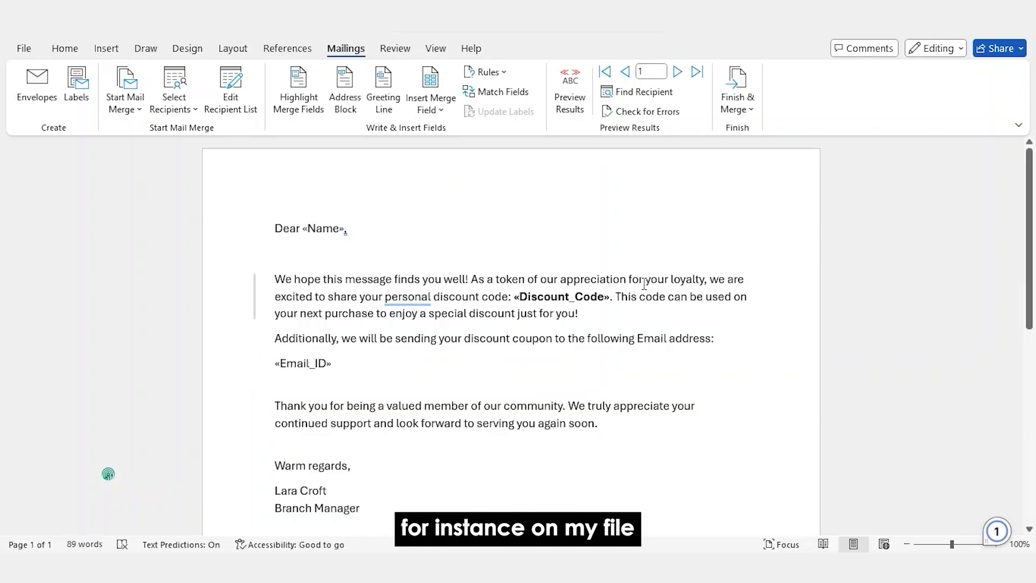
- Make the «Email_ID» merge field bold italic
left_click(338, 365)
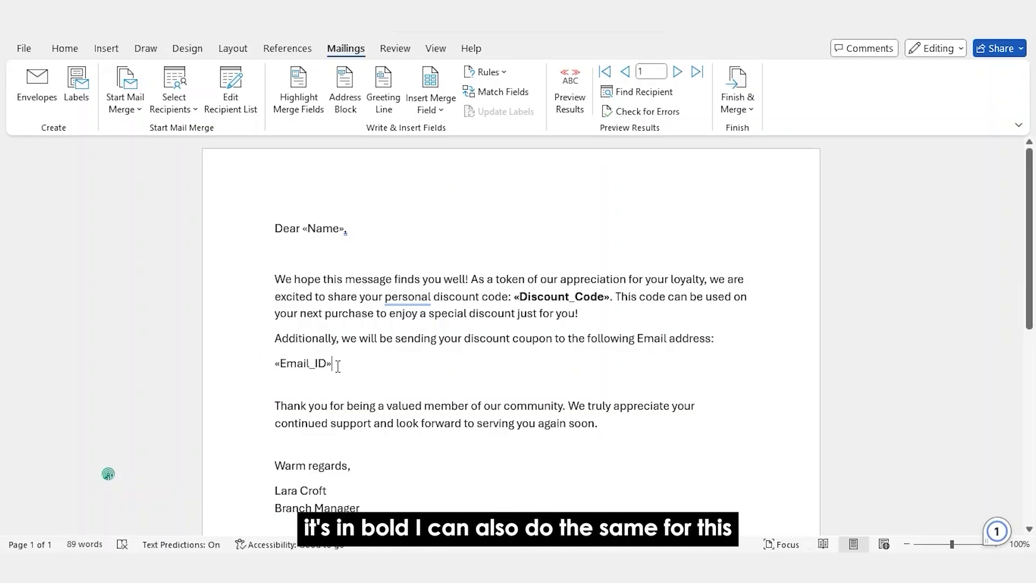
left_click_drag(338, 366, 277, 365)
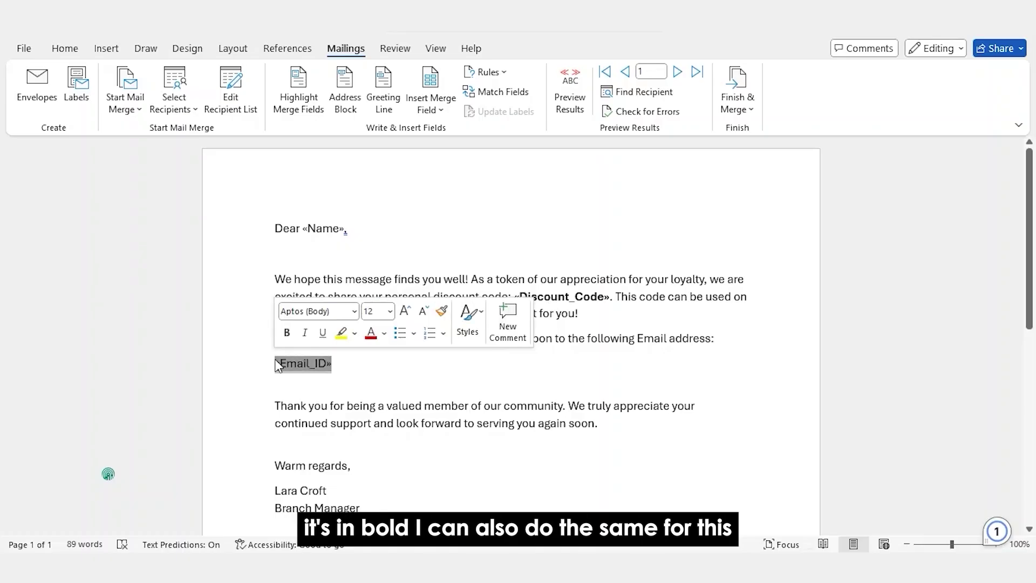
key("ctrl+b")
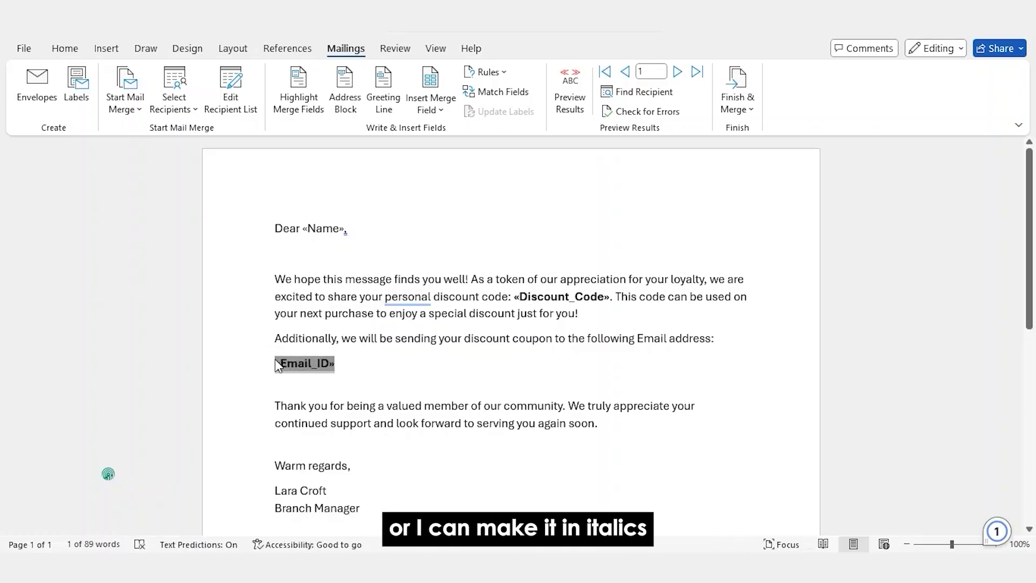
key("ctrl+i")
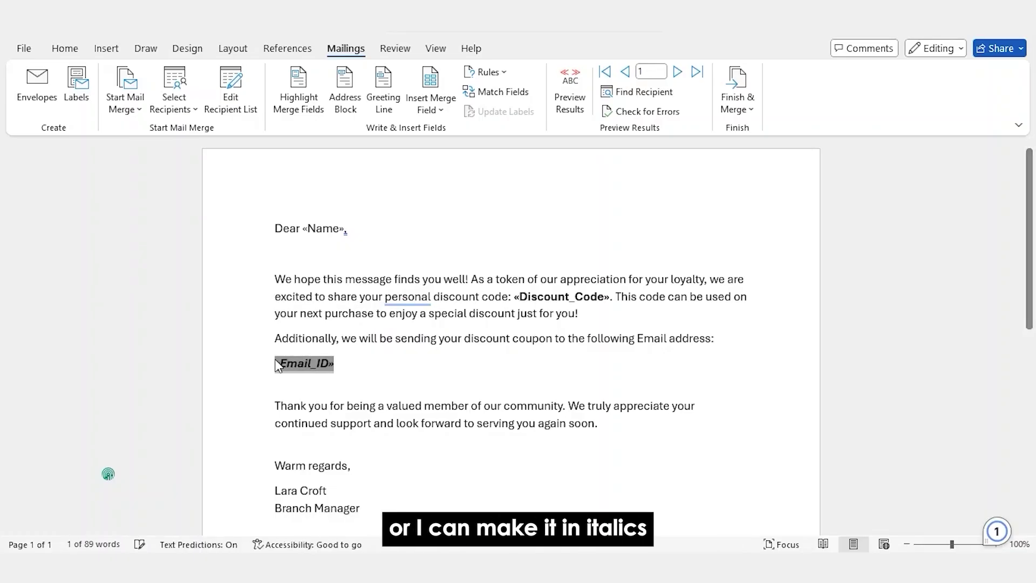
left_click(422, 420)
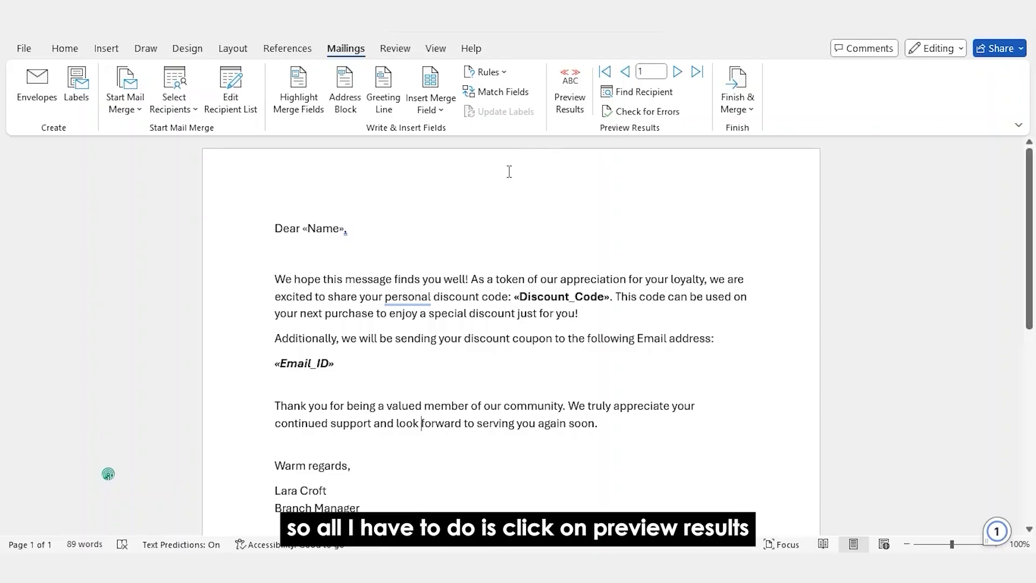
- Turn on Preview Results and advance to the second recipient's name, discount code and email
left_click(567, 105)
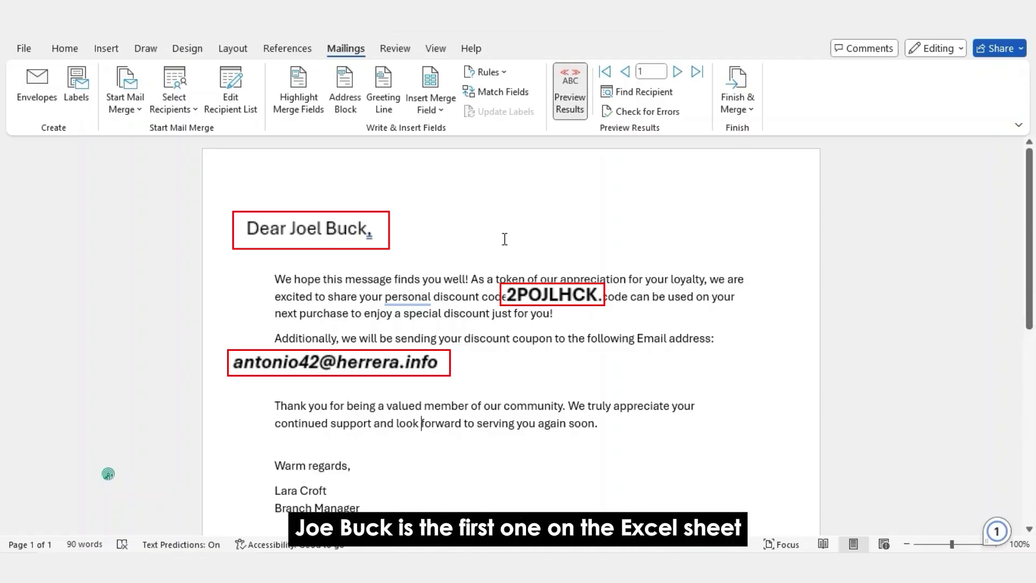
left_click(678, 73)
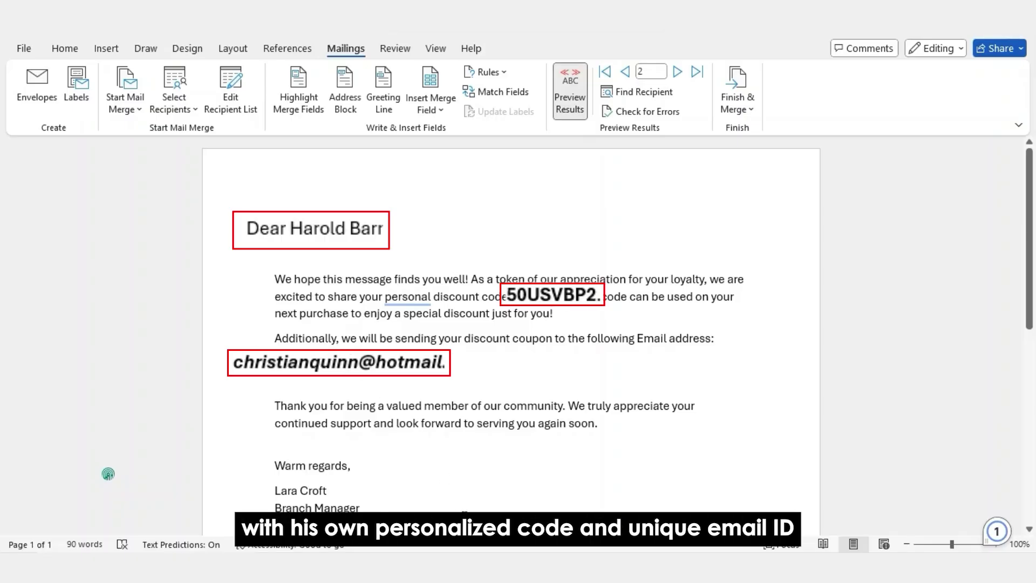
key("alt+Tab")
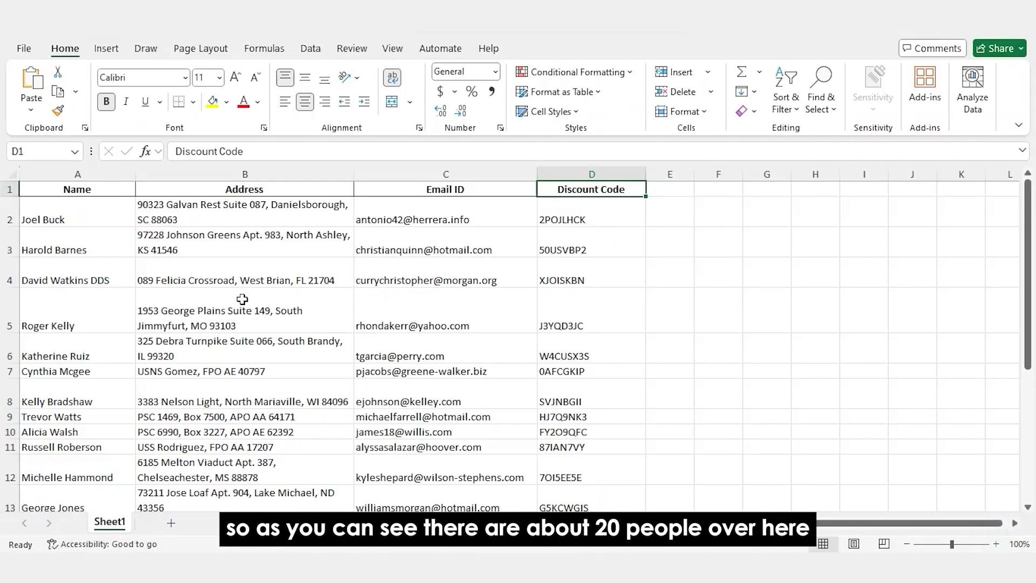
scroll(242, 298, "down", 4)
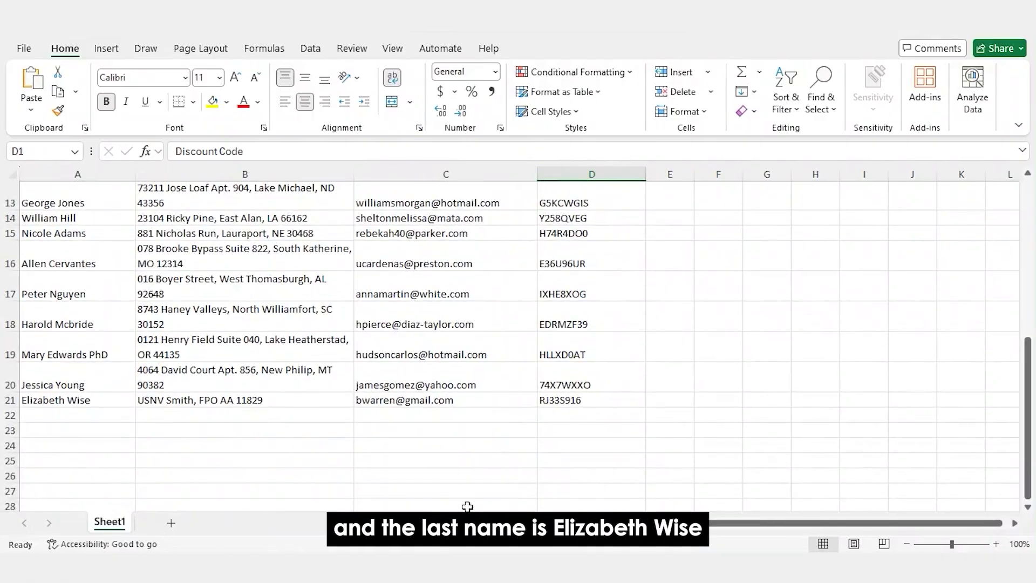
key("alt+Tab")
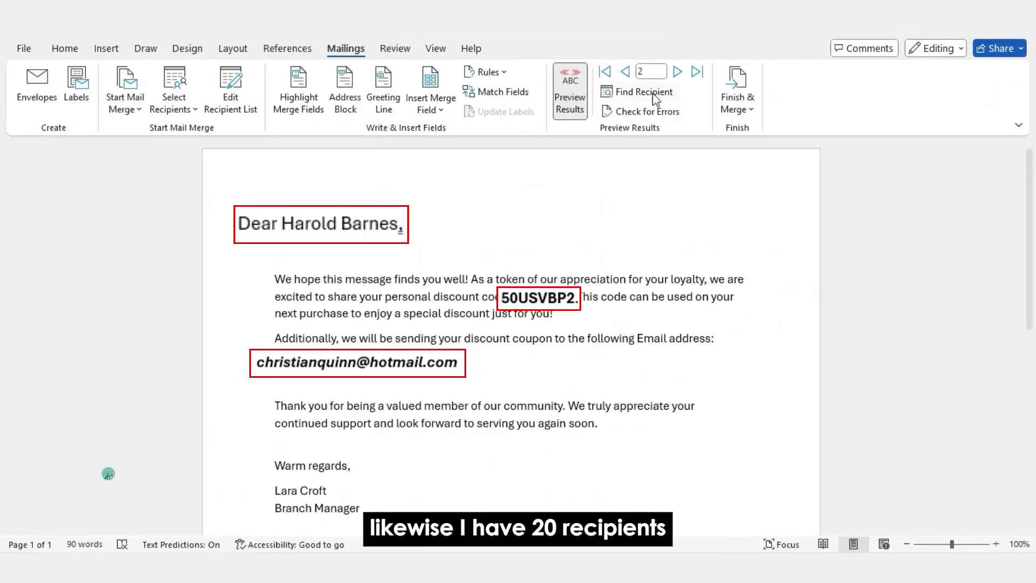
- Step the preview through to the last recipient, record 20
left_click(677, 73)
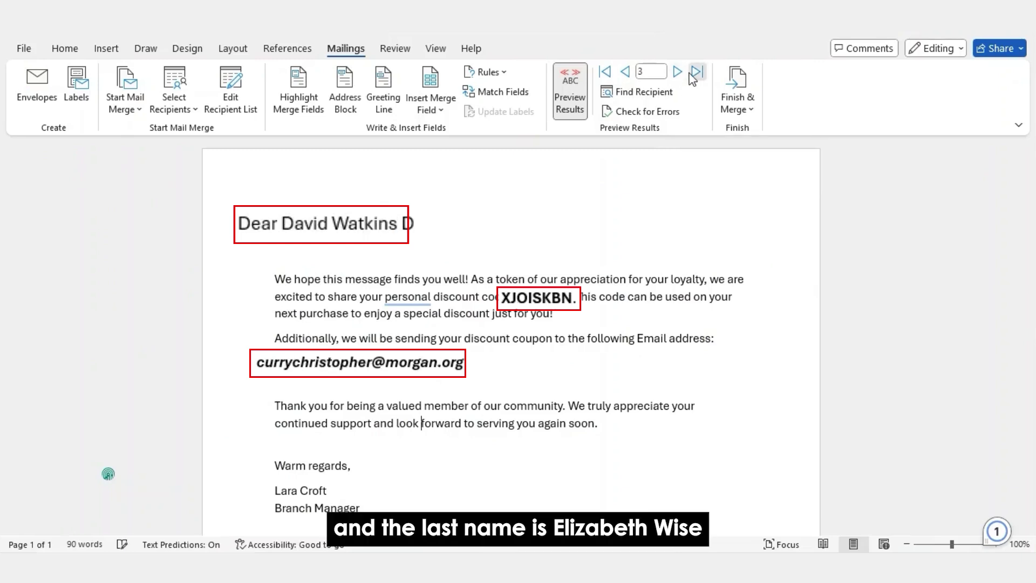
left_click(678, 73)
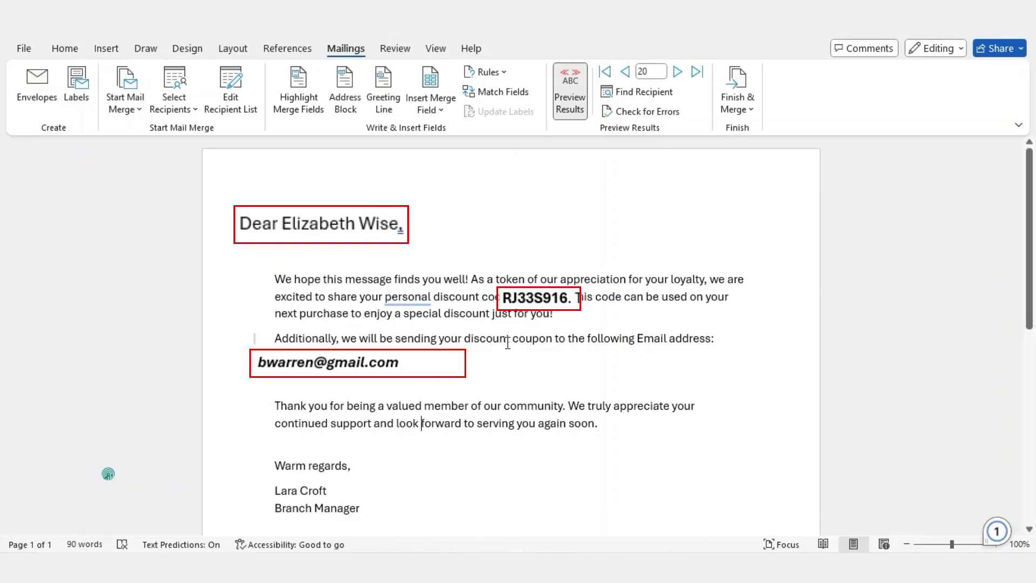
left_click(625, 72)
left_click(678, 72)
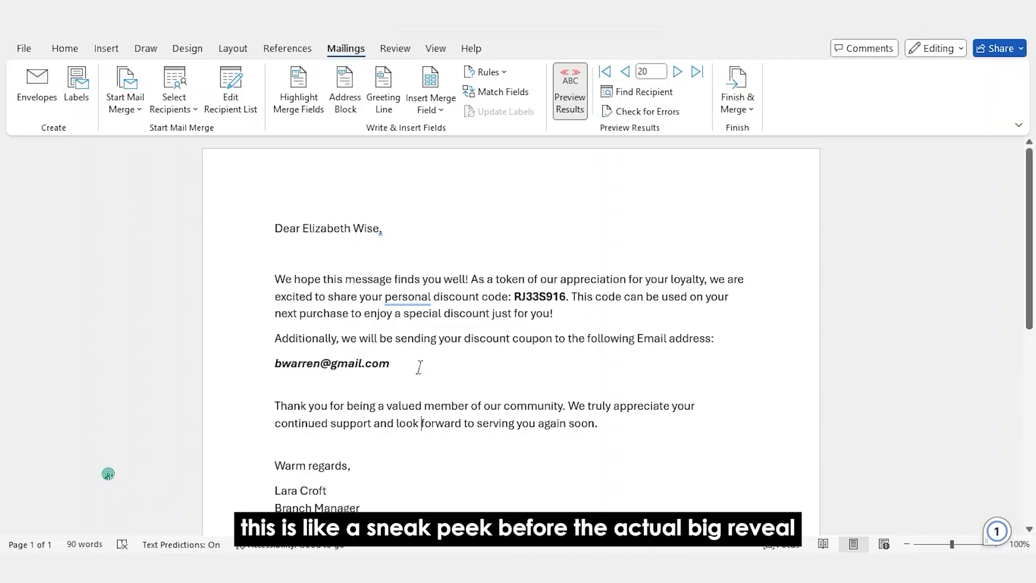
- Toggle Preview Results off, on and off, ending with the «Name», «Discount_Code» and «Email_ID» fields shown
left_click(569, 99)
left_click(573, 103)
left_click(575, 107)
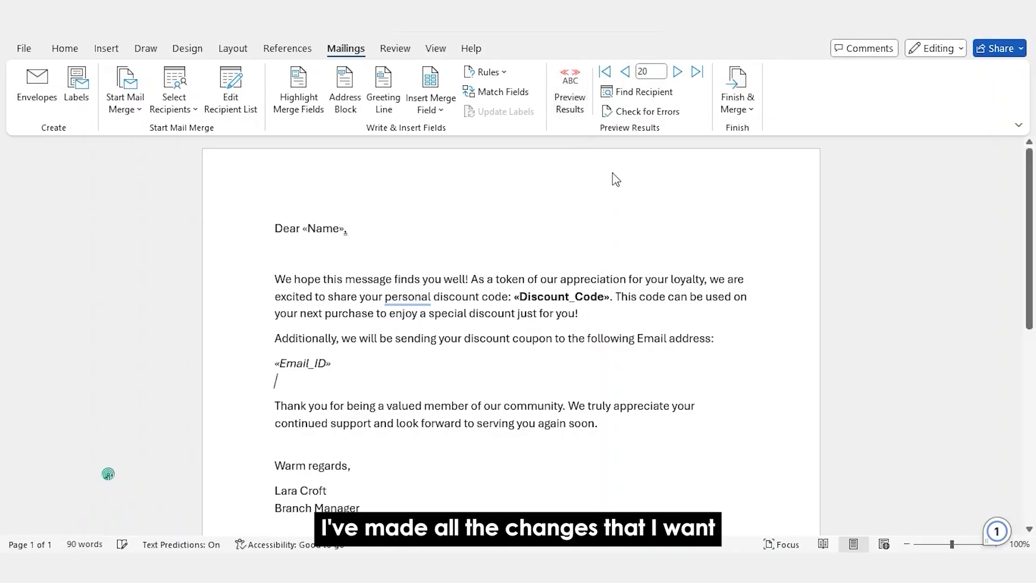
left_click(741, 111)
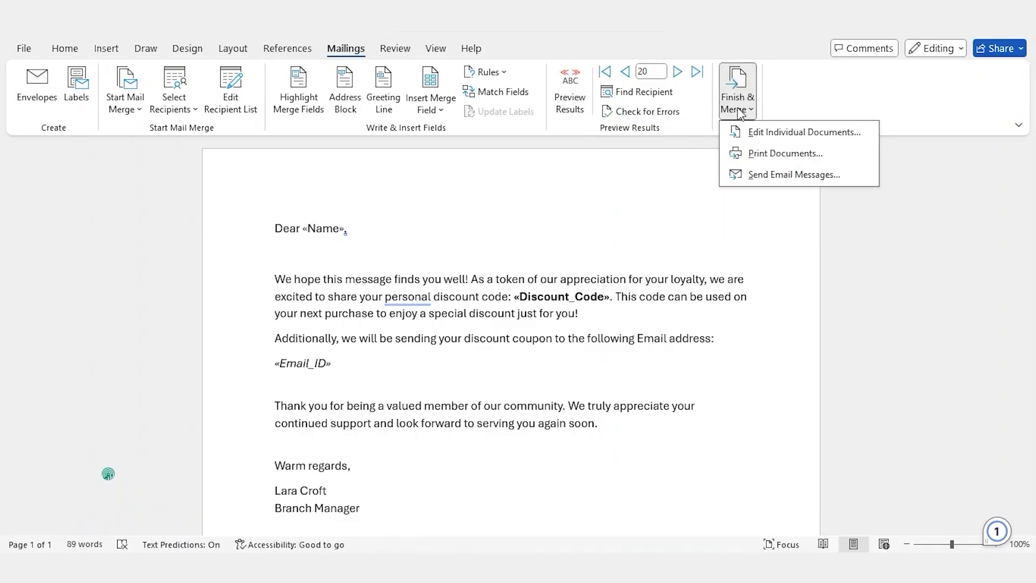
left_click(779, 155)
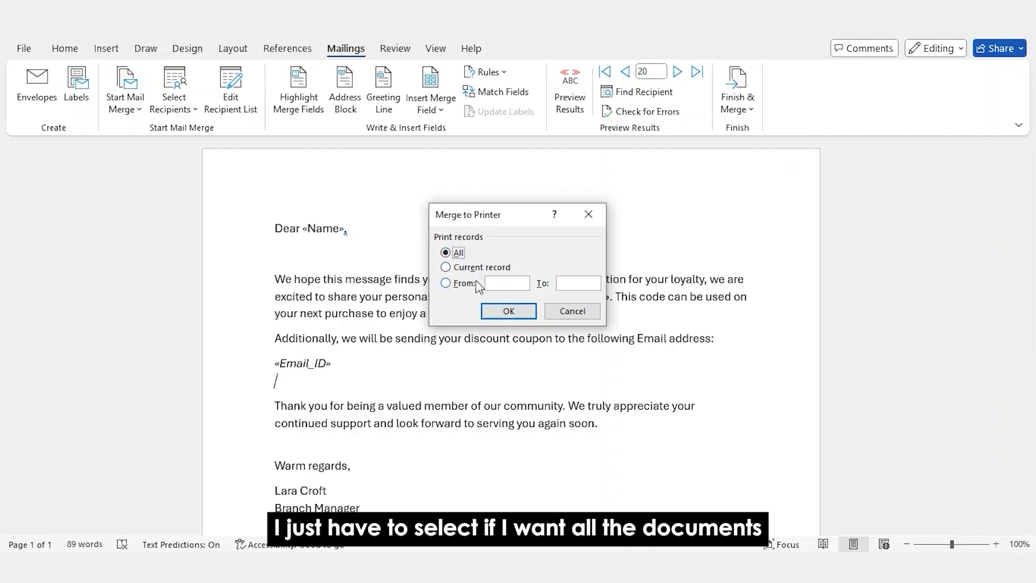
left_click(508, 313)
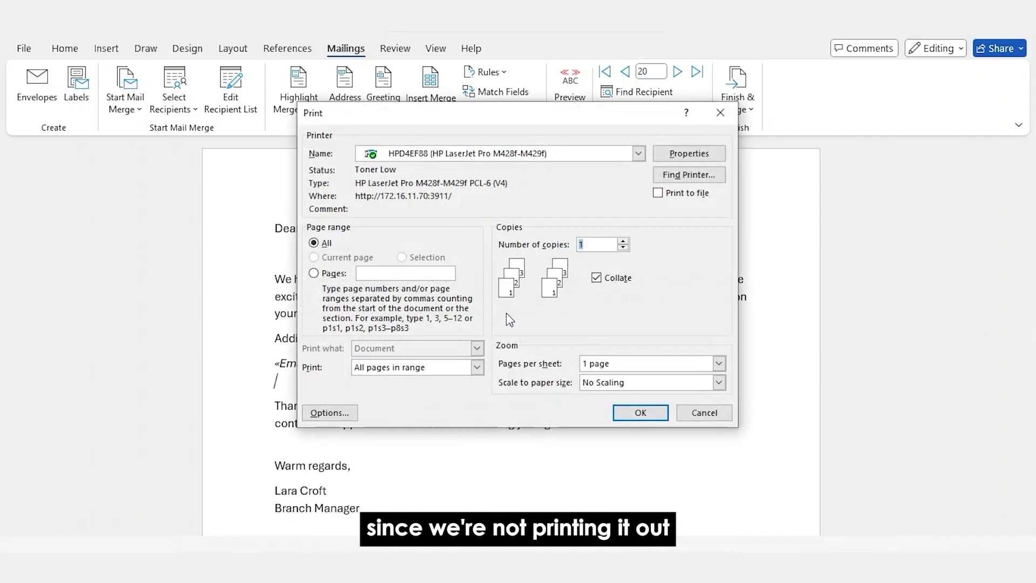
left_click(700, 413)
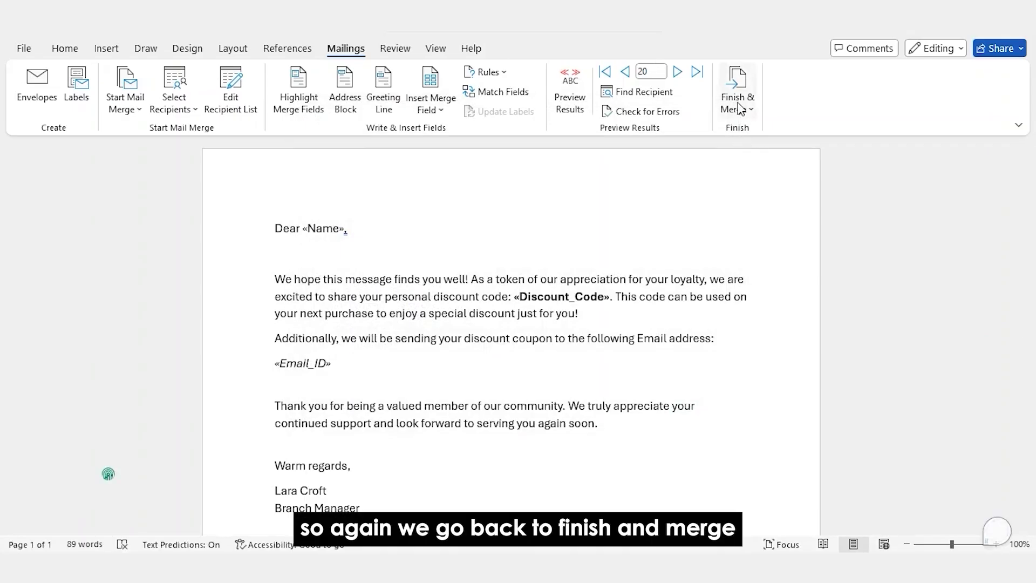
- Merge all records into a new document of individual letters and scroll through the 20 pages
left_click(740, 108)
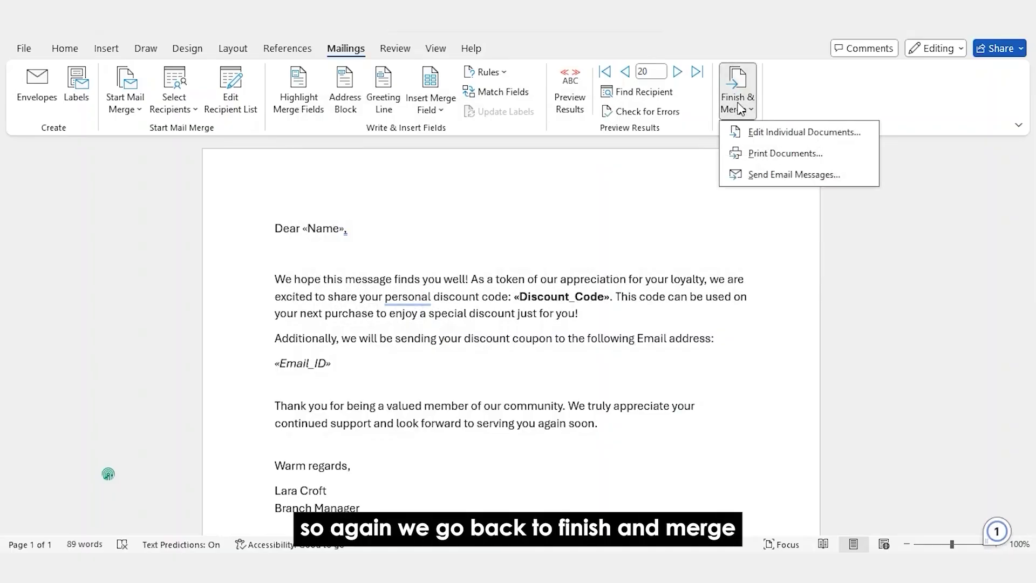
left_click(767, 134)
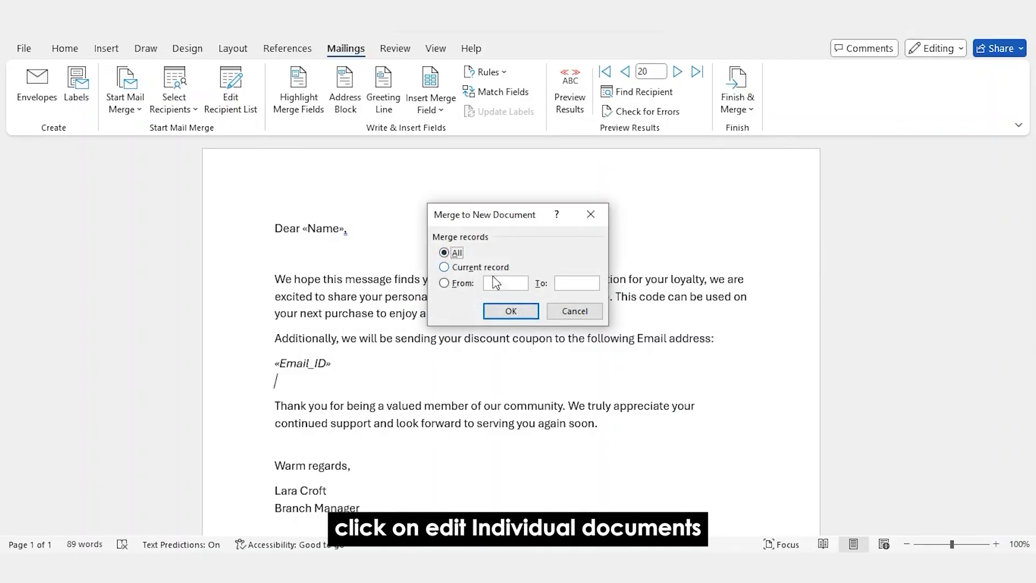
left_click(507, 310)
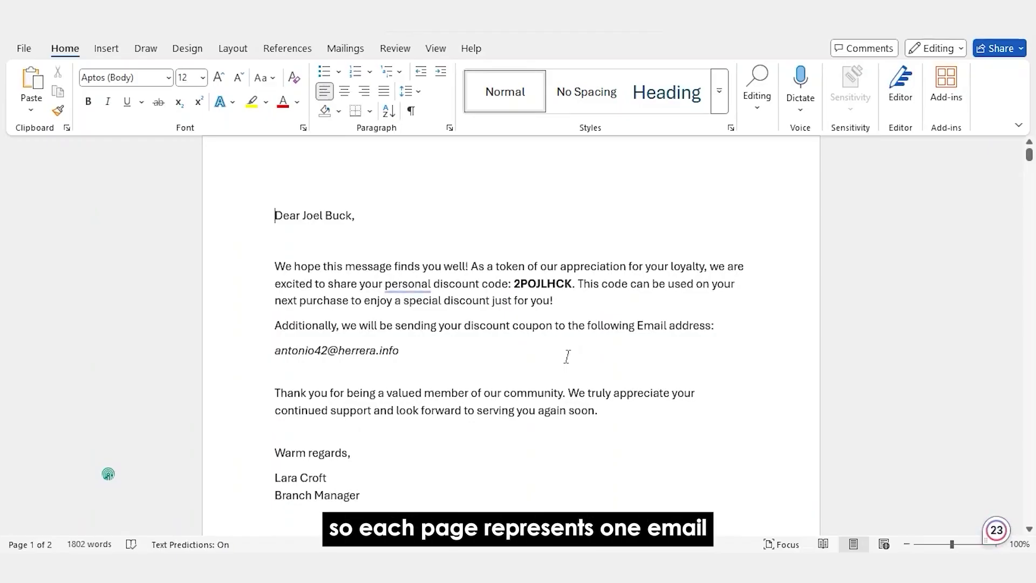
scroll(467, 394, "down", 6)
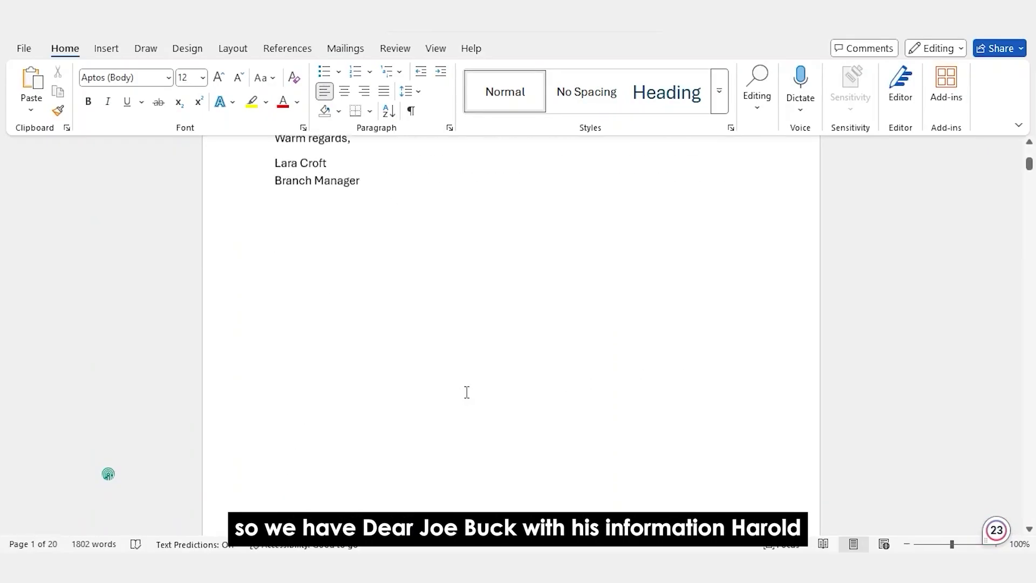
scroll(465, 393, "down", 8)
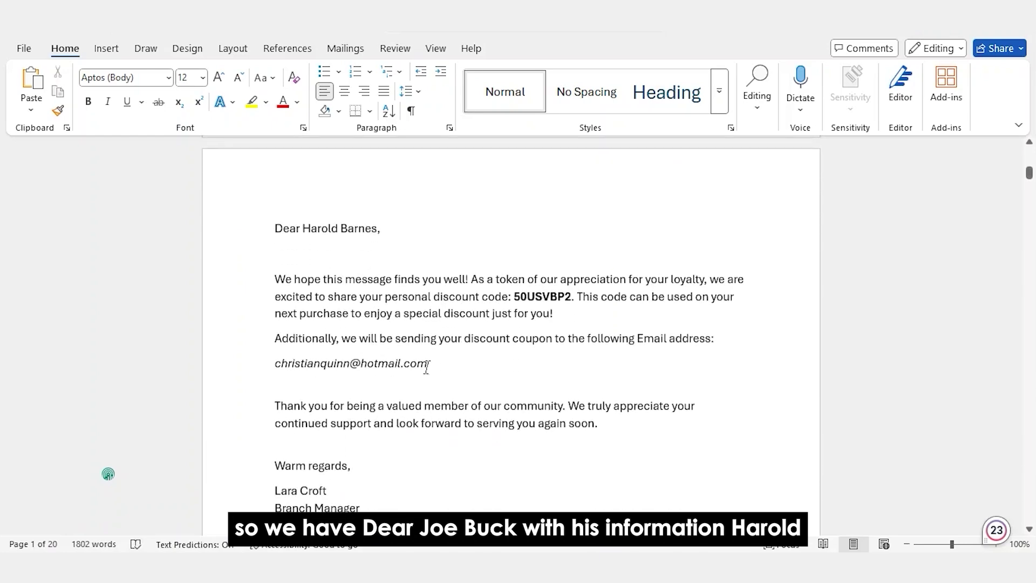
scroll(435, 394, "down", 12)
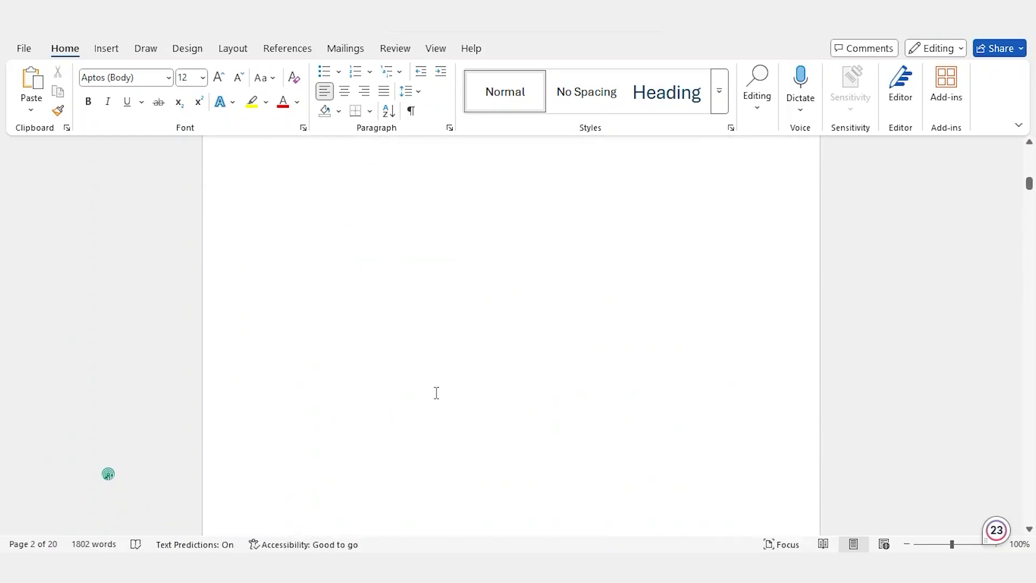
scroll(436, 393, "down", 2)
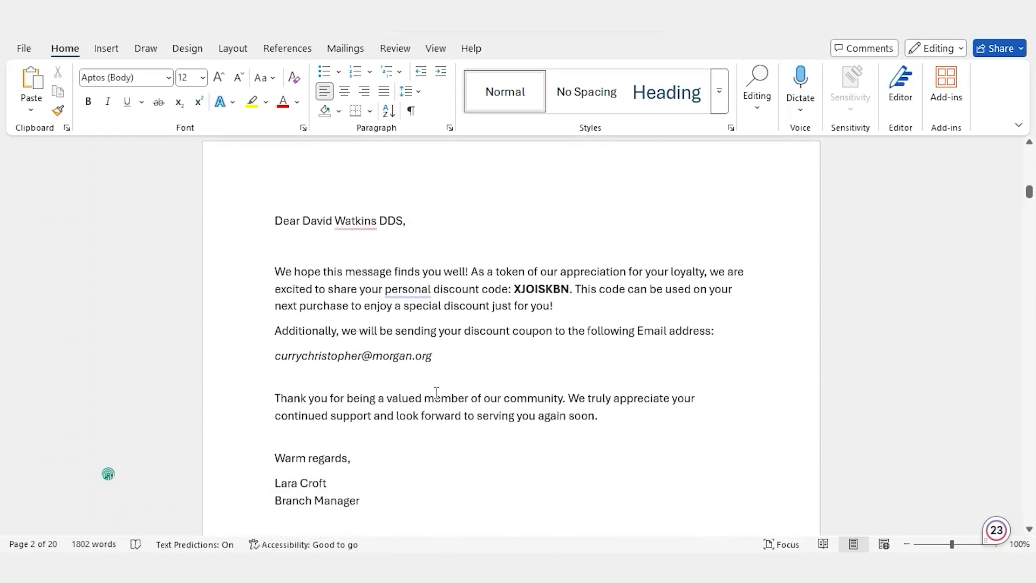
scroll(436, 393, "down", 5)
scroll(436, 393, "down", 15)
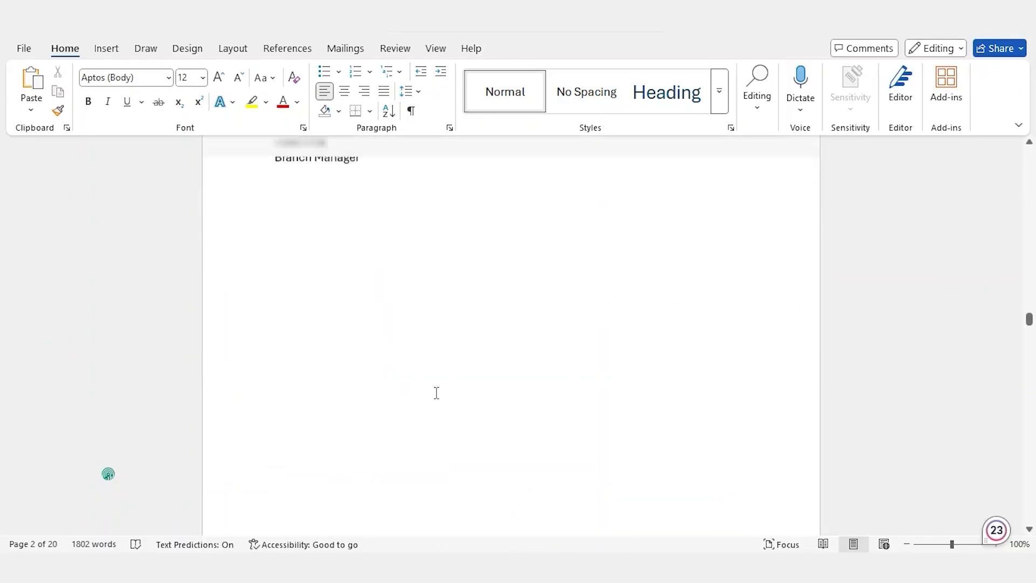
scroll(436, 393, "down", 20)
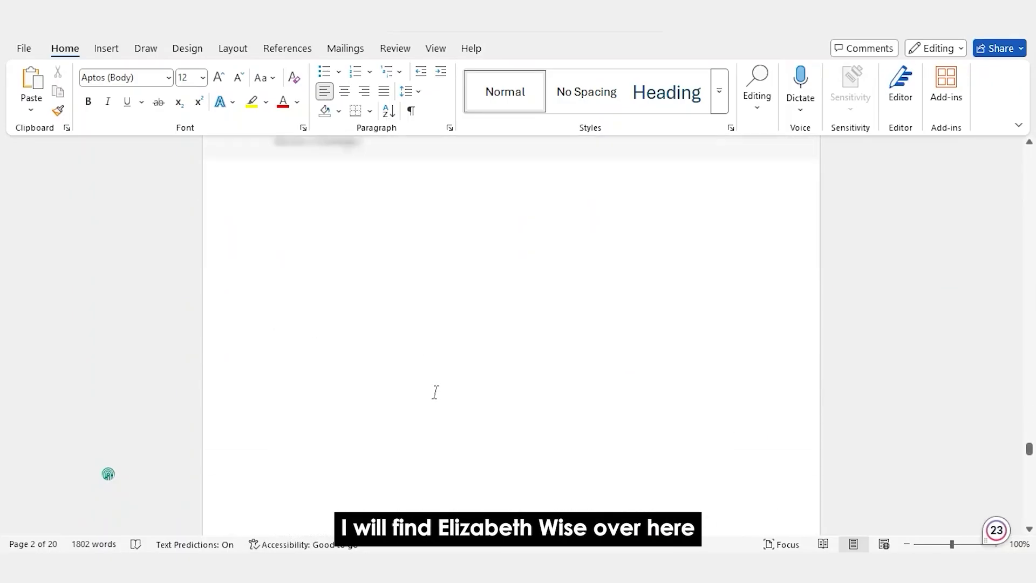
scroll(436, 393, "down", 15)
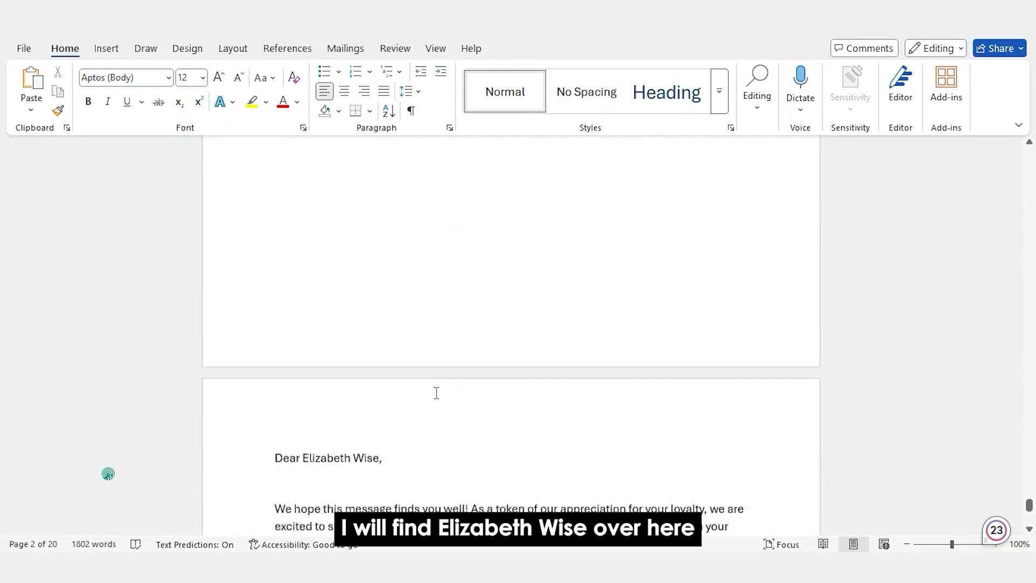
scroll(436, 393, "up", 1)
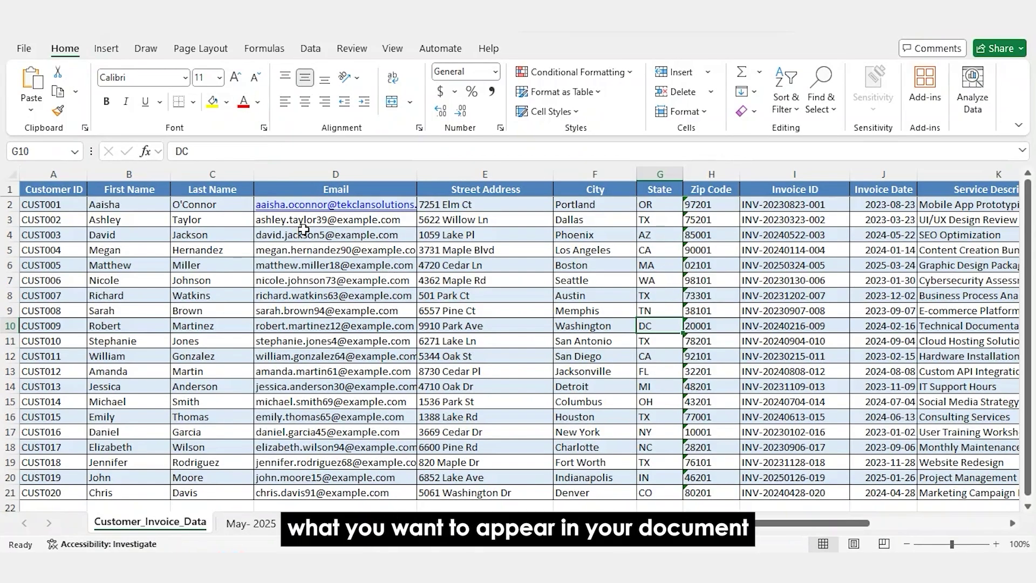
left_click(312, 235)
key("Right")
key("Right")
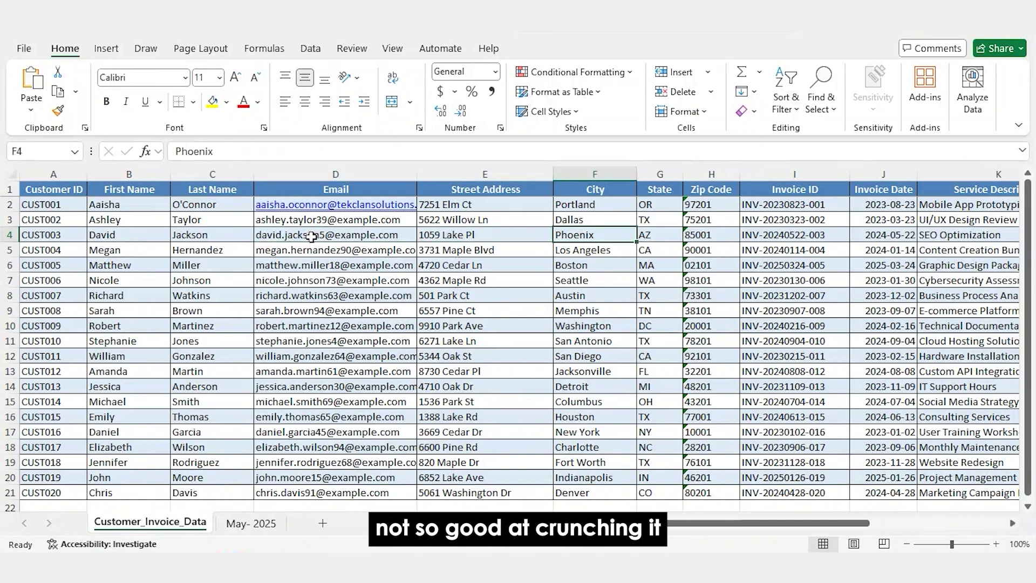
key("Right")
key("Right")
key("Right")
key("Right")
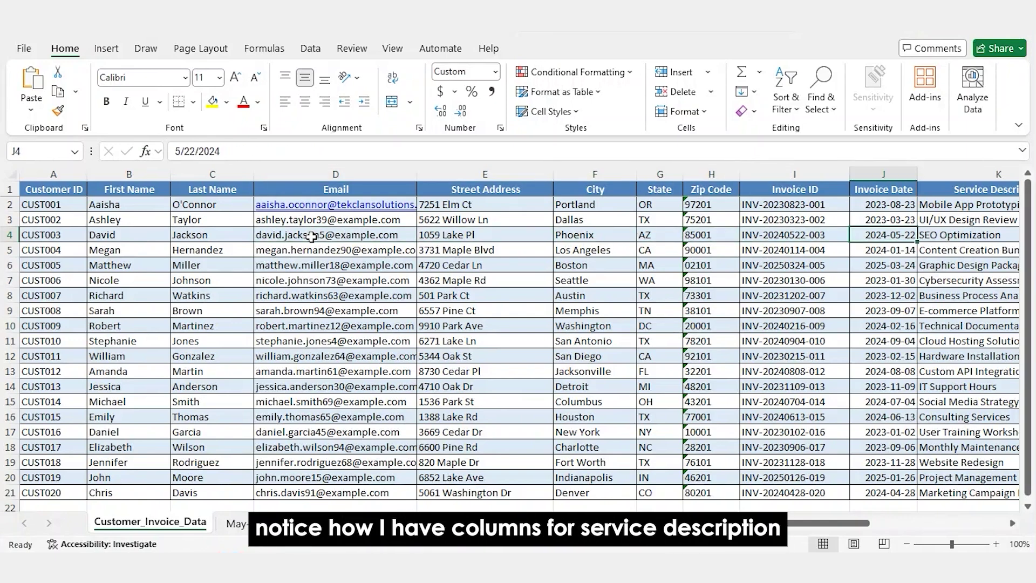
key("Right")
key("Right")
key("Up")
key("Up")
key("Up")
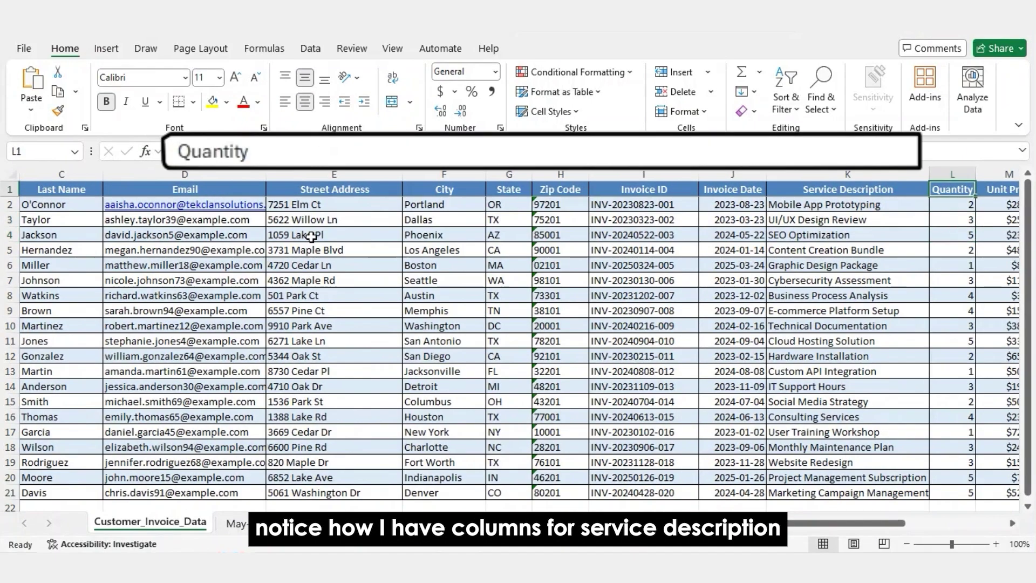
key("Right")
key("Right")
key("Right")
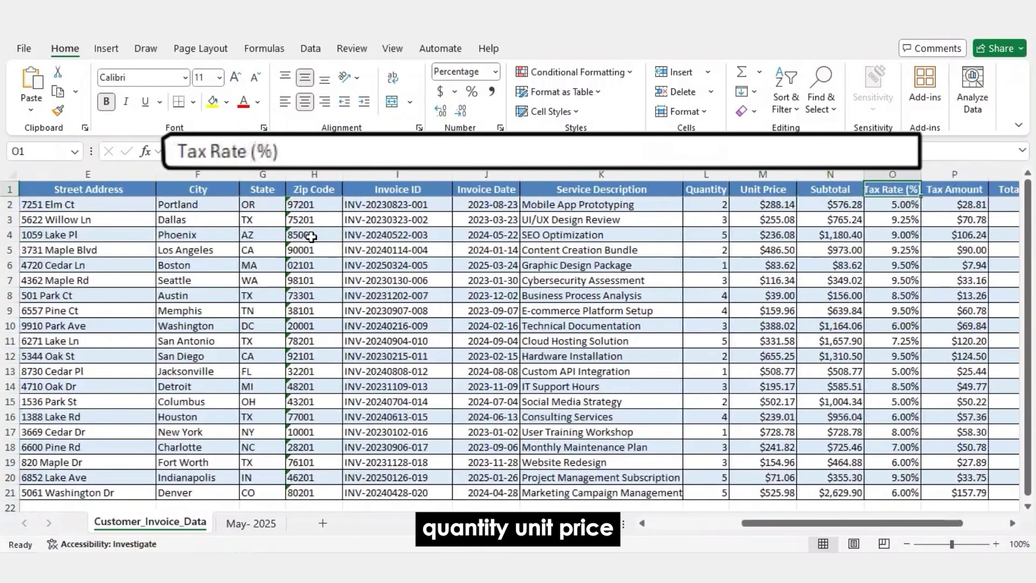
key("Right")
key("Right")
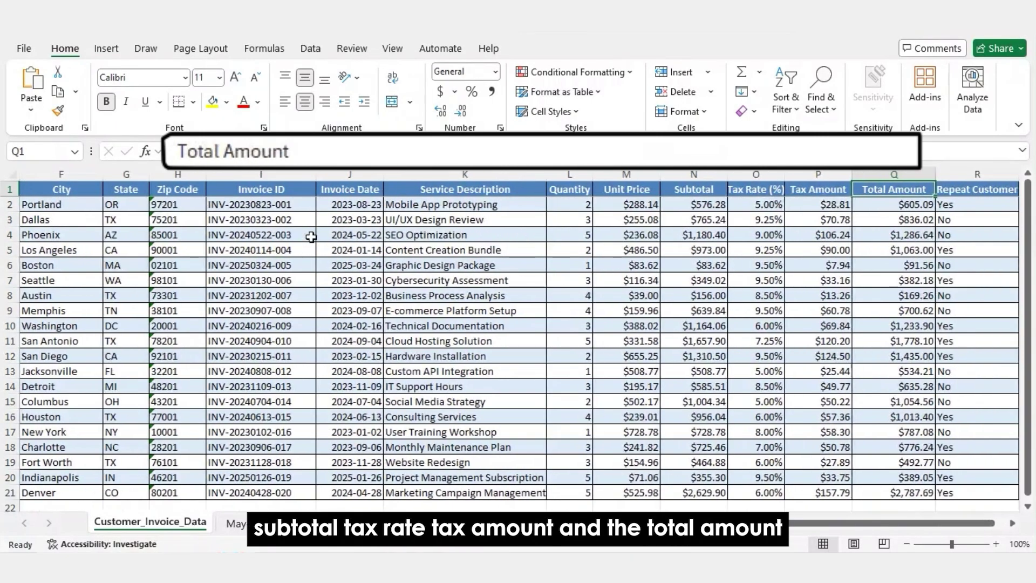
key("Right")
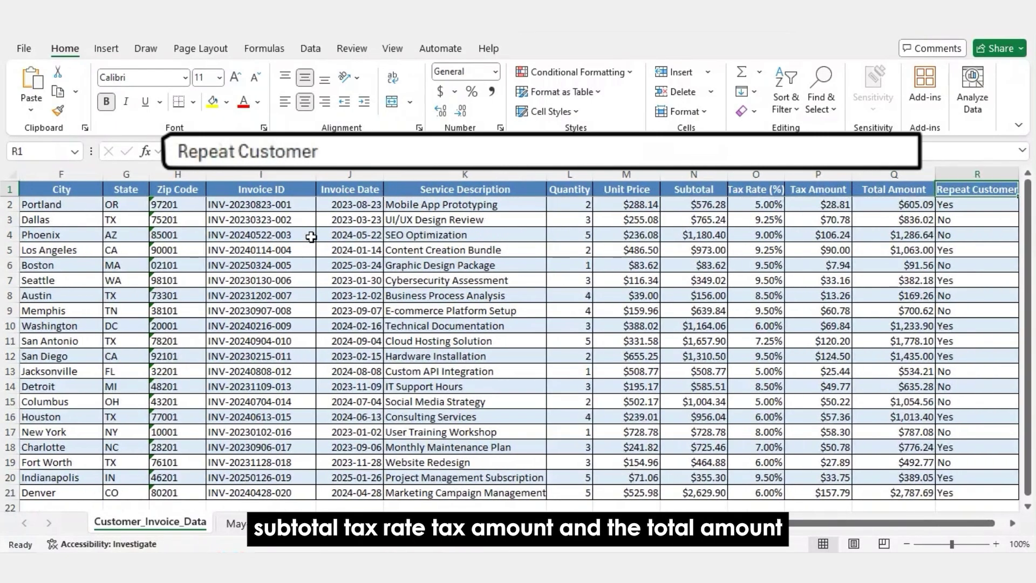
key("Left")
key("Left")
key("Left")
key("Left")
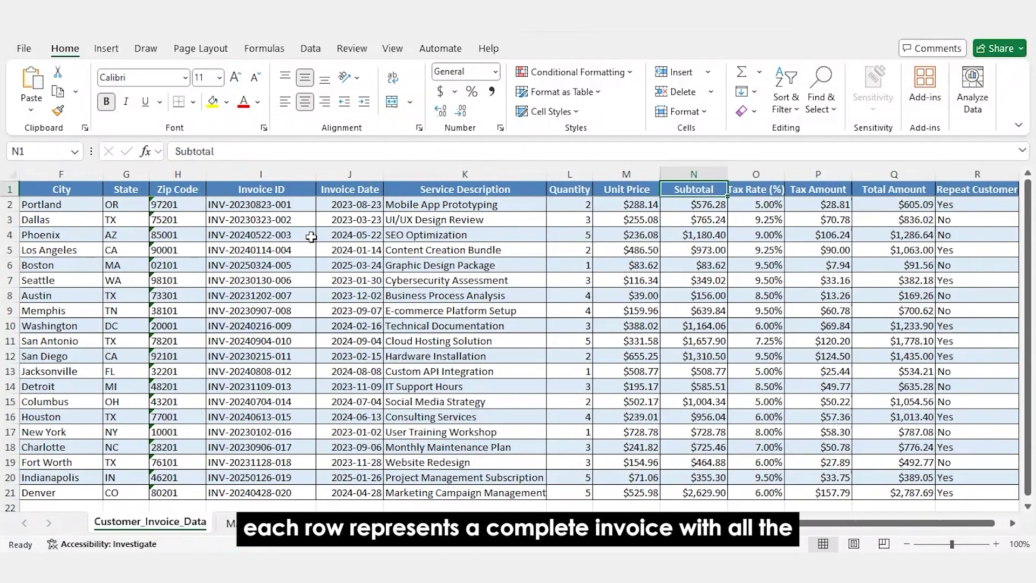
key("Left")
key("Left")
key("Left")
key("Left")
key("Left")
key("Left")
key("Left")
key("Left")
key("Left")
key("Left")
key("Left")
key("Left")
key("Left")
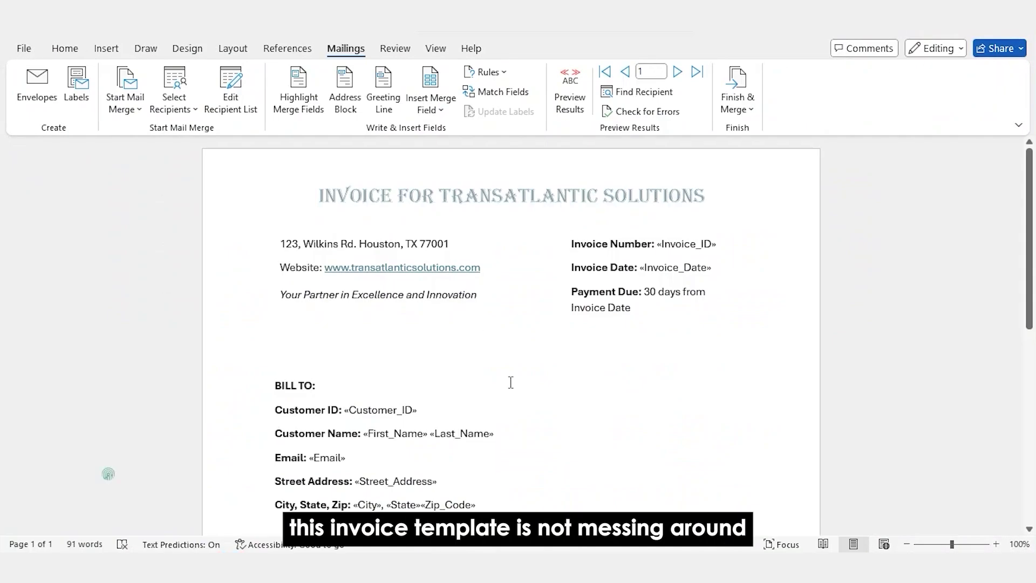
scroll(509, 381, "down", 1)
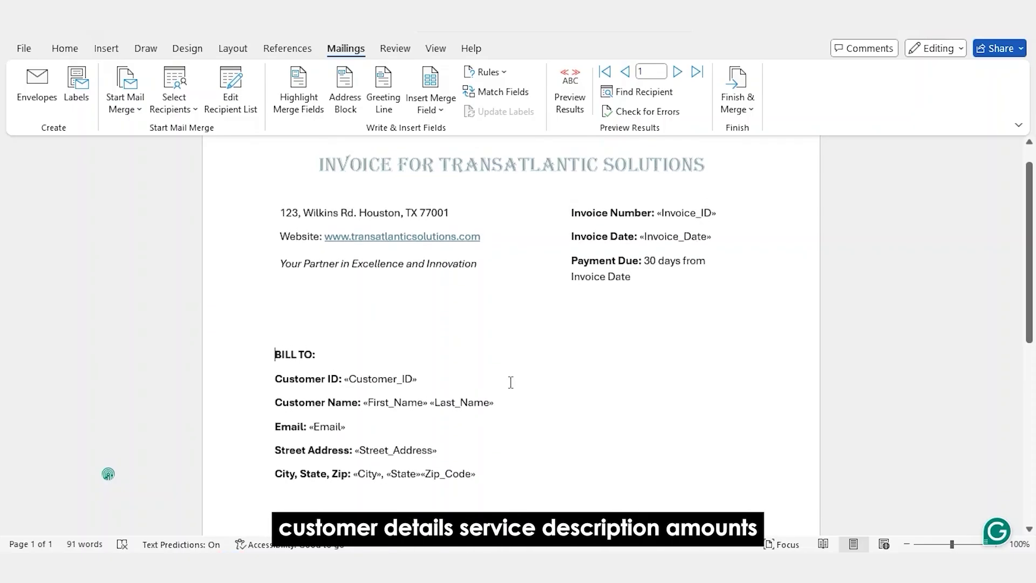
scroll(511, 381, "down", 1)
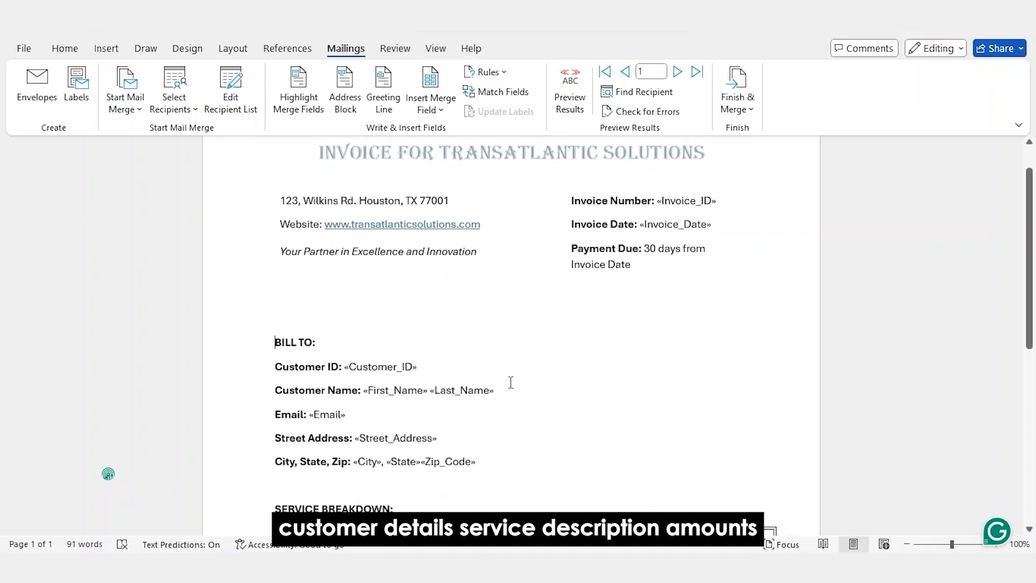
scroll(510, 382, "down", 1)
scroll(510, 382, "down", 2)
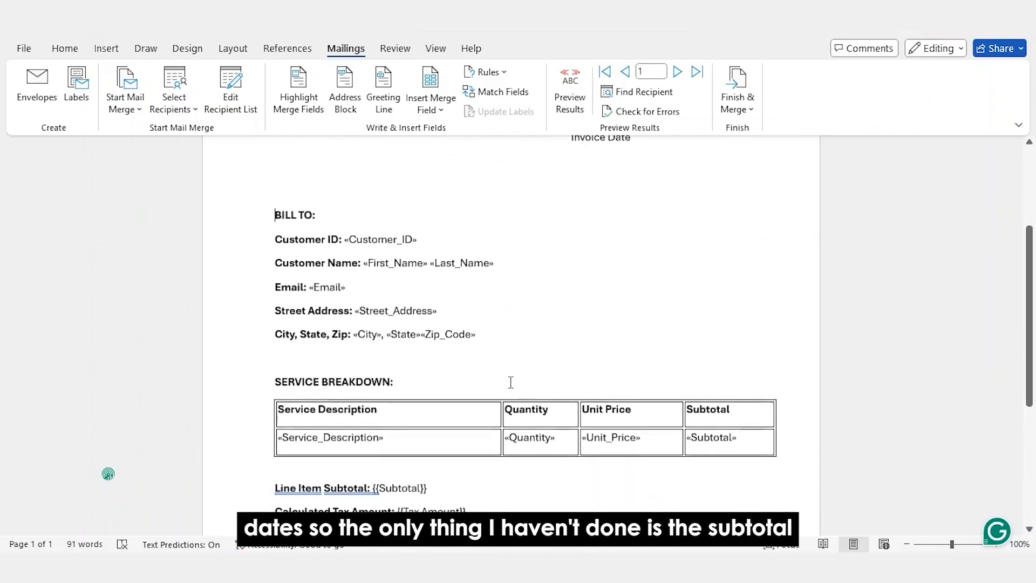
scroll(510, 382, "down", 1)
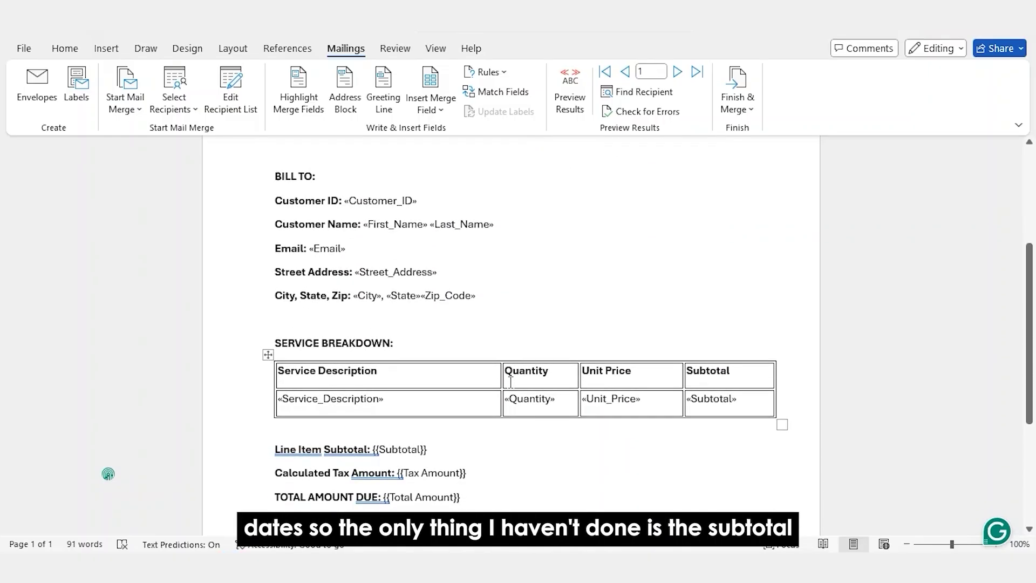
key("ctrl+Home")
scroll(454, 443, "up", 1)
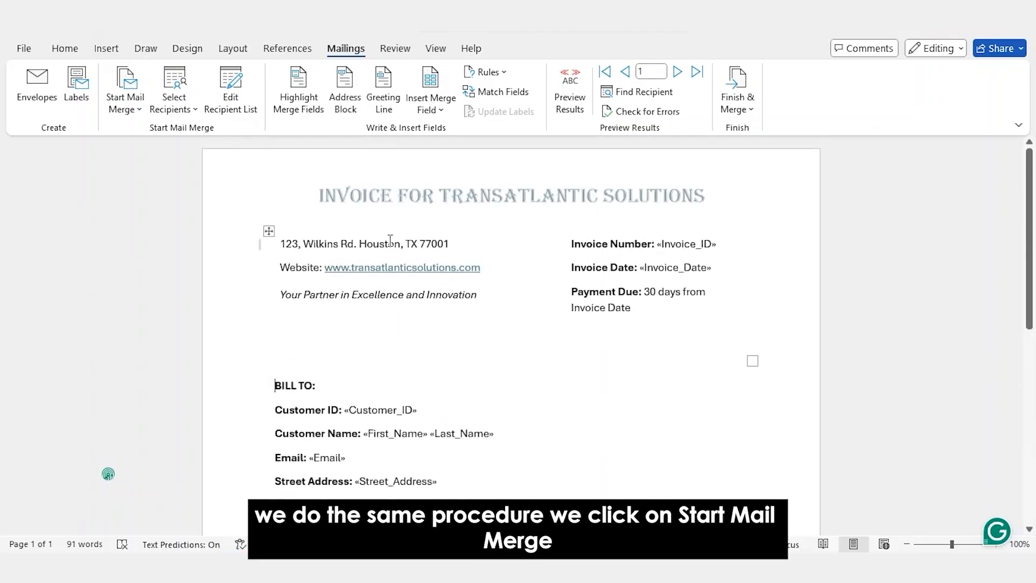
- Display the Customer_Invoice_Data merge fields, Customer_ID through Repeat_Customer, in the Insert Merge Field list
left_click(123, 110)
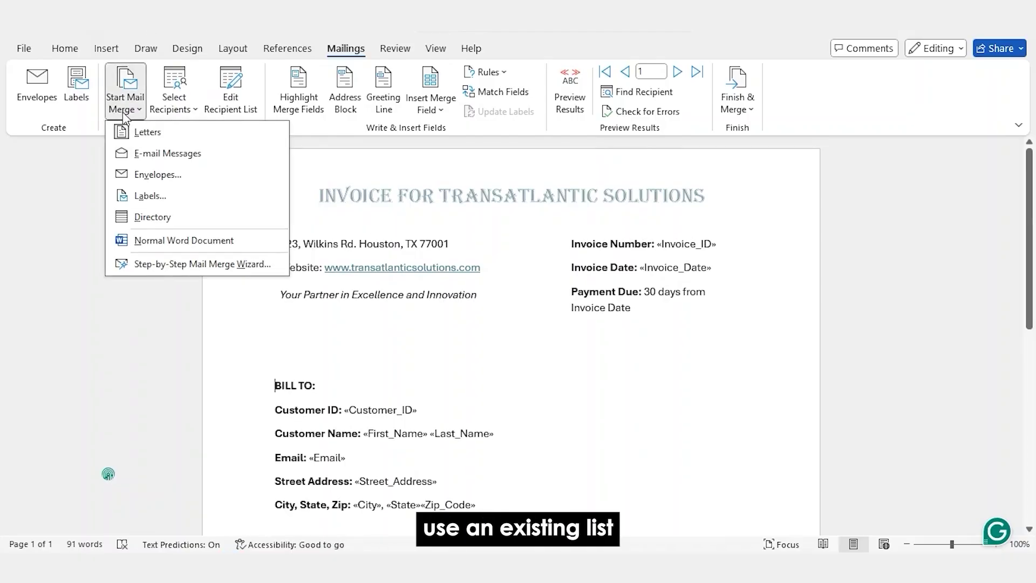
left_click(171, 110)
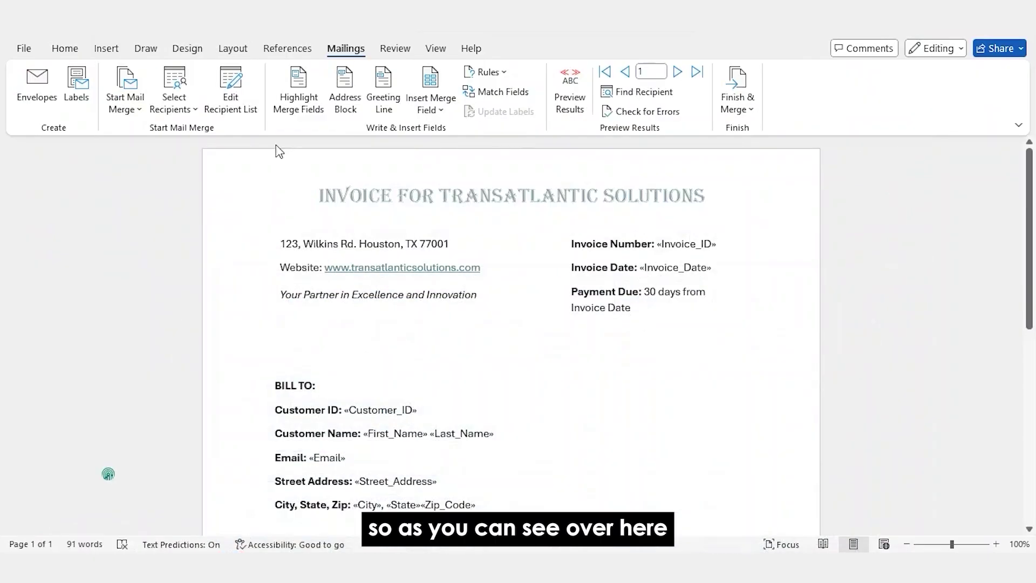
left_click(435, 109)
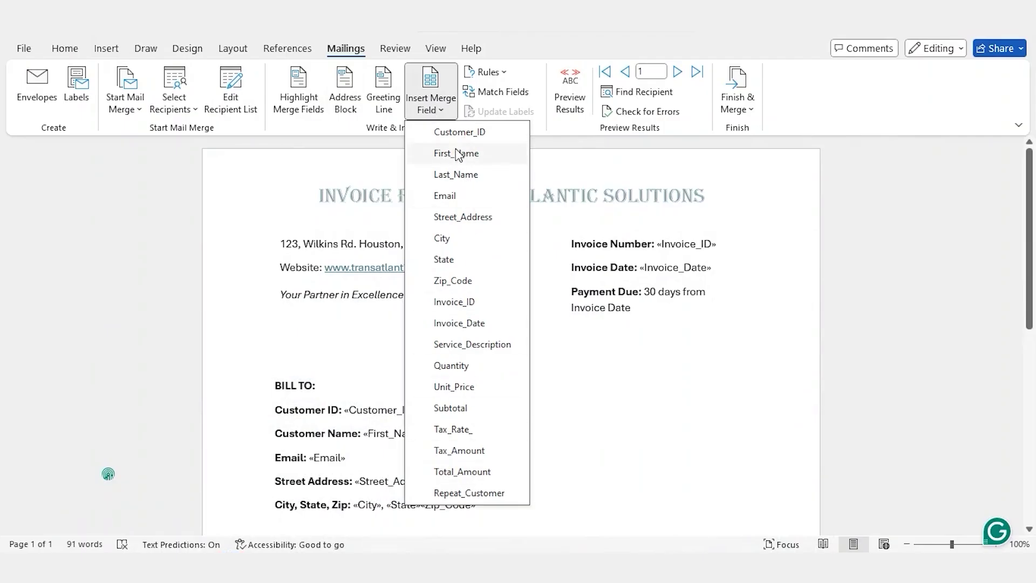
- Swap the {{Subtotal}}, {{Tax Amount}}, {{Total Amount}} placeholders for «Subtotal», «Tax_Amount», «Total_Amount» fields
left_click(597, 484)
scroll(597, 482, "down", 6)
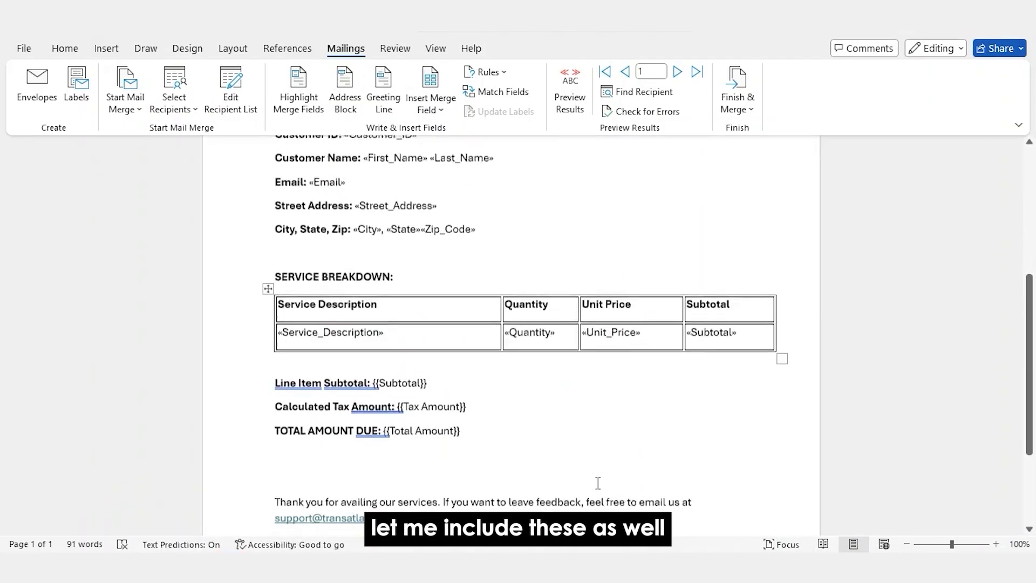
left_click_drag(427, 341, 372, 342)
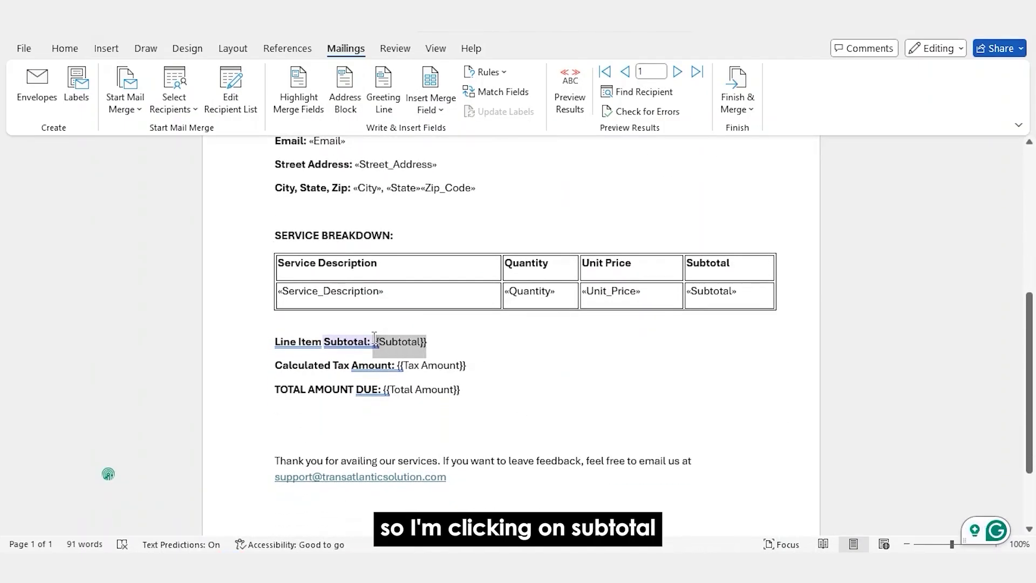
left_click(434, 102)
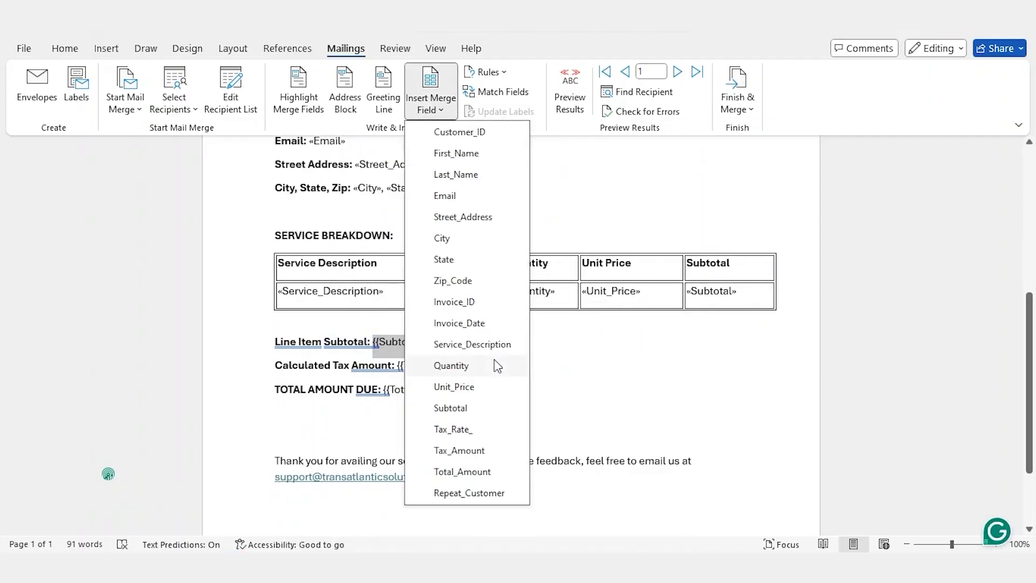
left_click(470, 410)
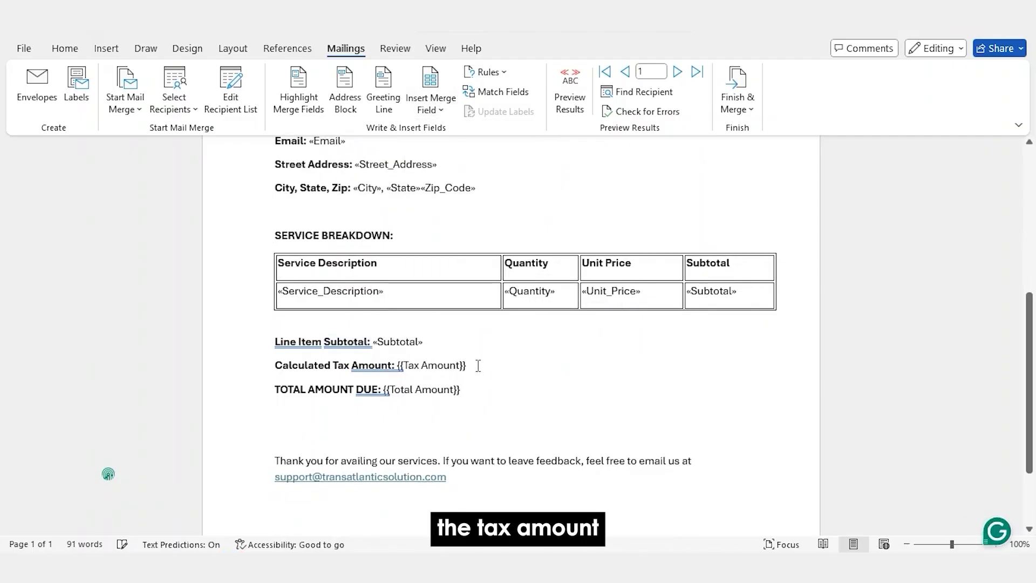
left_click_drag(466, 366, 401, 366)
left_click(431, 100)
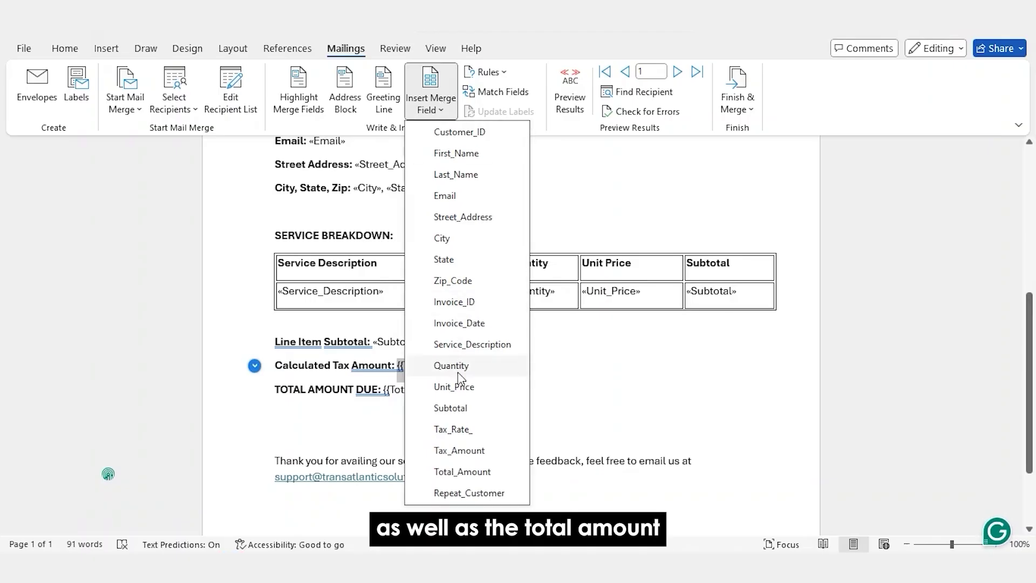
left_click(459, 450)
left_click_drag(468, 387, 384, 389)
left_click(432, 110)
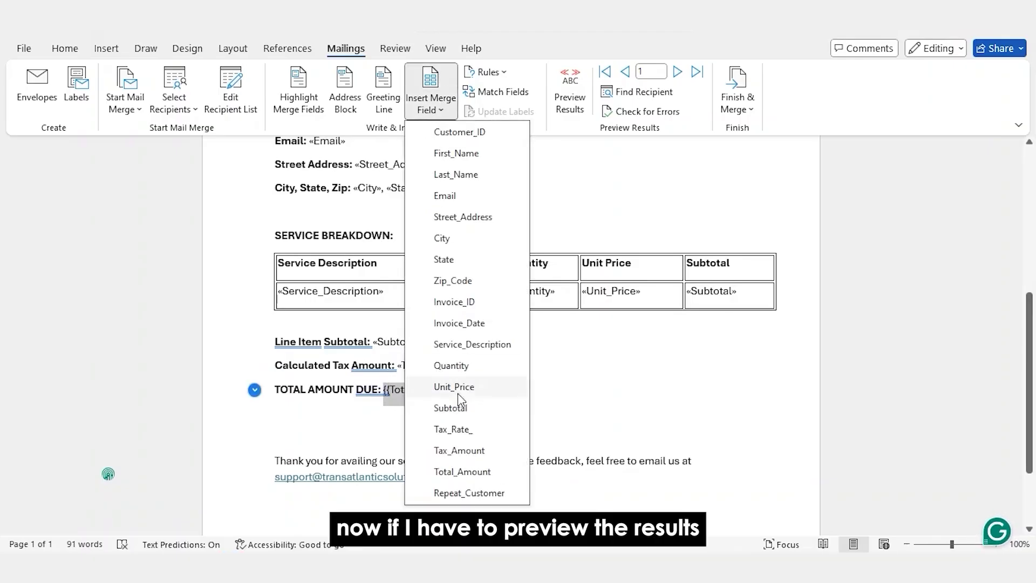
left_click(461, 472)
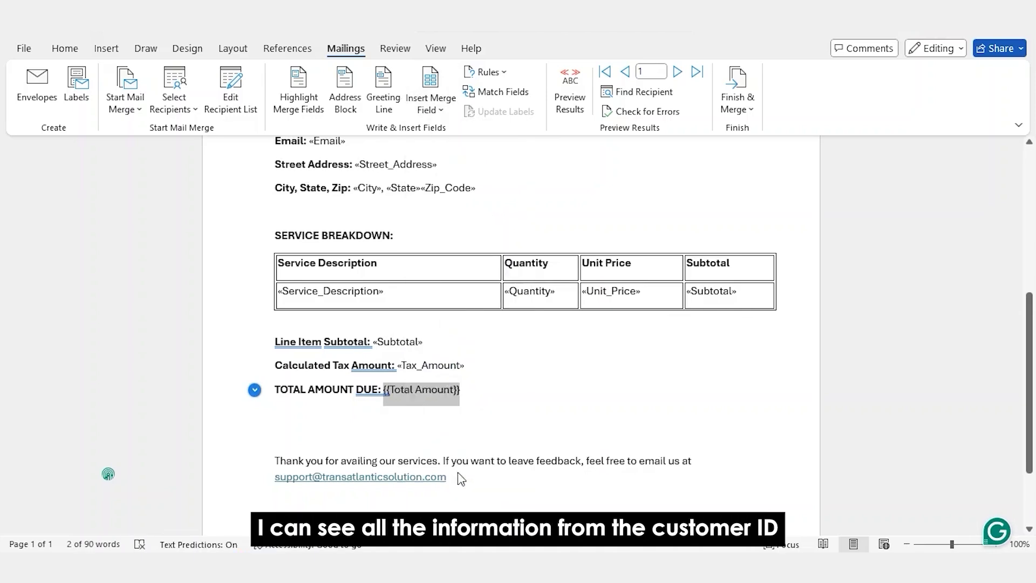
- Preview the invoice with customer data on record 3: SEO Optimization ×5, tax 106.236, total 1286.636
left_click(563, 94)
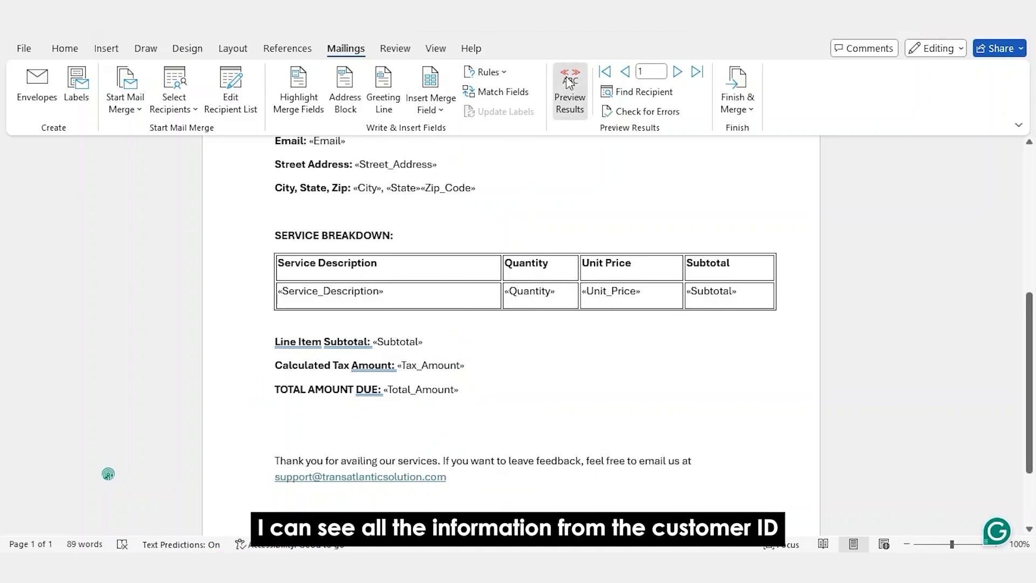
scroll(572, 253, "up", 1)
scroll(574, 260, "up", 2)
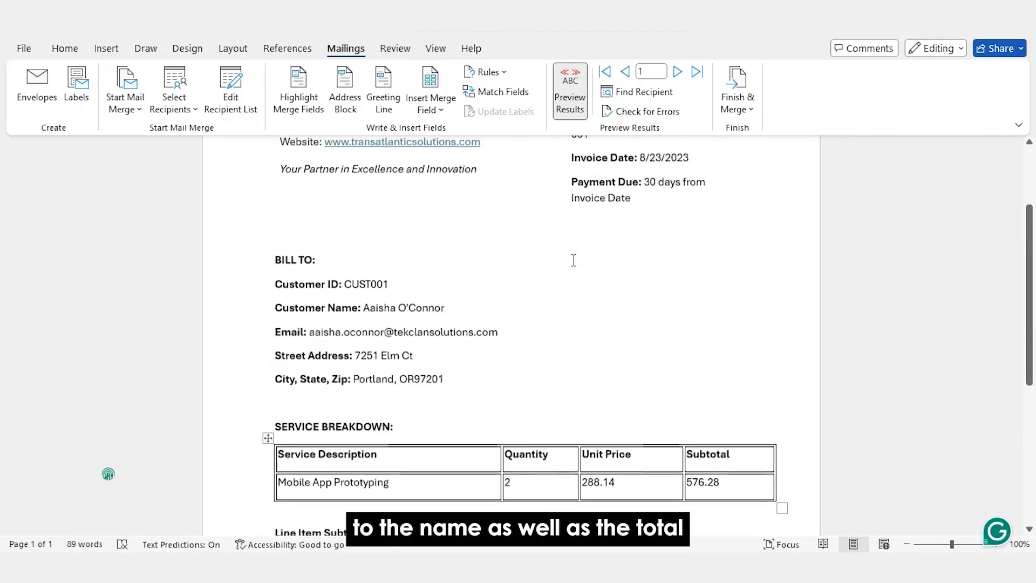
left_click(678, 72)
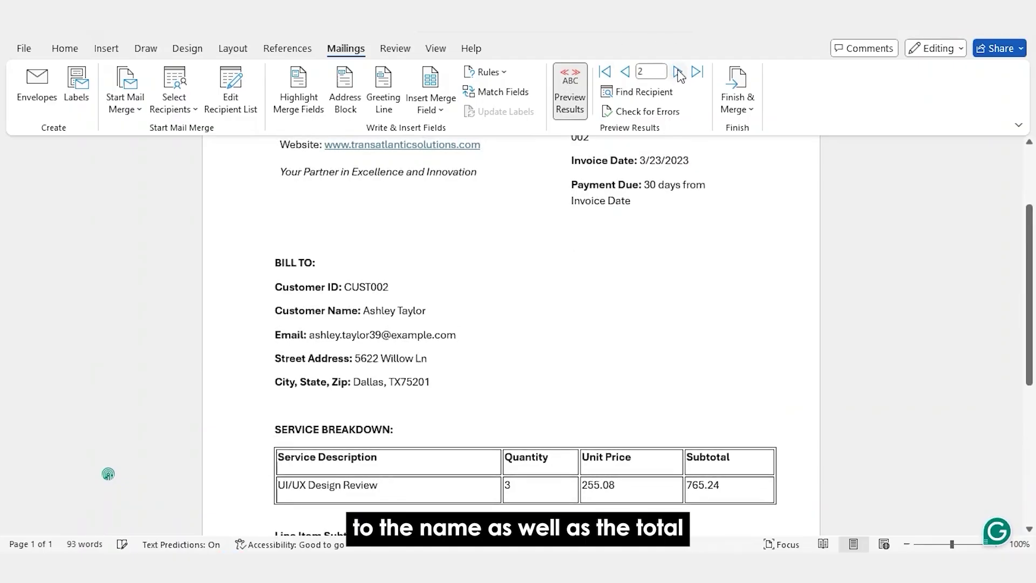
left_click(678, 72)
scroll(604, 249, "down", 2)
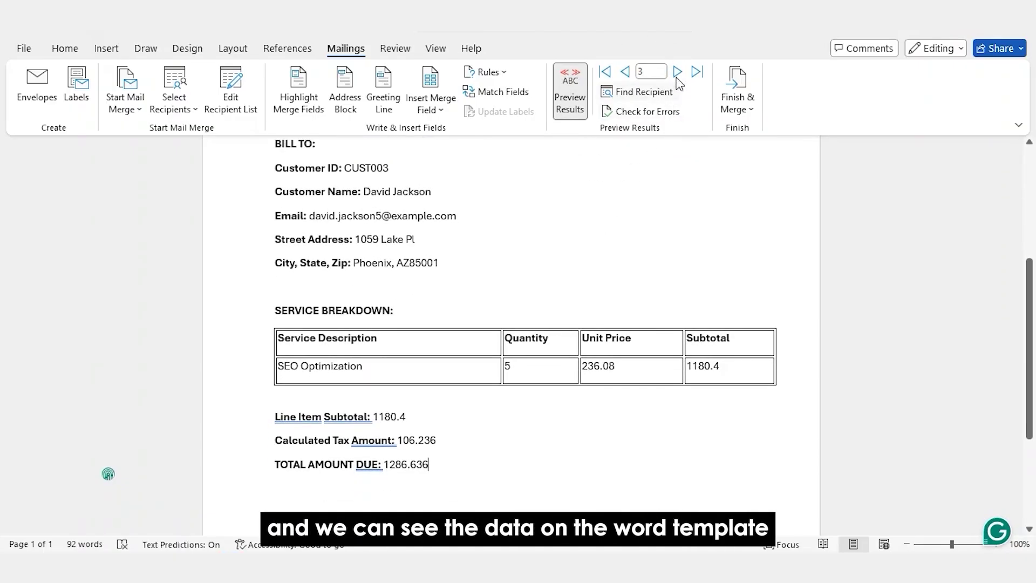
scroll(581, 279, "up", 1)
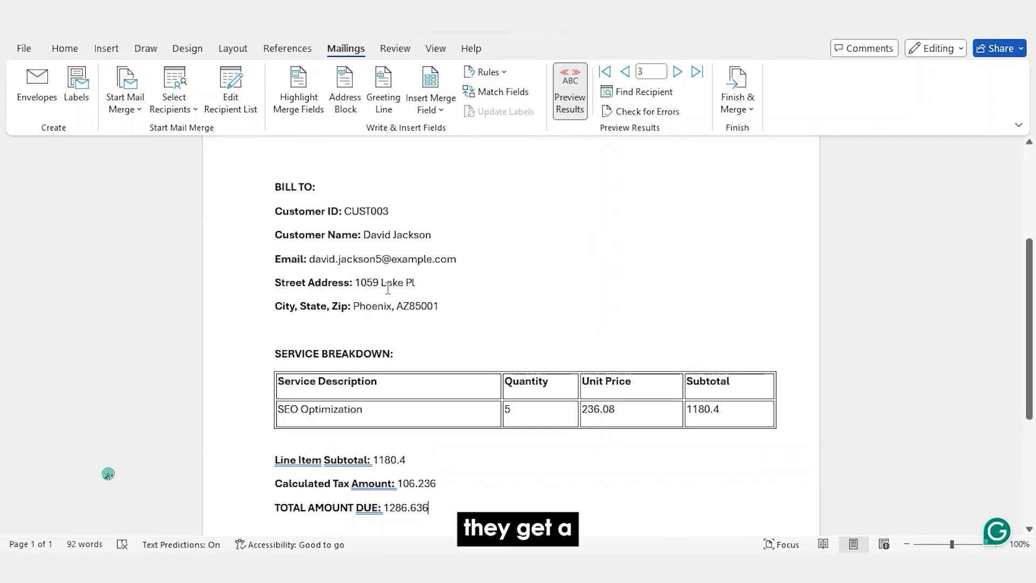
scroll(355, 251, "up", 1)
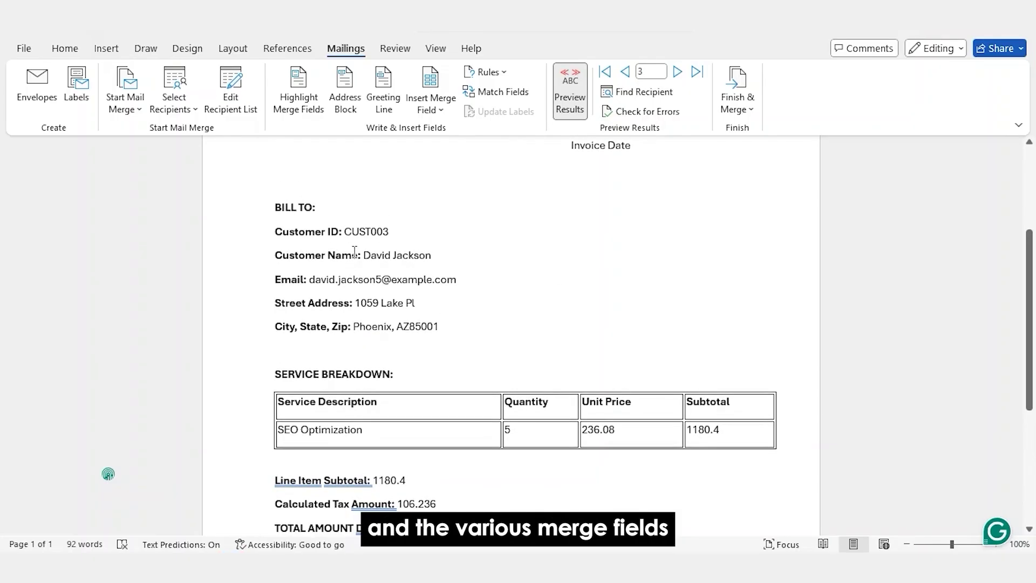
scroll(354, 252, "up", 5)
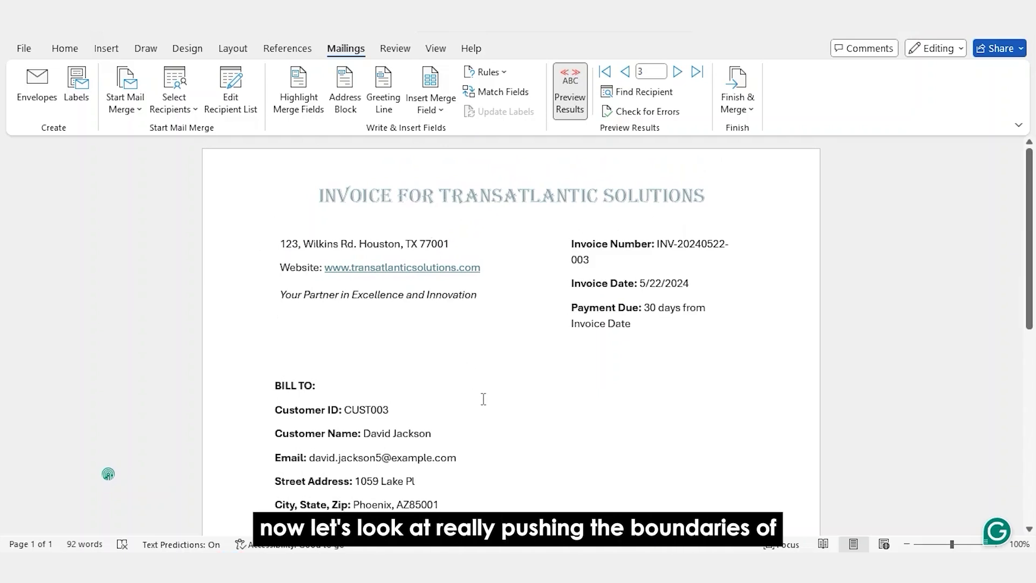
scroll(483, 398, "down", 1)
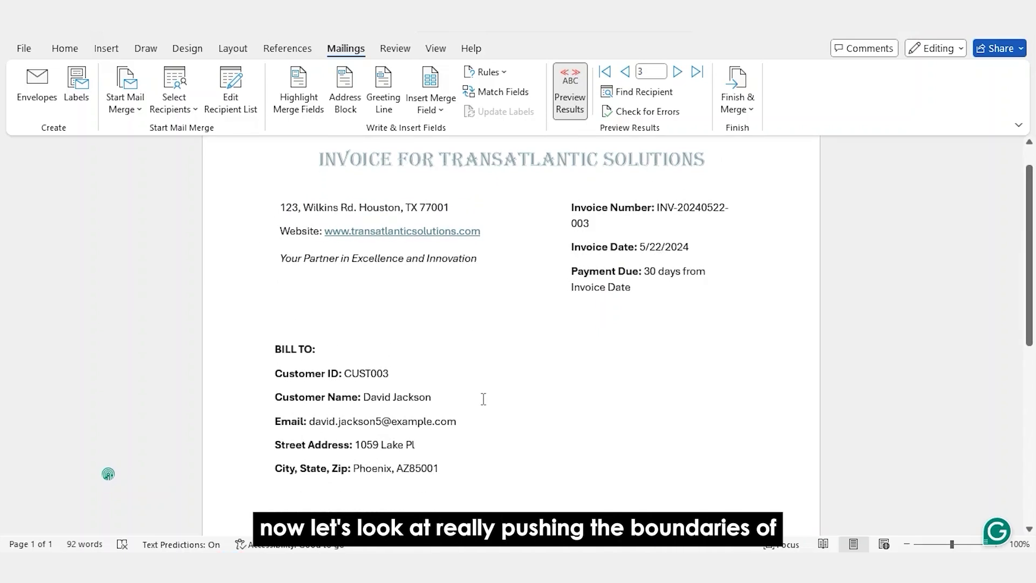
scroll(483, 399, "down", 1)
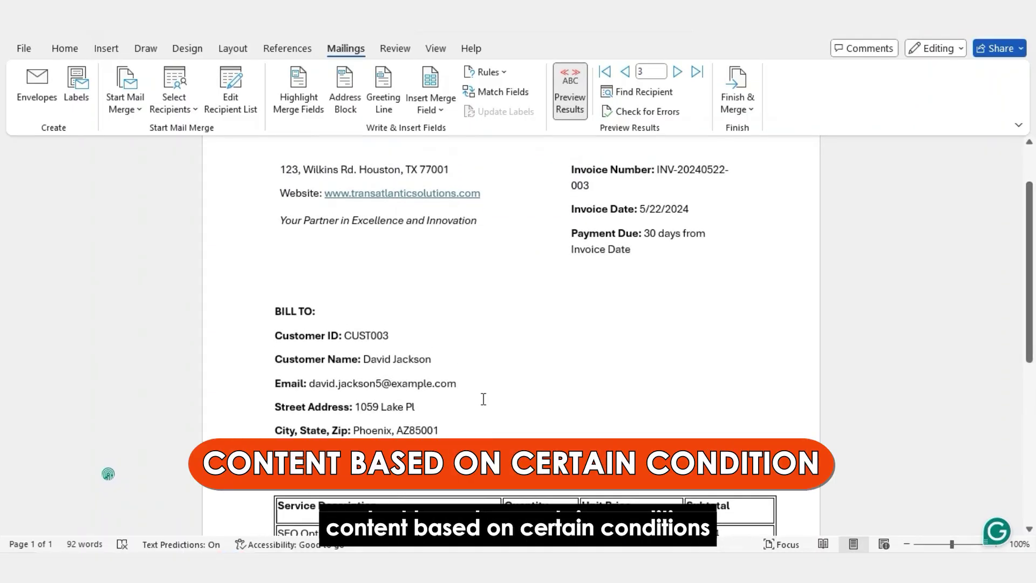
scroll(483, 398, "down", 2)
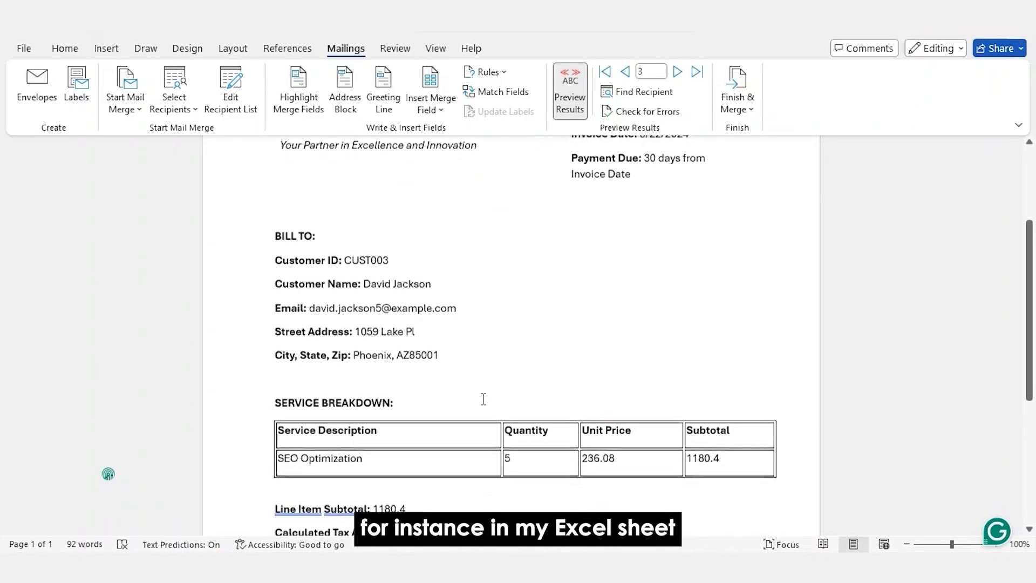
scroll(483, 399, "down", 1)
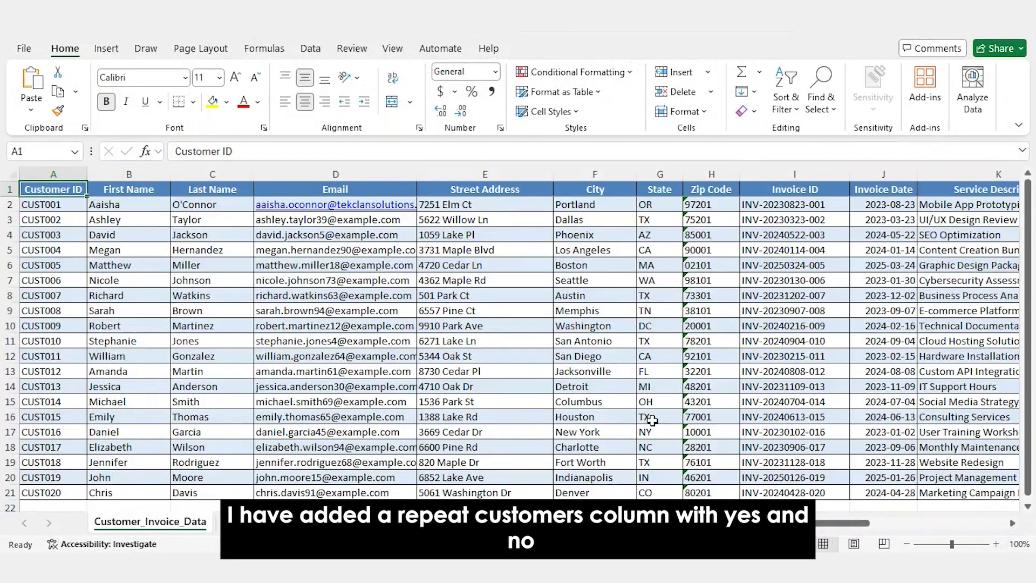
scroll(653, 420, "right", 5)
scroll(652, 419, "right", 3)
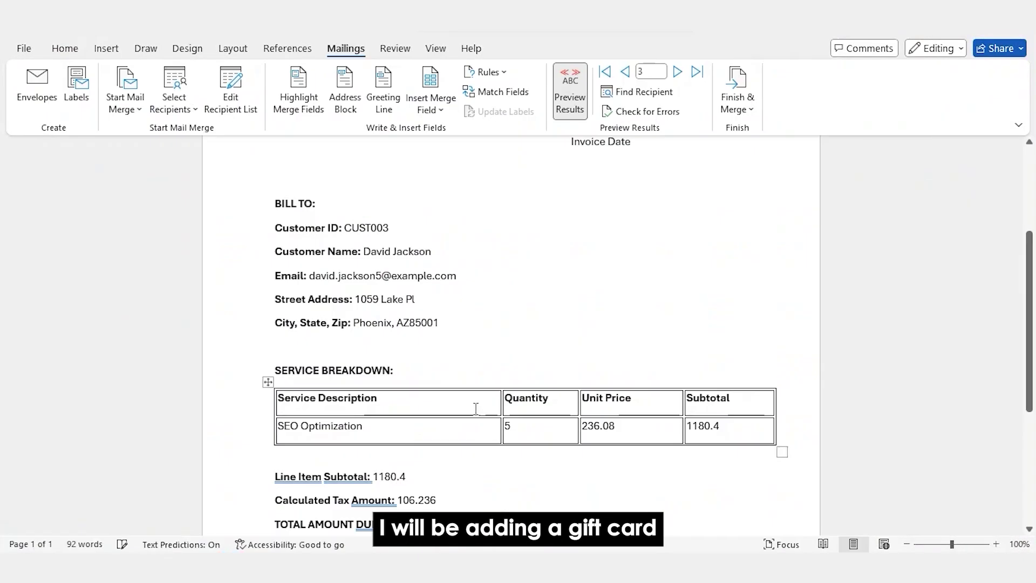
scroll(474, 408, "down", 5)
scroll(474, 409, "down", 3)
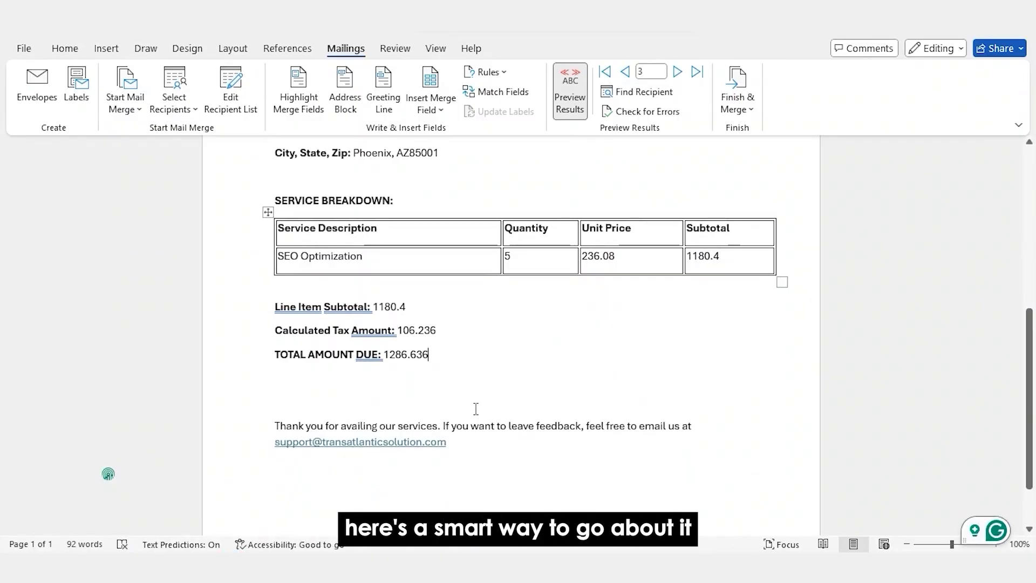
left_click(279, 397)
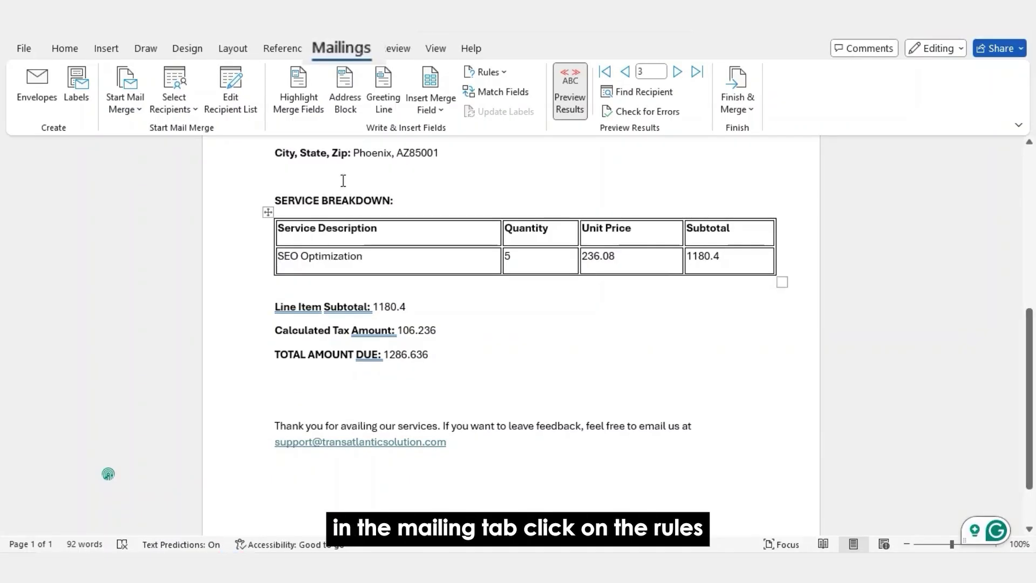
- Start an If...Then...Else rule testing whether Repeat_Customer is Equal to 'Yes'
left_click(488, 73)
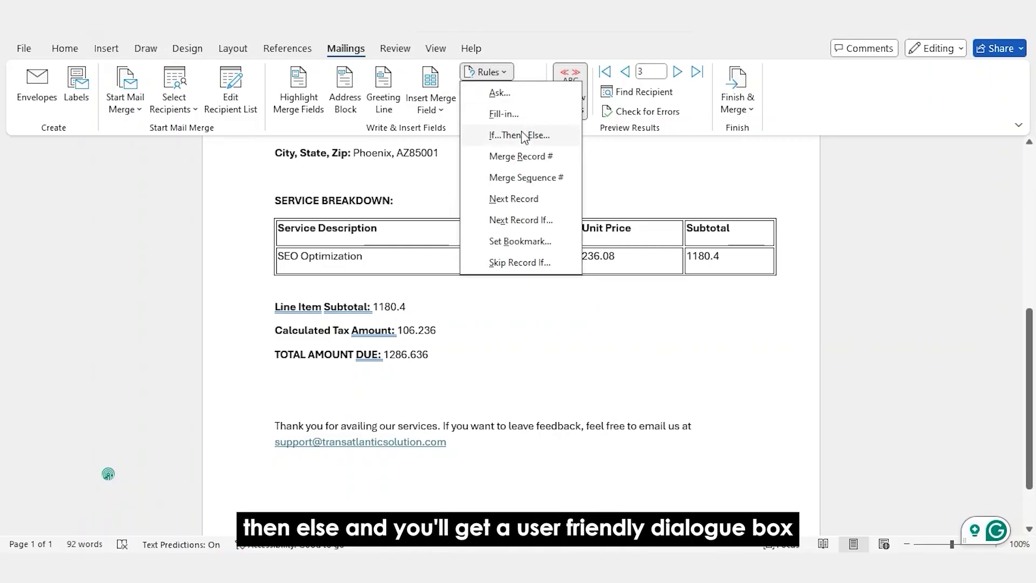
left_click(521, 136)
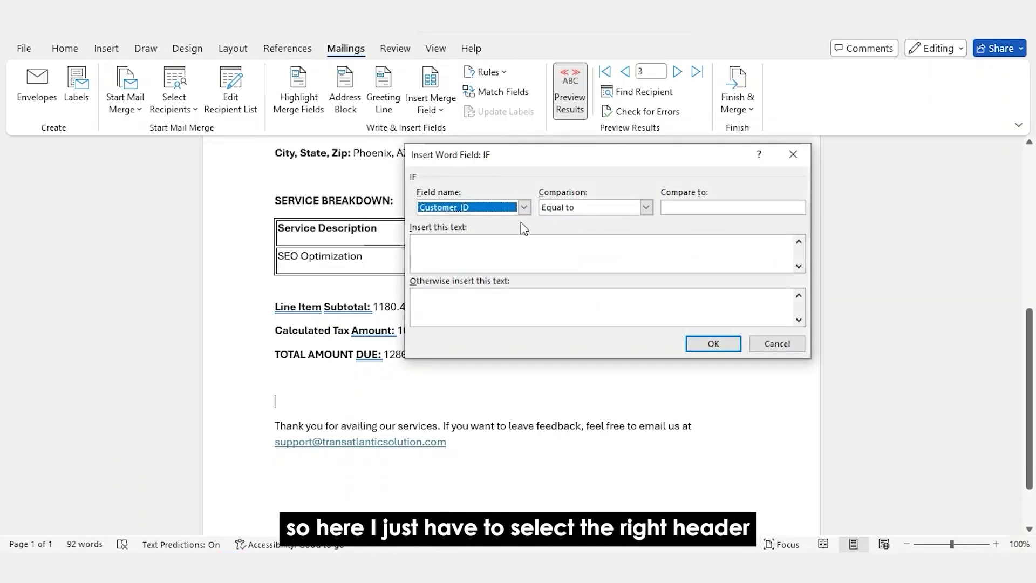
left_click(523, 207)
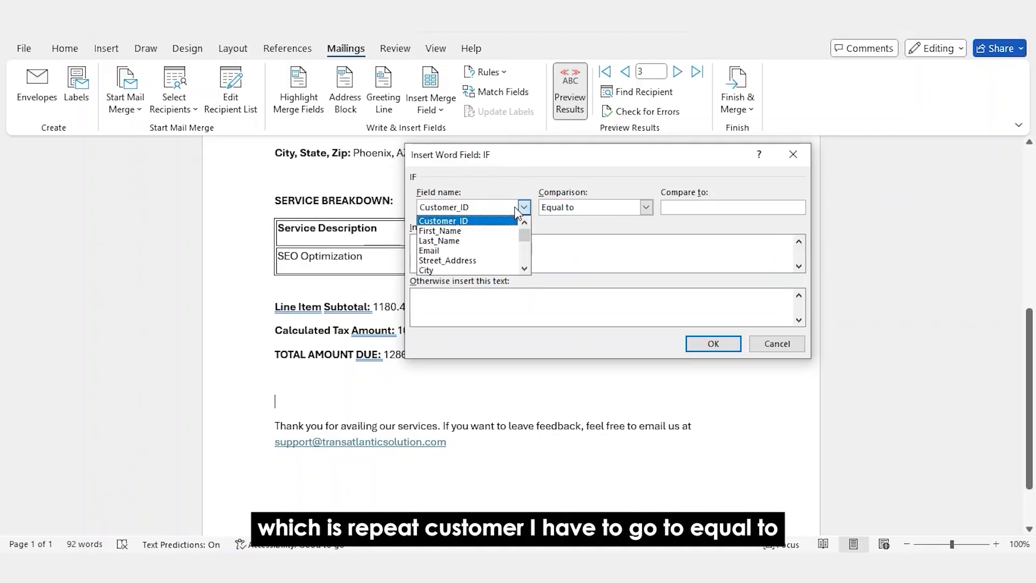
scroll(505, 248, "down", 1)
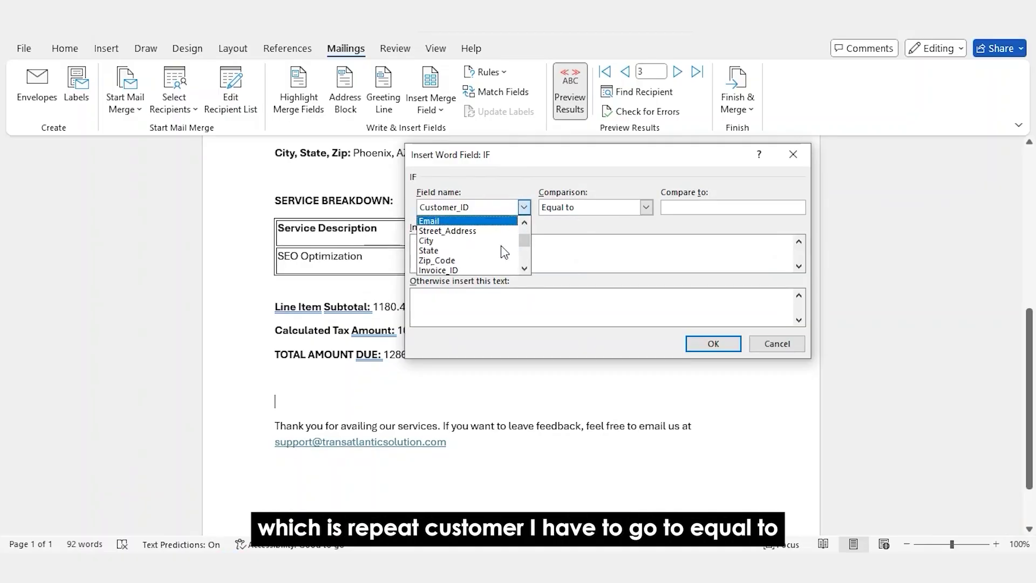
scroll(504, 251, "down", 3)
left_click(500, 271)
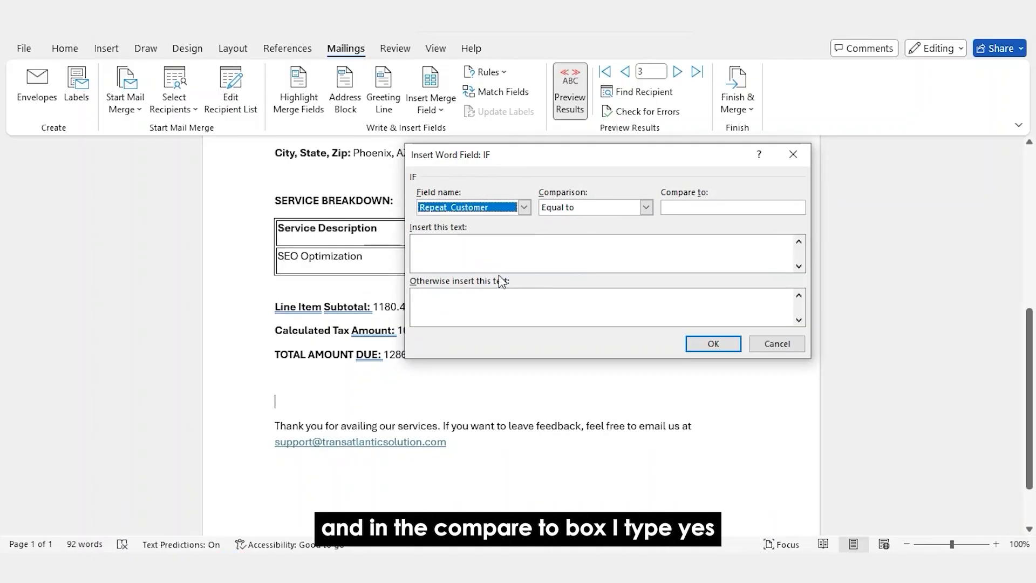
left_click(716, 206)
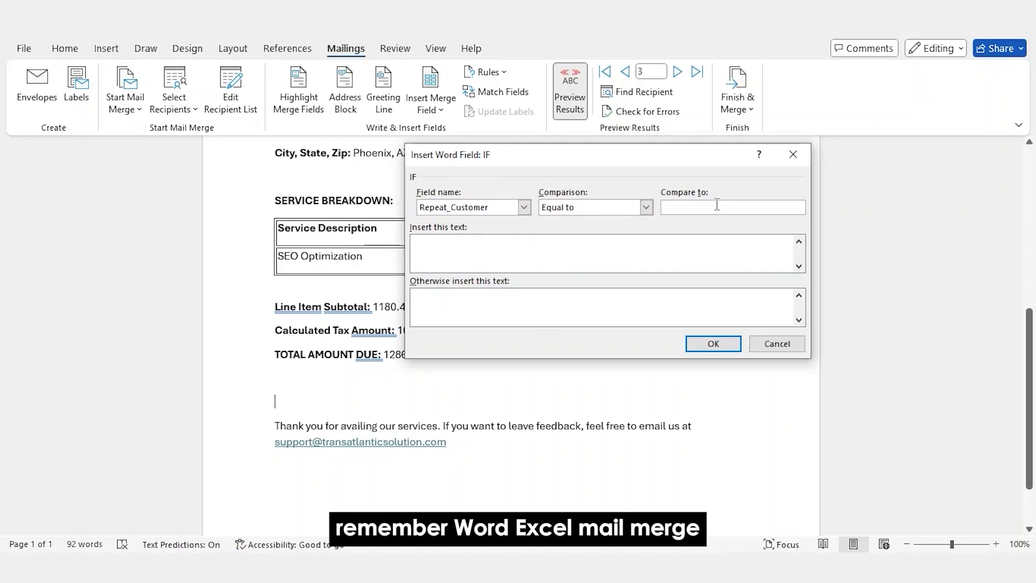
type("Yes")
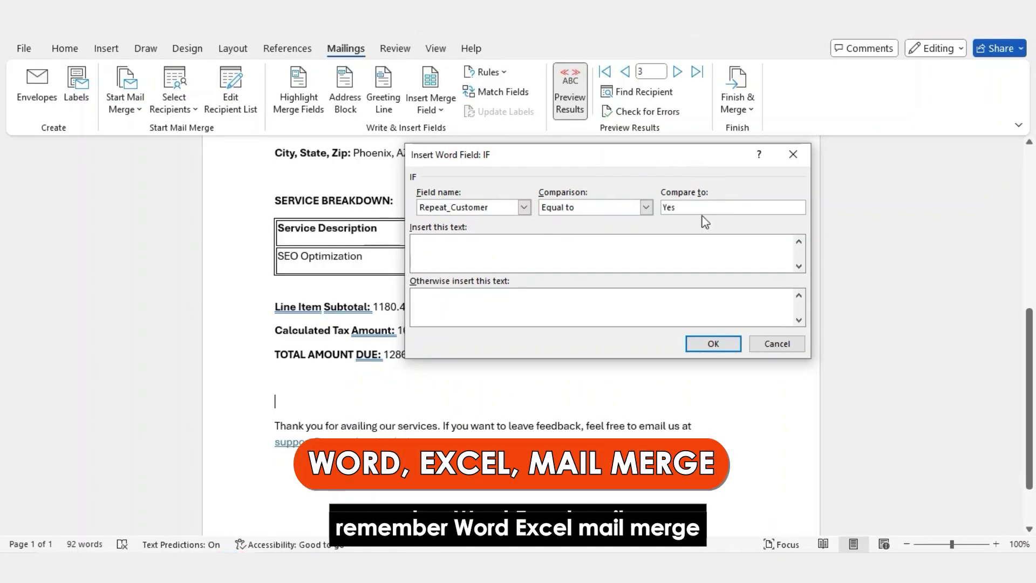
left_click(645, 256)
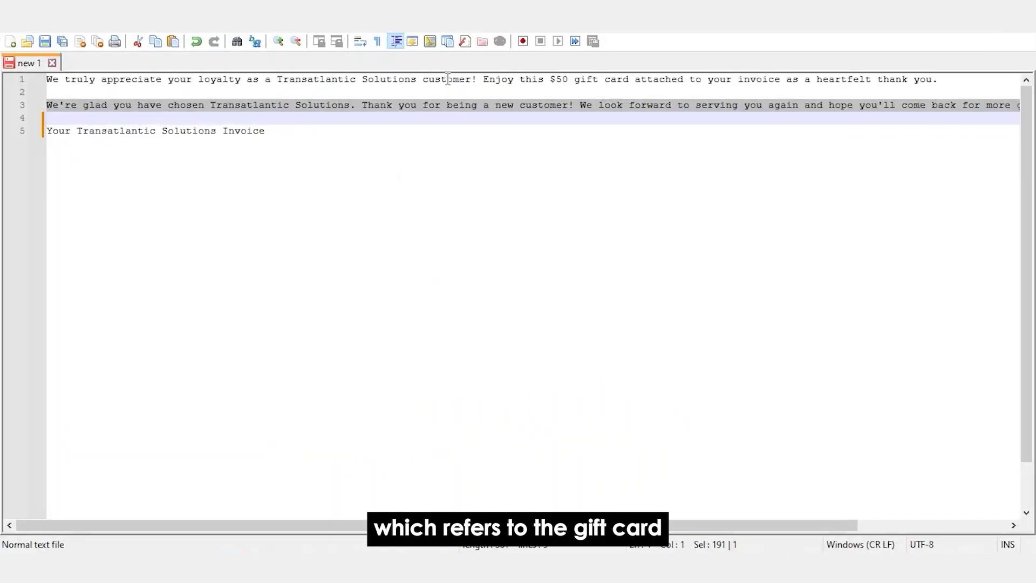
- Select the $50 gift card thank-you sentence on line 1 in Notepad++
triple_click(447, 78)
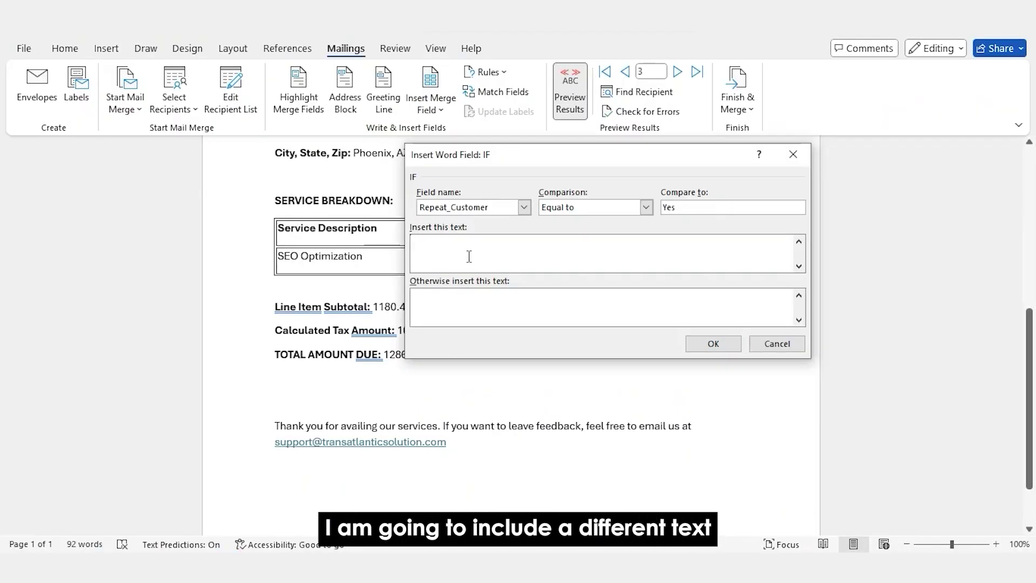
- Fill the rule with the gift card message for repeat customers and the new-customer thank-you otherwise
type("We truly appreciate your loyalty as a Transatlantic Solutions customer! Enjoy this $50 gift card attached to your invoice as a heartfelt thank you.")
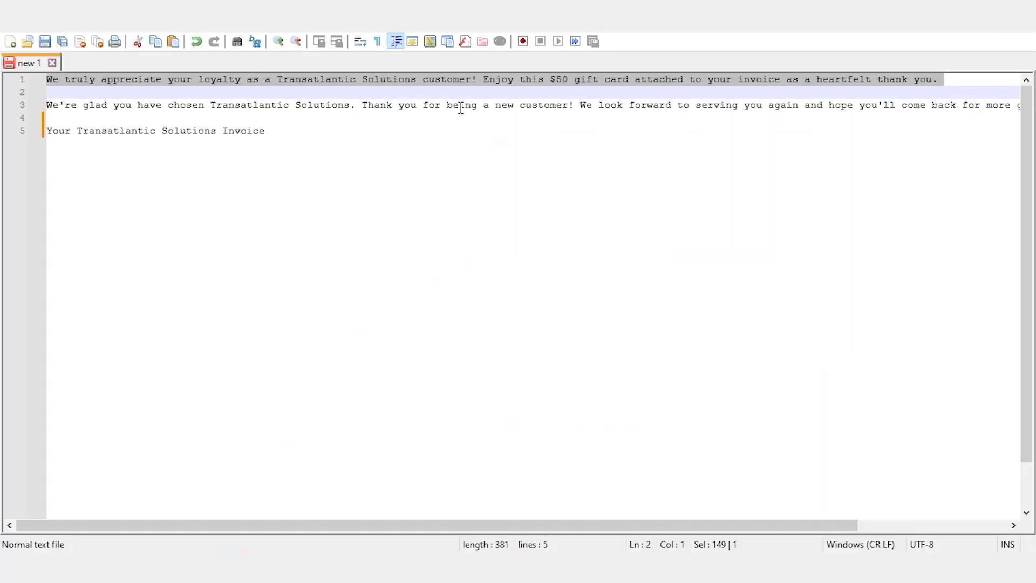
triple_click(460, 105)
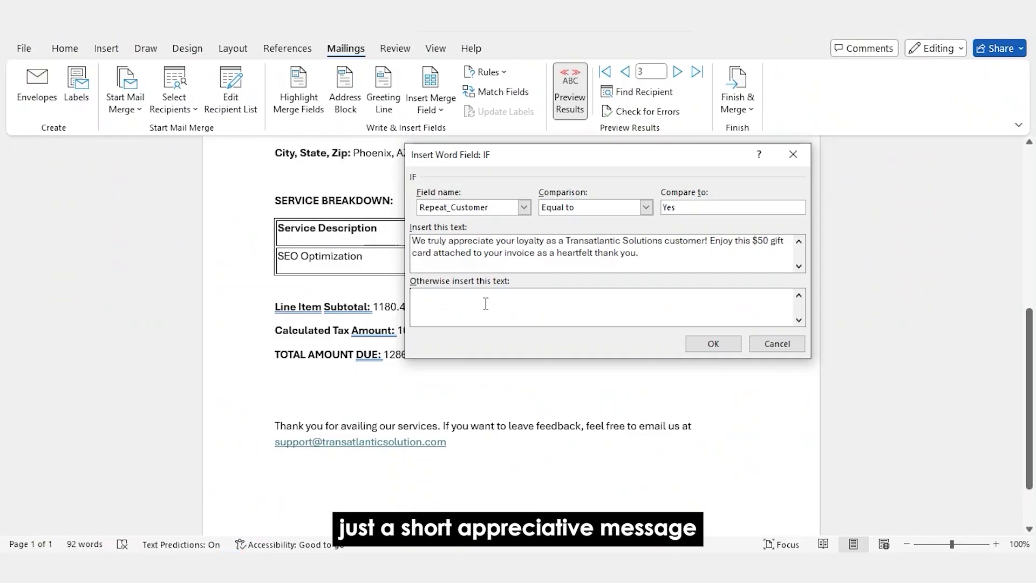
type("We're glad you have chosen Transatlantic Solutions. Thank you for being a new customer! We look forward to serving you again and hope you'll come back for more great products in the future.")
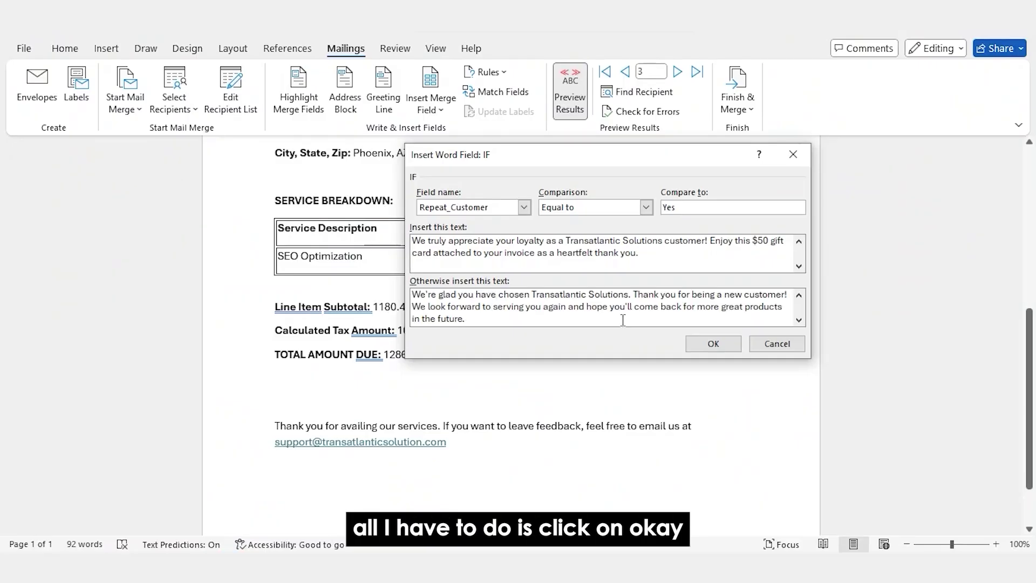
left_click(713, 345)
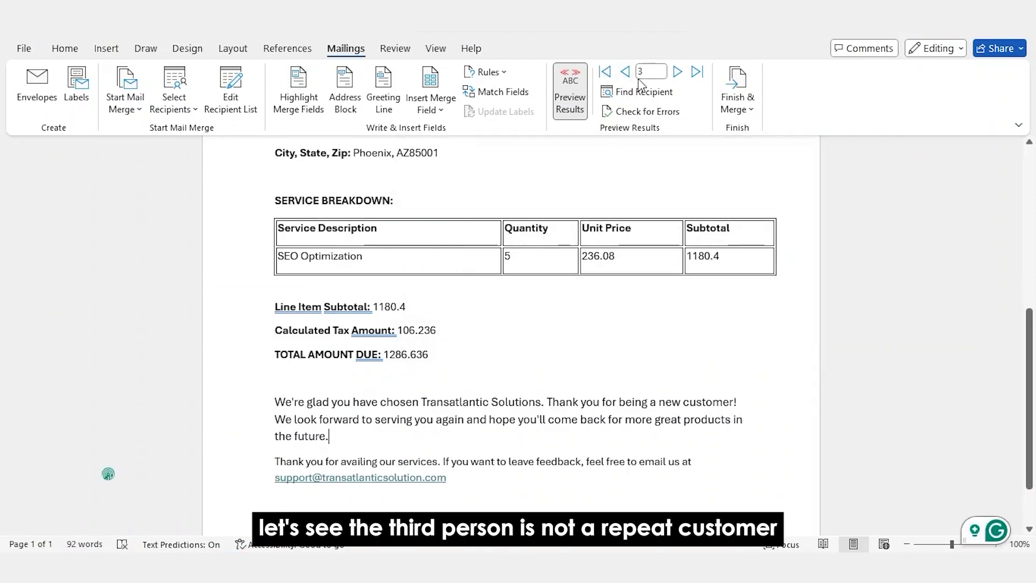
- Check the third and first customers' Repeat Customer values in the Excel sheet
key("alt+Tab")
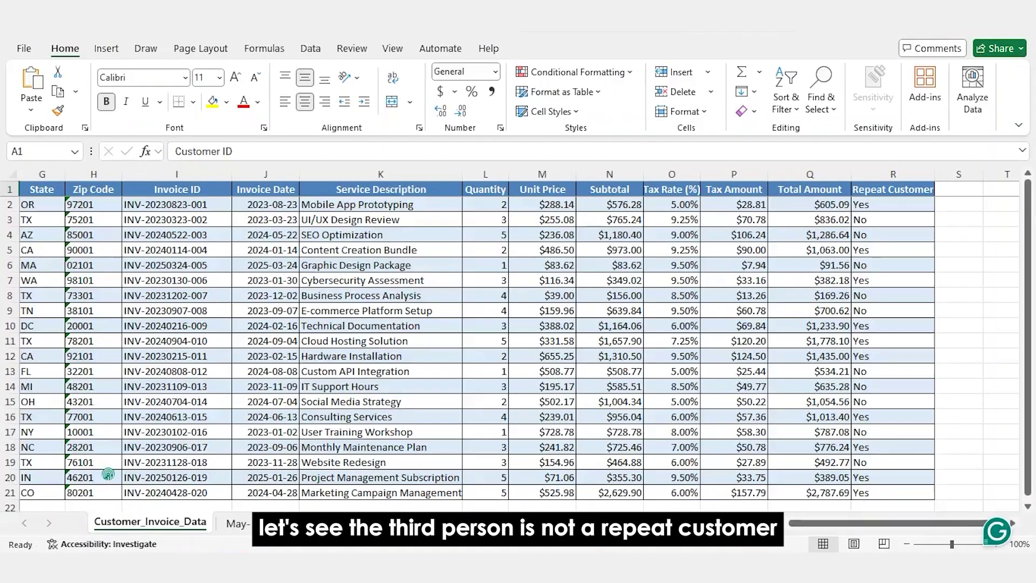
scroll(865, 244, "up", 3)
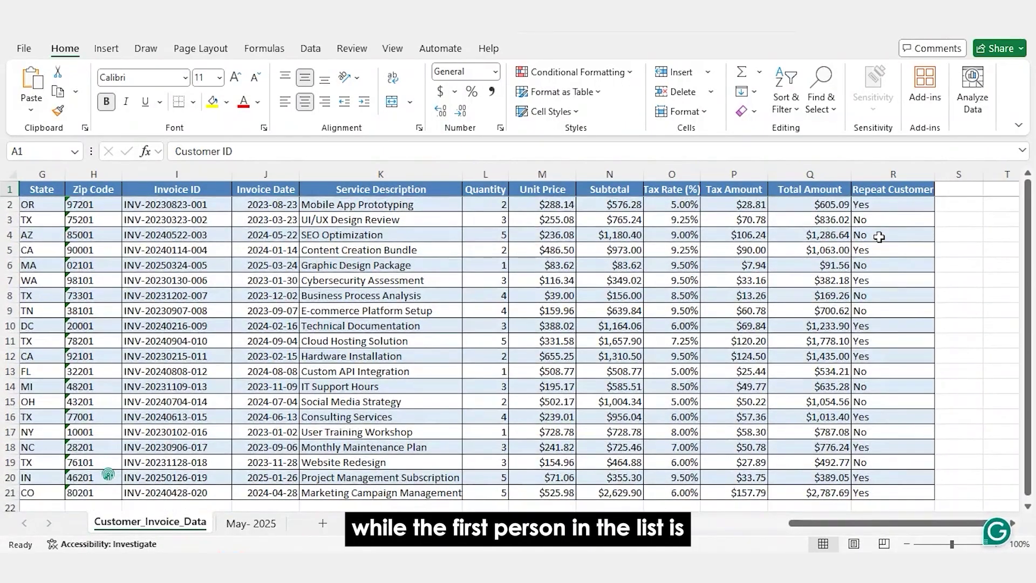
left_click(879, 236)
key("Up")
key("Up")
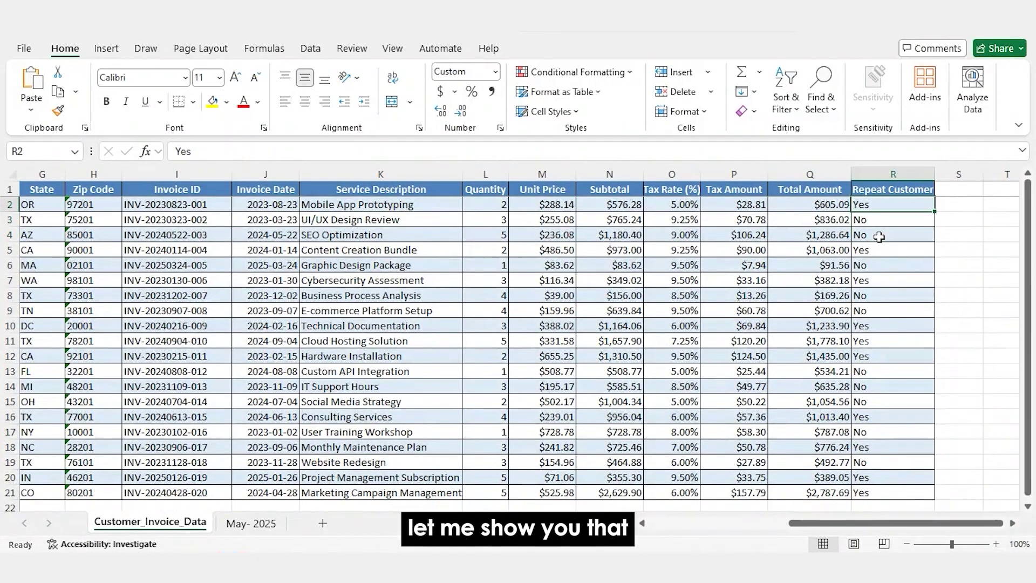
- Preview records 1 and 2, confirming the UI/UX Design Review invoice gets the new-customer thank-you
key("alt+Tab")
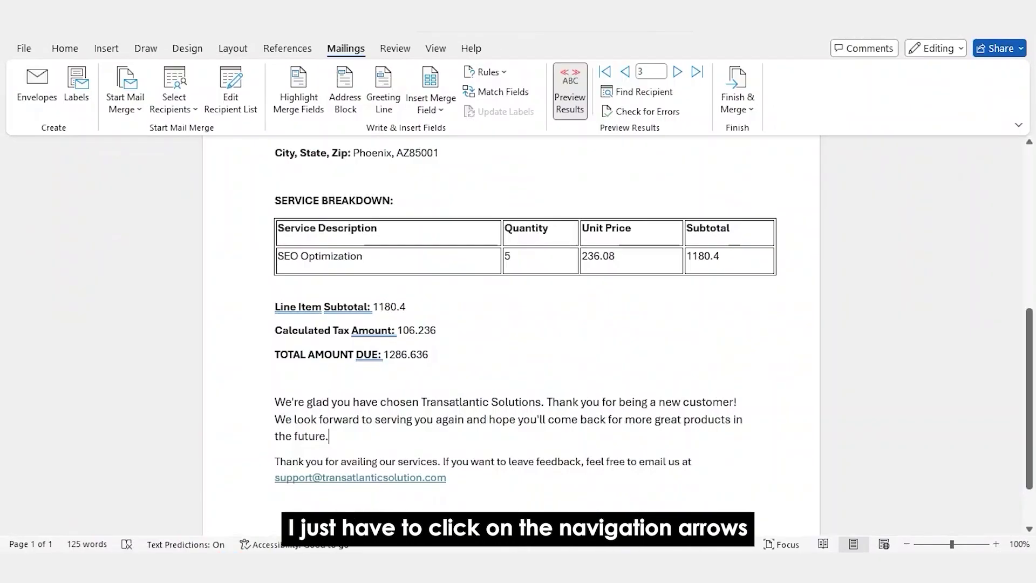
left_click(605, 73)
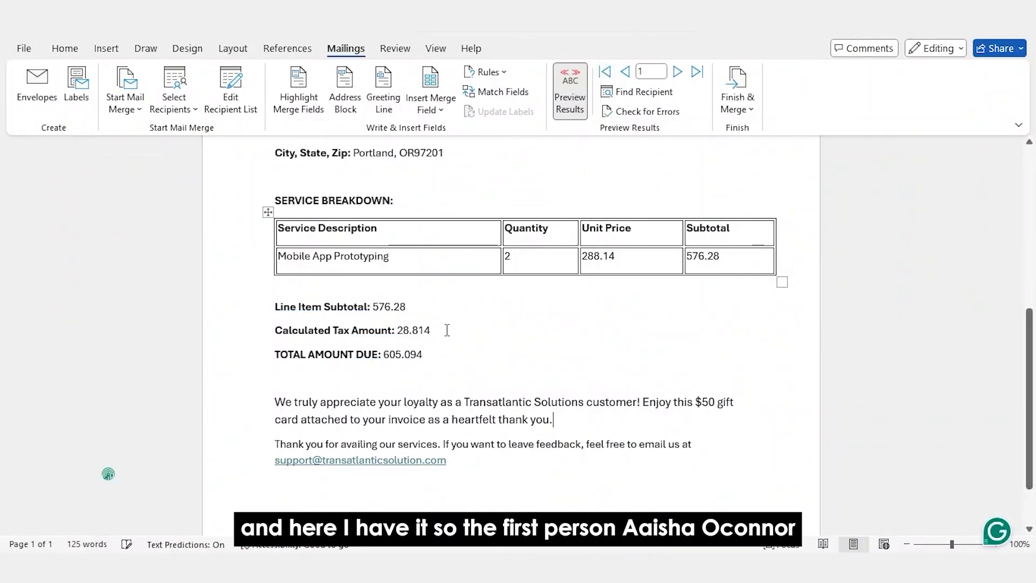
scroll(394, 361, "up", 5)
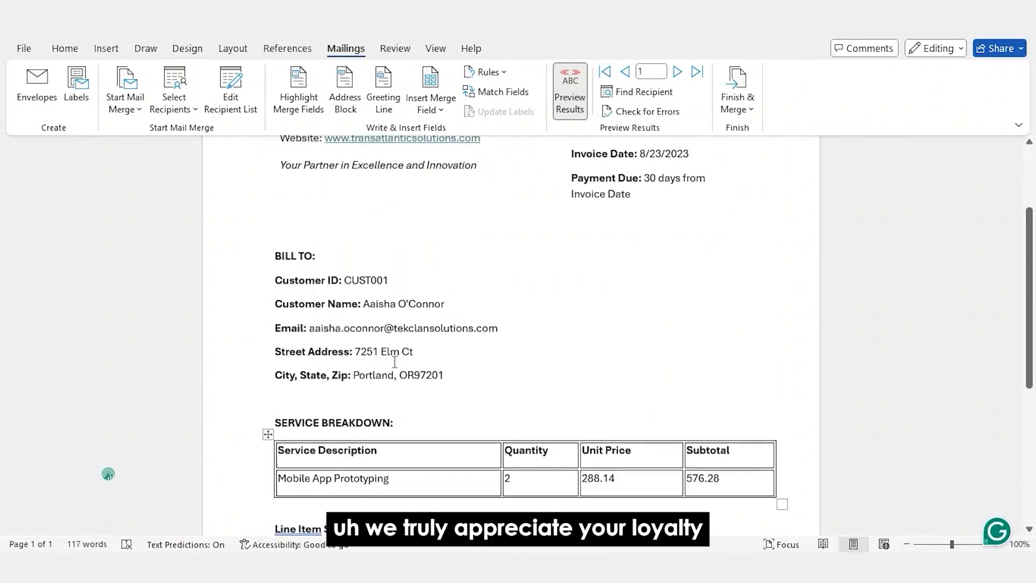
scroll(394, 361, "down", 4)
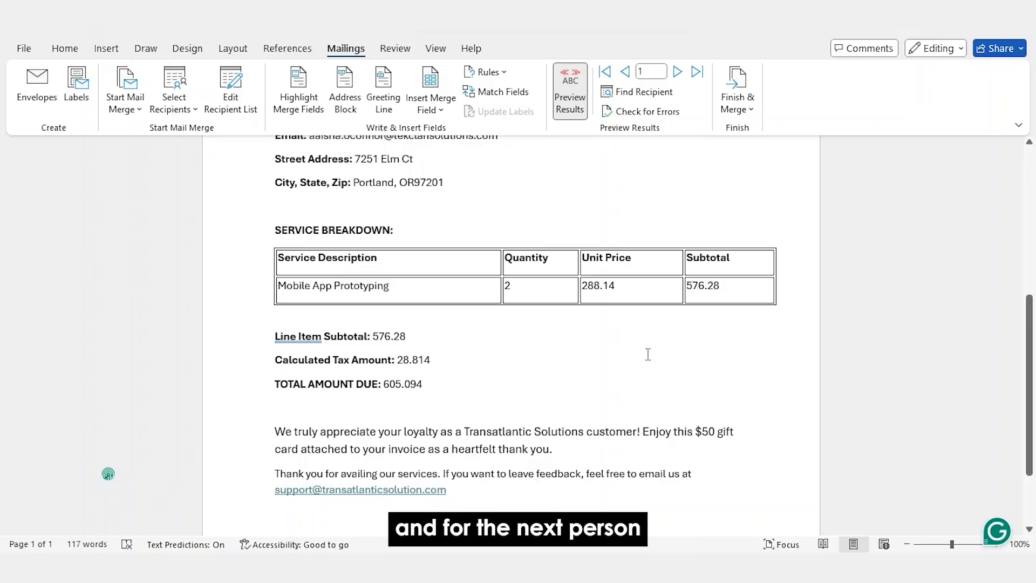
left_click(678, 72)
left_click(486, 72)
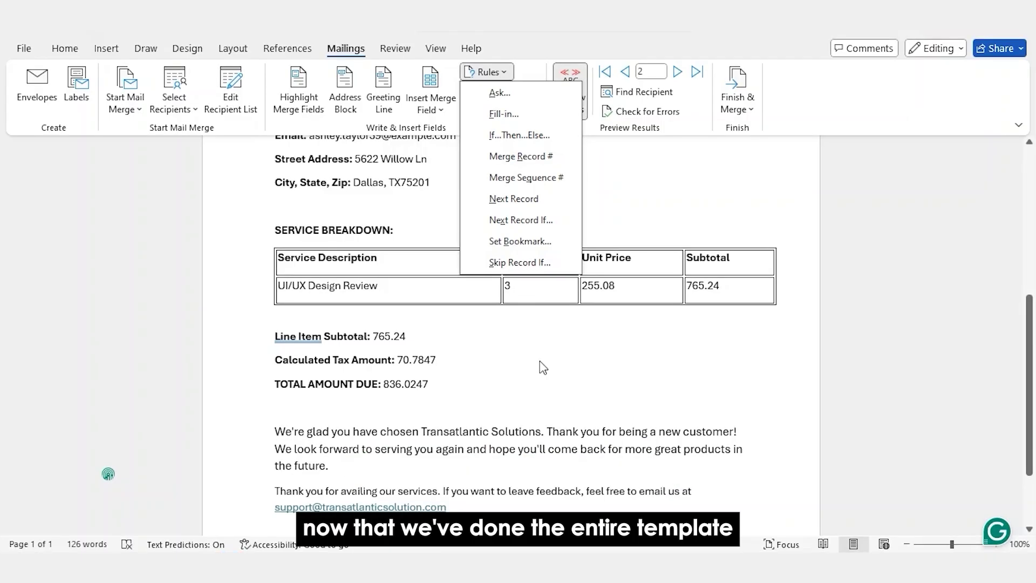
- Dismiss the Rules menu and review the invoice showing raw fields like «Customer_ID» and «First_Name»
left_click(542, 367)
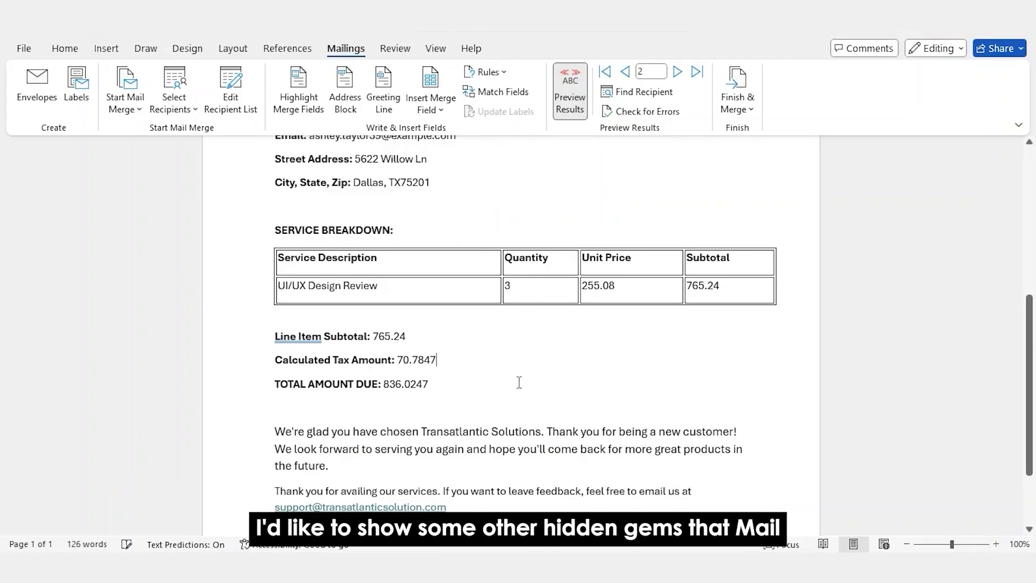
scroll(519, 380, "up", 3)
scroll(519, 381, "down", 3)
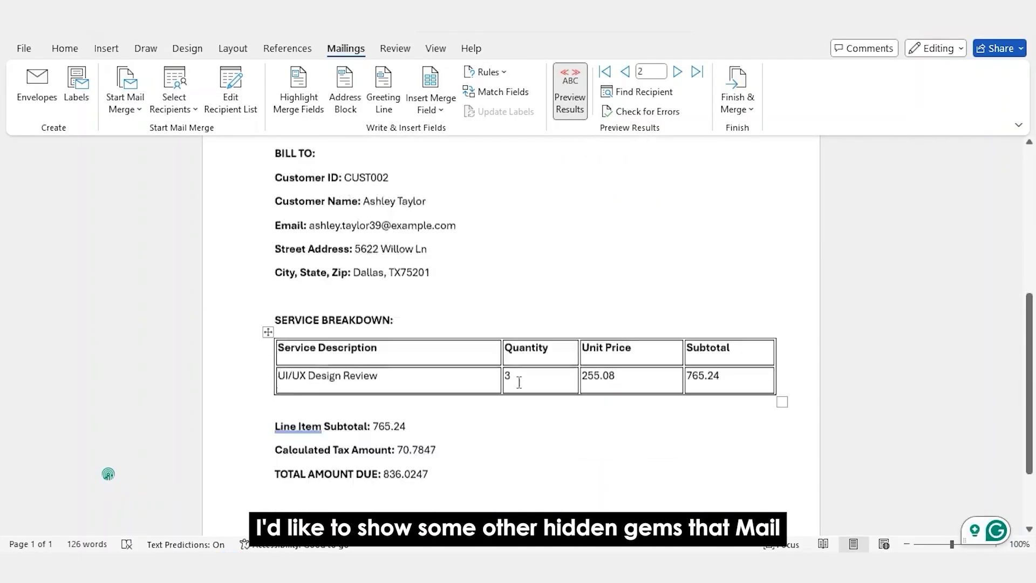
scroll(519, 382, "up", 7)
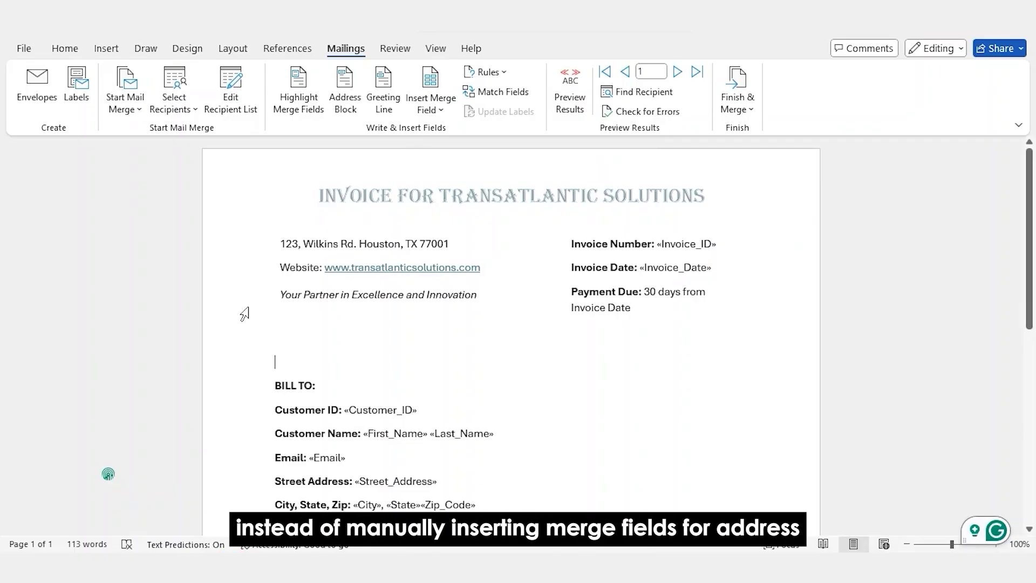
scroll(362, 357, "down", 1)
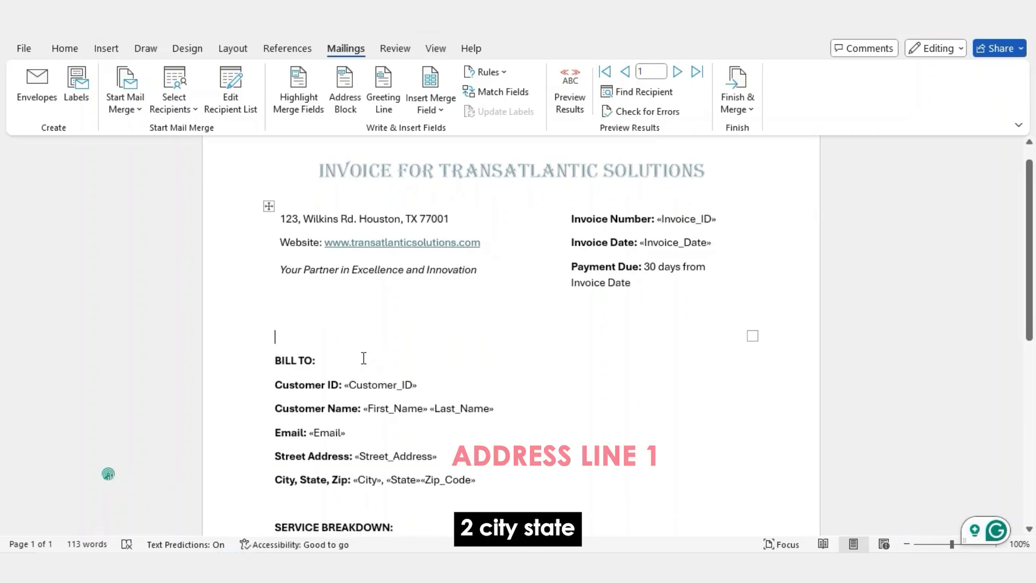
scroll(363, 358, "up", 1)
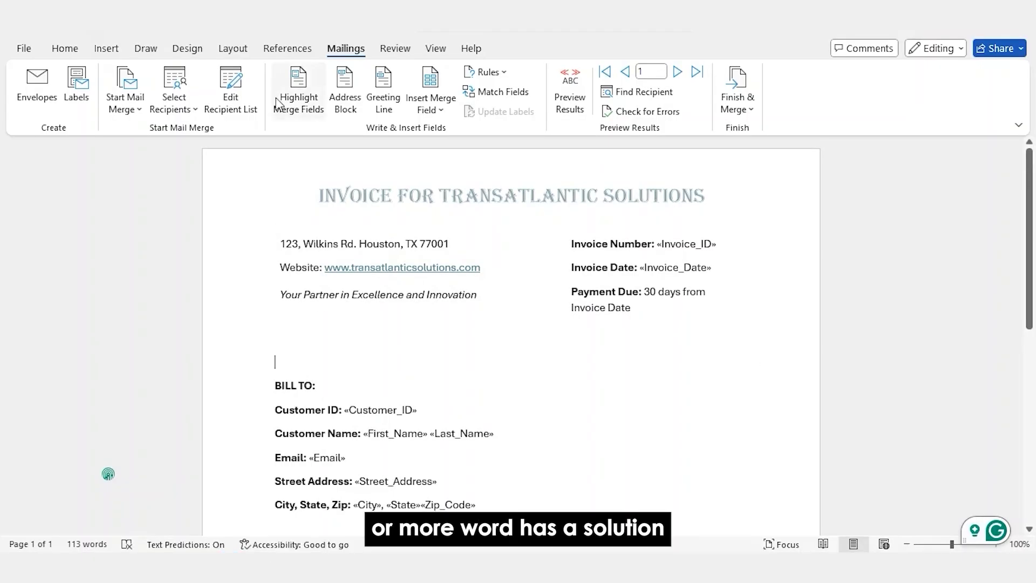
- In Insert Address Block, compare recipient name formats and settle on 'Josh Randall Jr.'
left_click(343, 85)
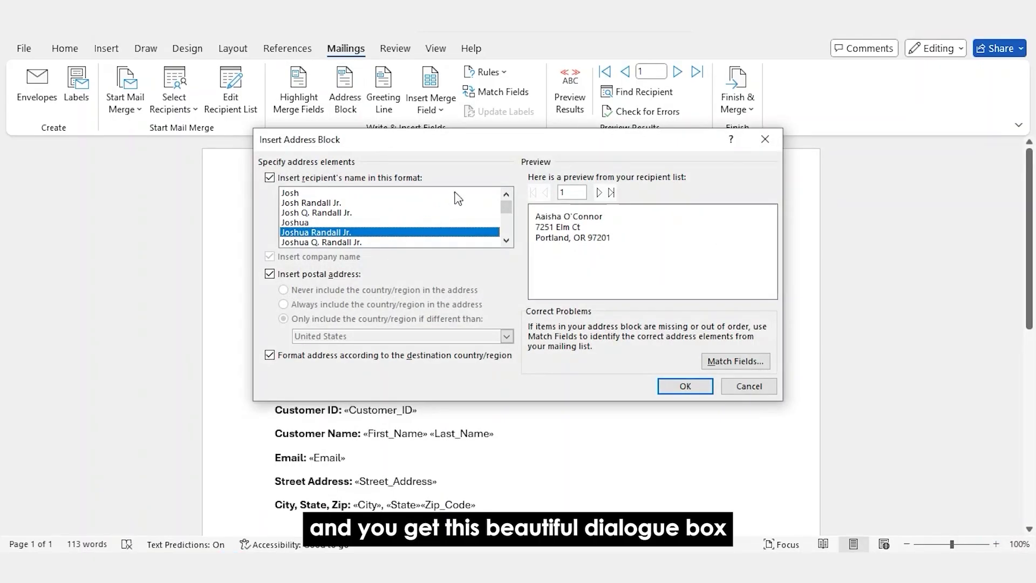
left_click(384, 193)
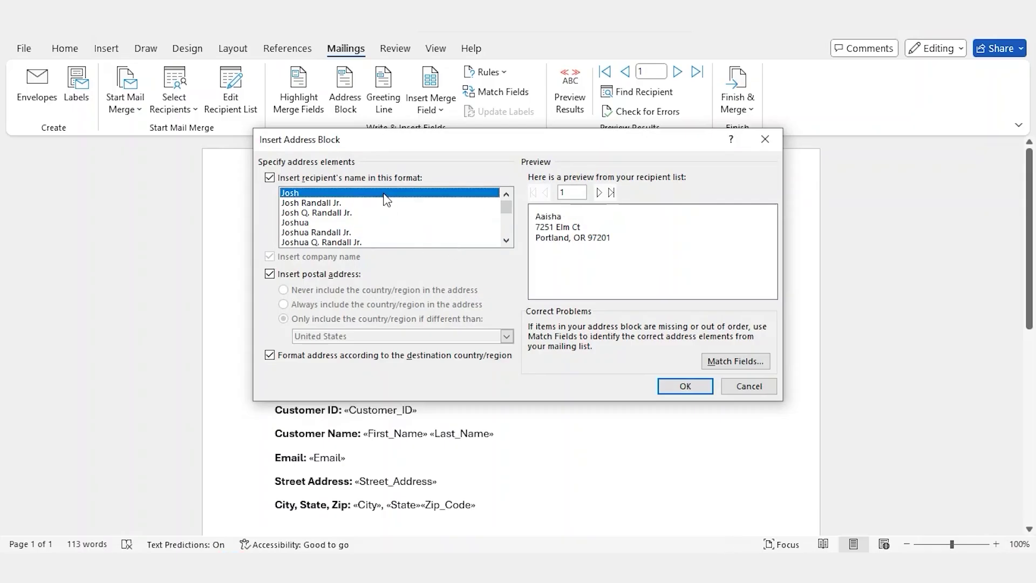
left_click(378, 203)
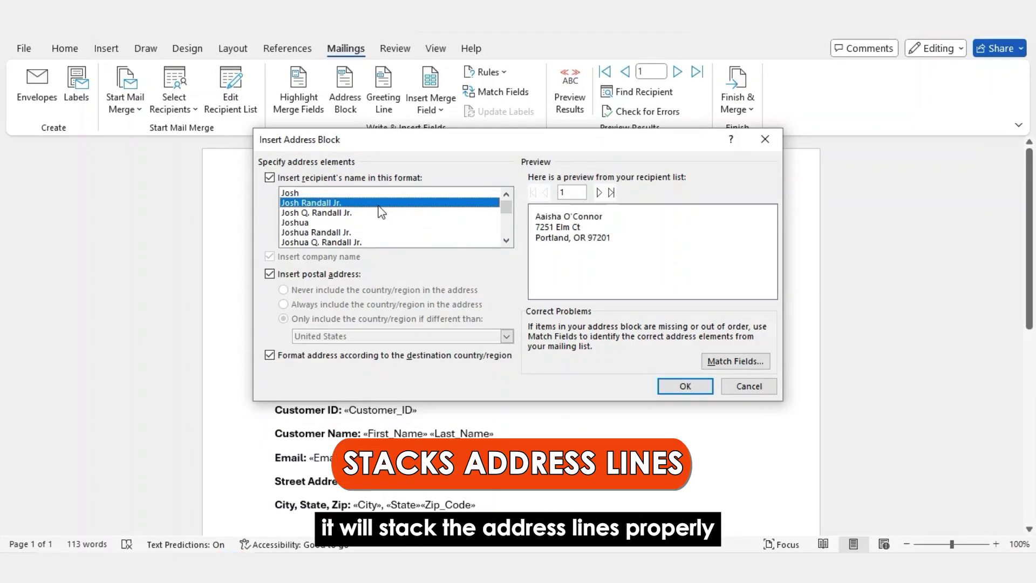
left_click(381, 213)
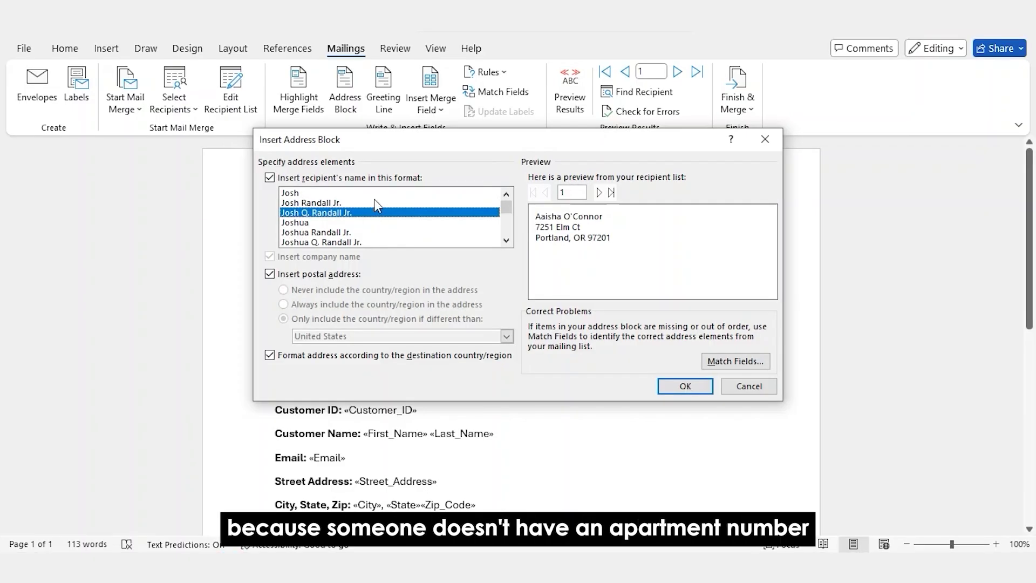
left_click(375, 200)
left_click(373, 194)
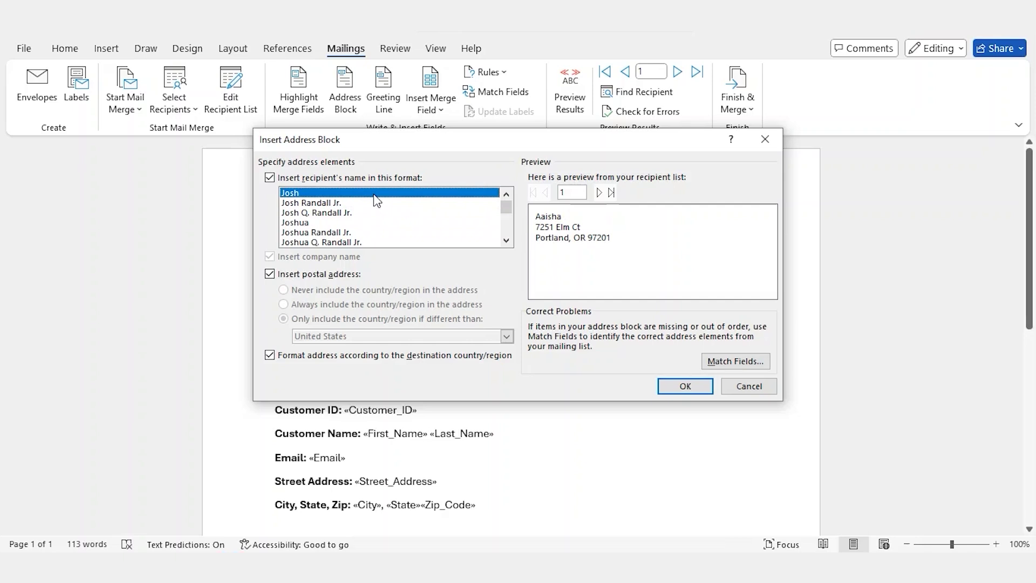
left_click(371, 204)
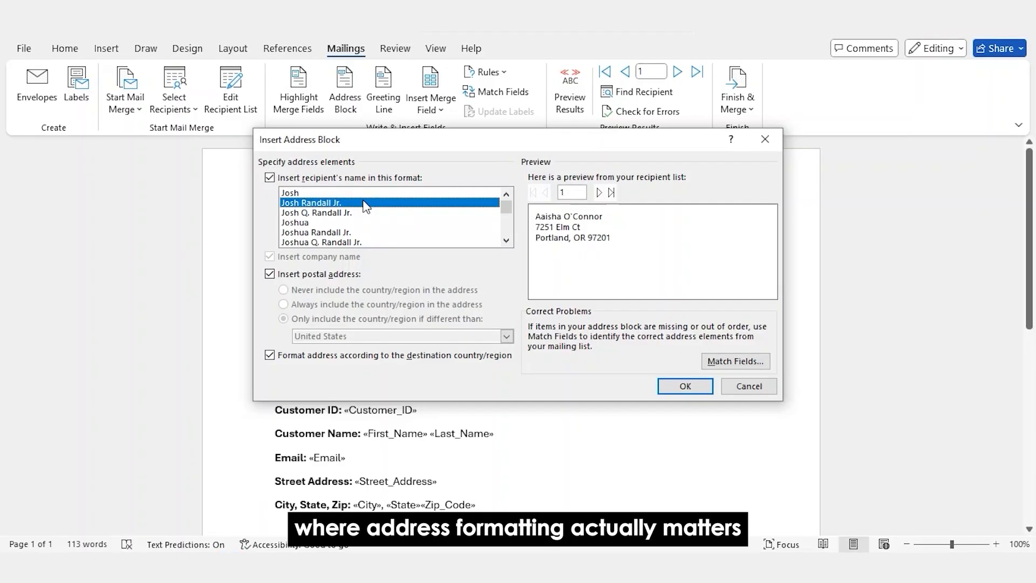
- Insert the address block and preview it across recipient records 1 to 3
left_click(684, 385)
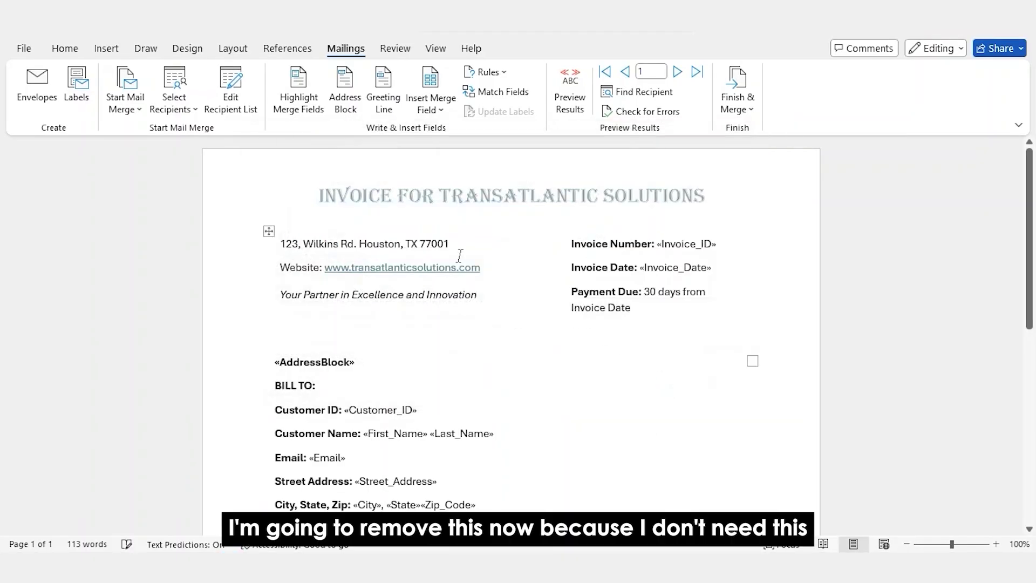
left_click(570, 94)
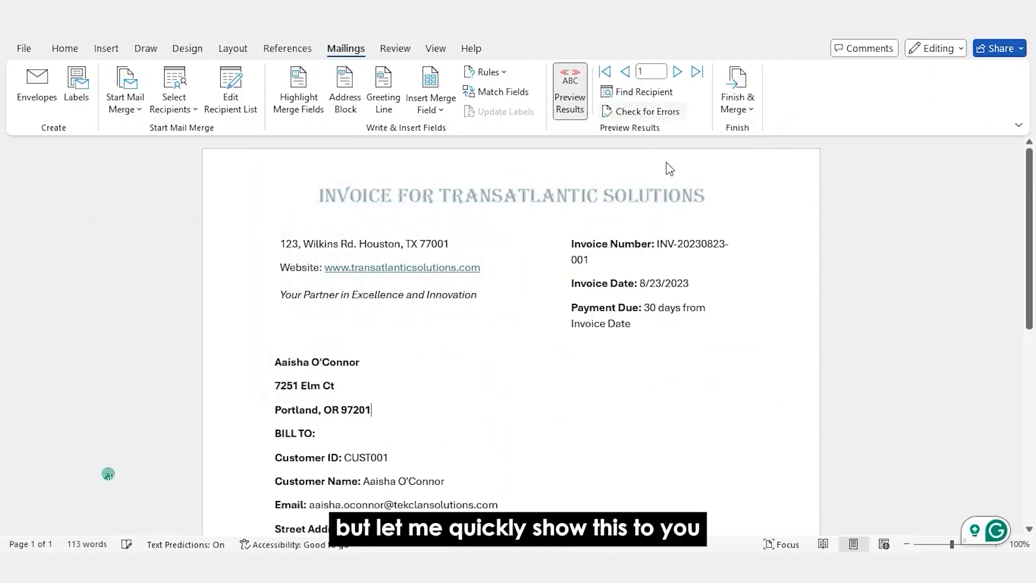
left_click(678, 80)
left_click(678, 80)
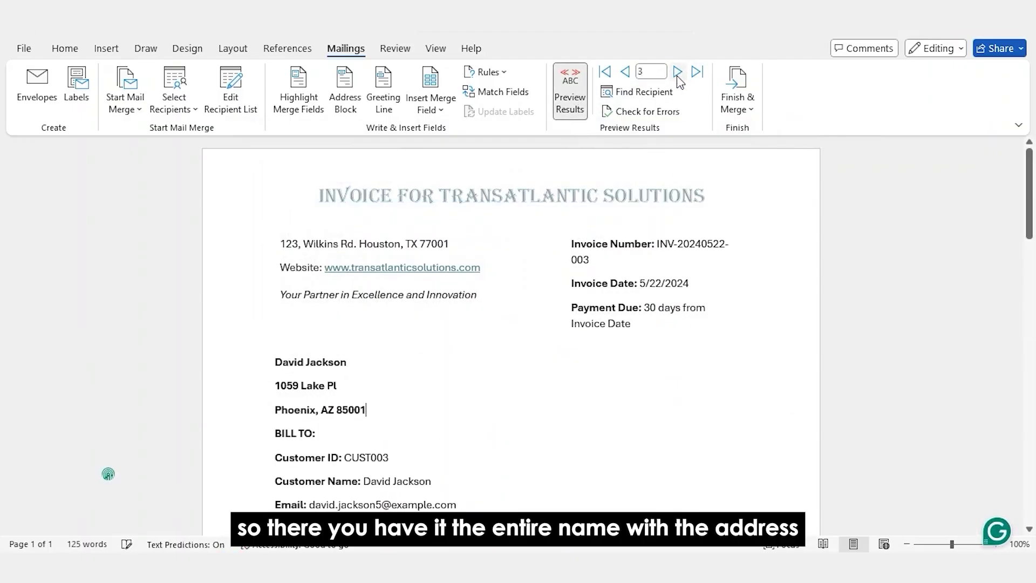
- Delete the previewed address lines, leaving an empty line above BILL TO
left_click_drag(399, 412, 268, 365)
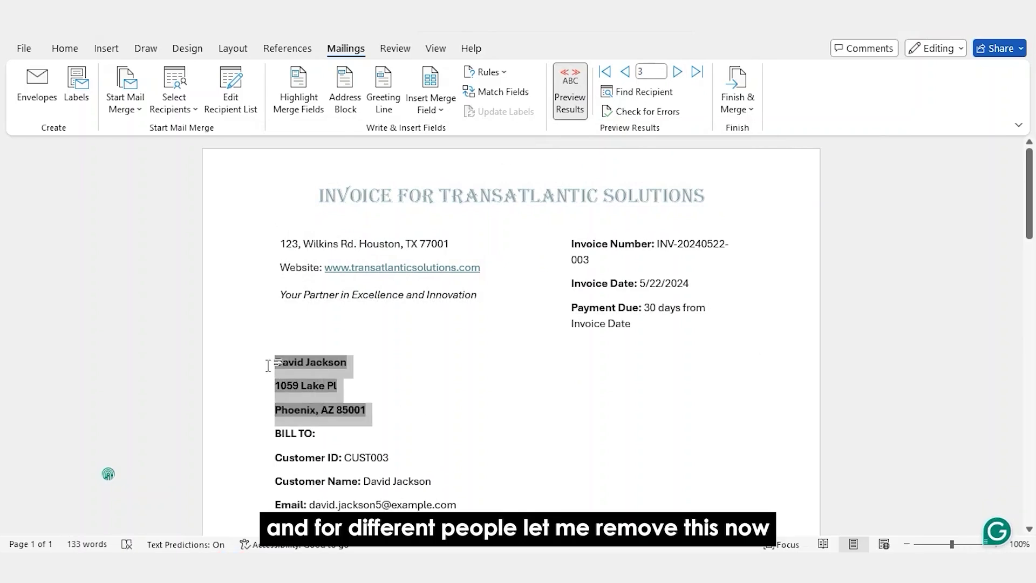
key("Delete")
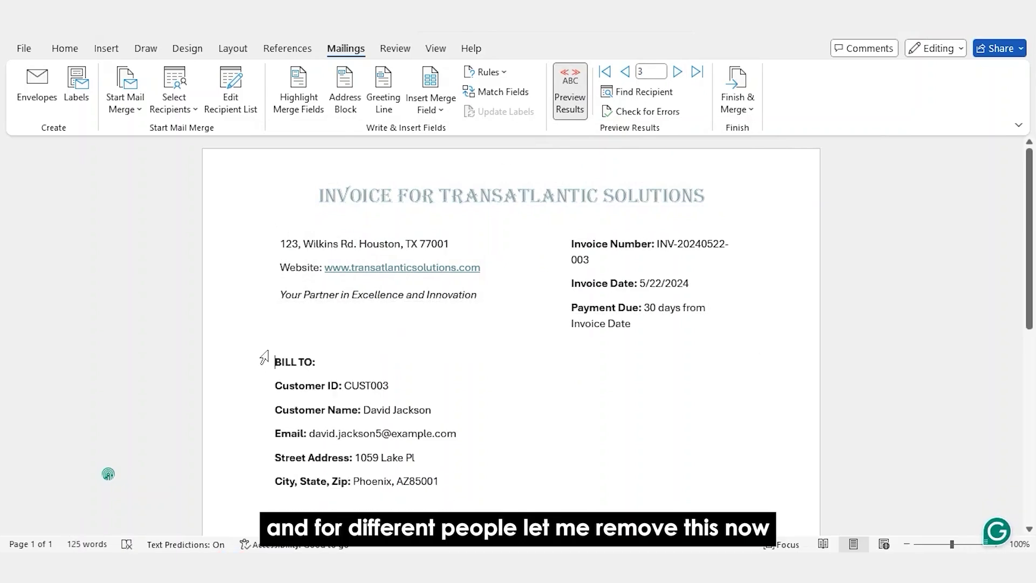
key("Return")
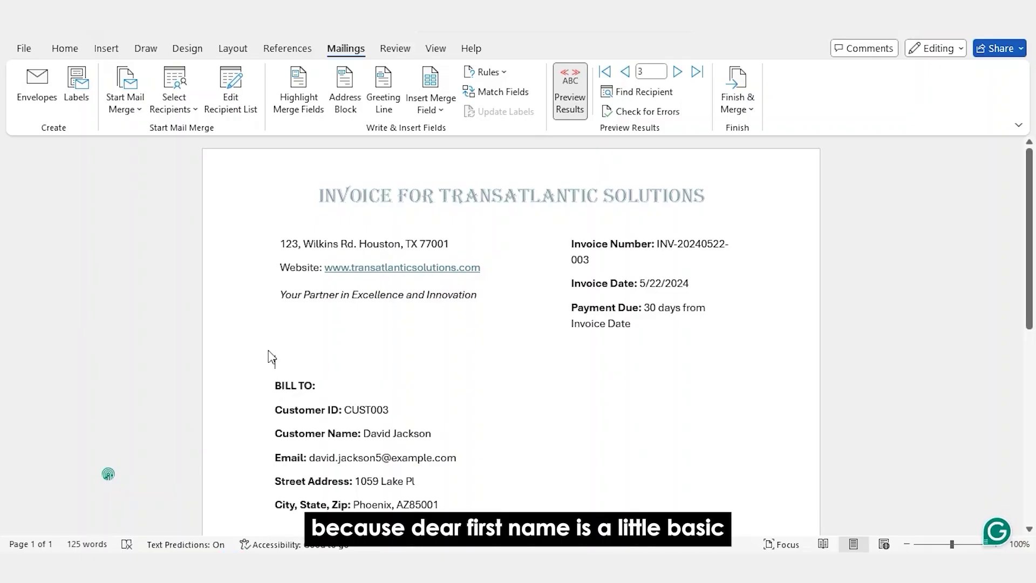
- Insert a 'Dear' greeting line using the 'Joshua and Cynthia Randall' name format
left_click(390, 93)
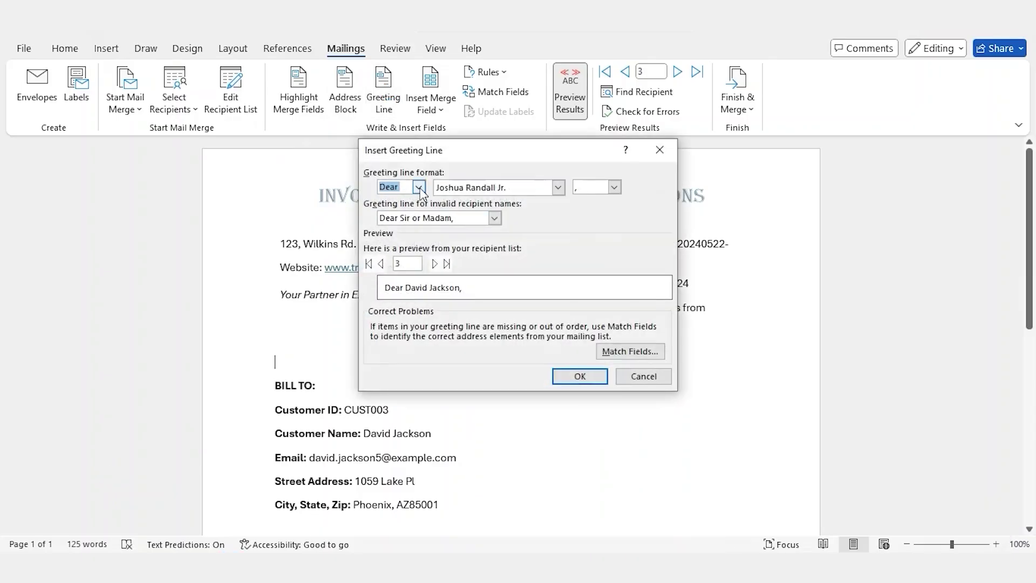
left_click(419, 187)
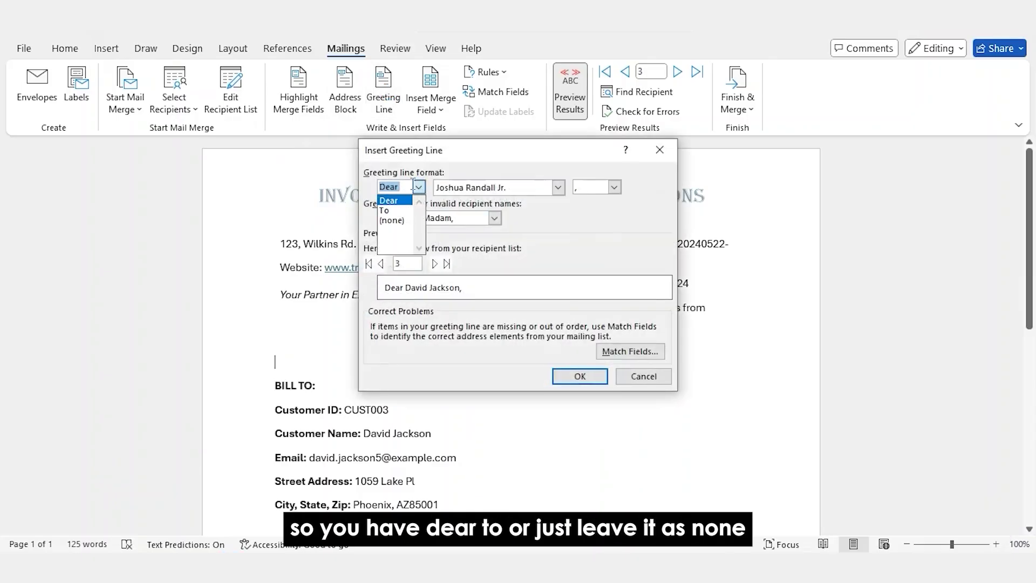
left_click(420, 188)
left_click(558, 188)
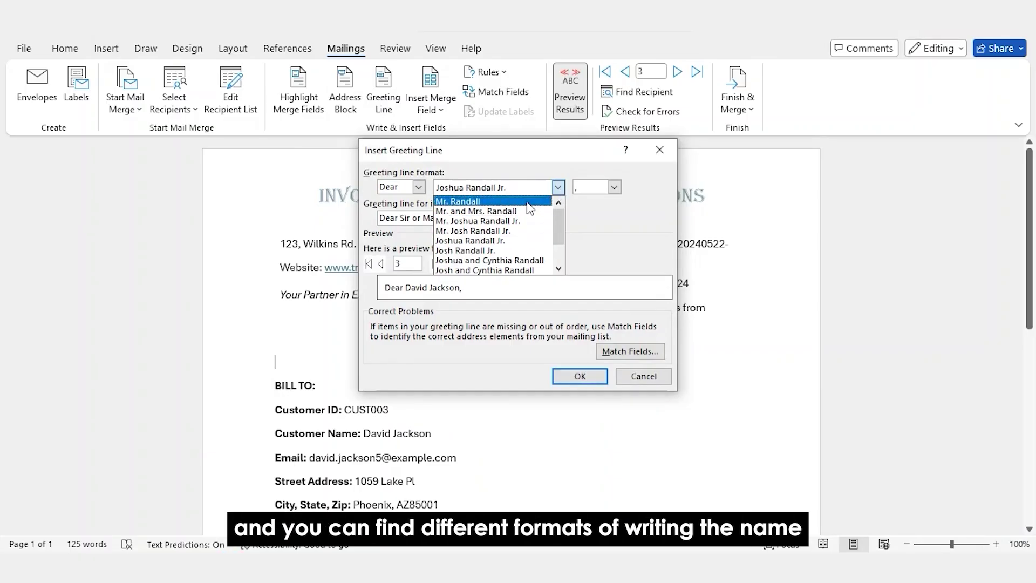
left_click(530, 208)
left_click(547, 190)
left_click(522, 270)
key("alt+Down")
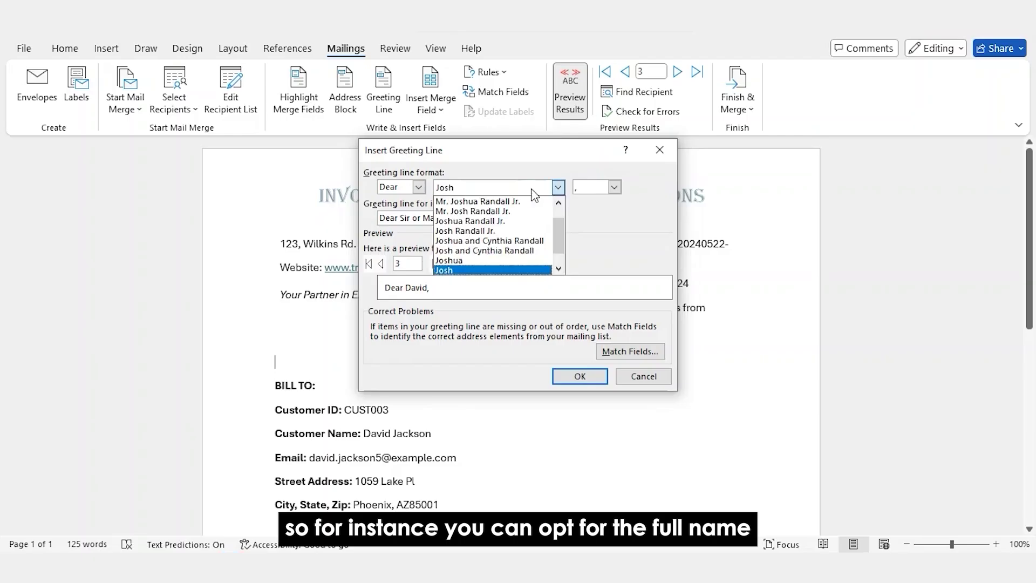
left_click(517, 241)
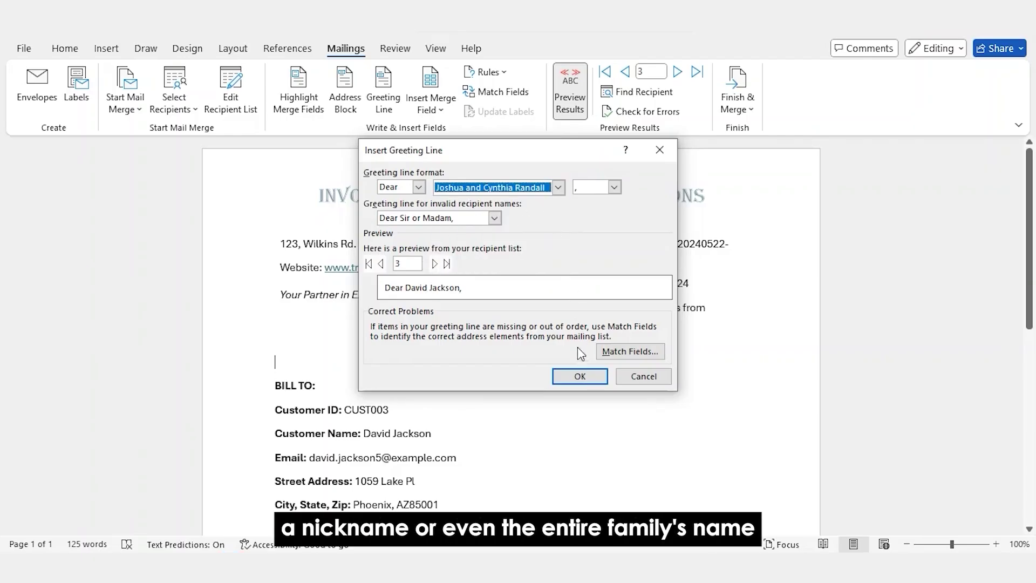
left_click(583, 379)
- Go back to record 1 and delete the greeting line from the invoice
left_click(624, 72)
left_click(624, 71)
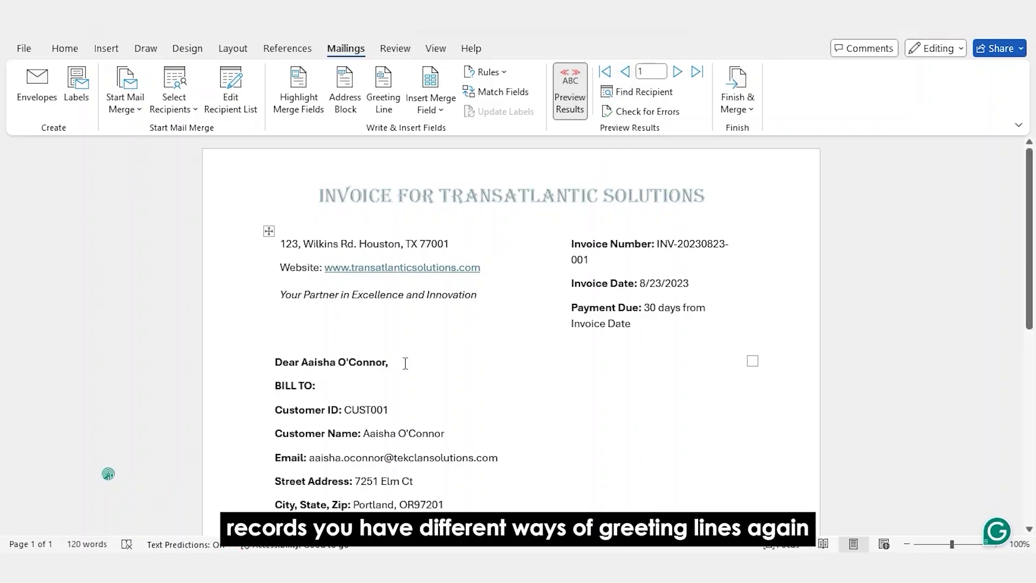
left_click_drag(403, 363, 269, 363)
key("Delete")
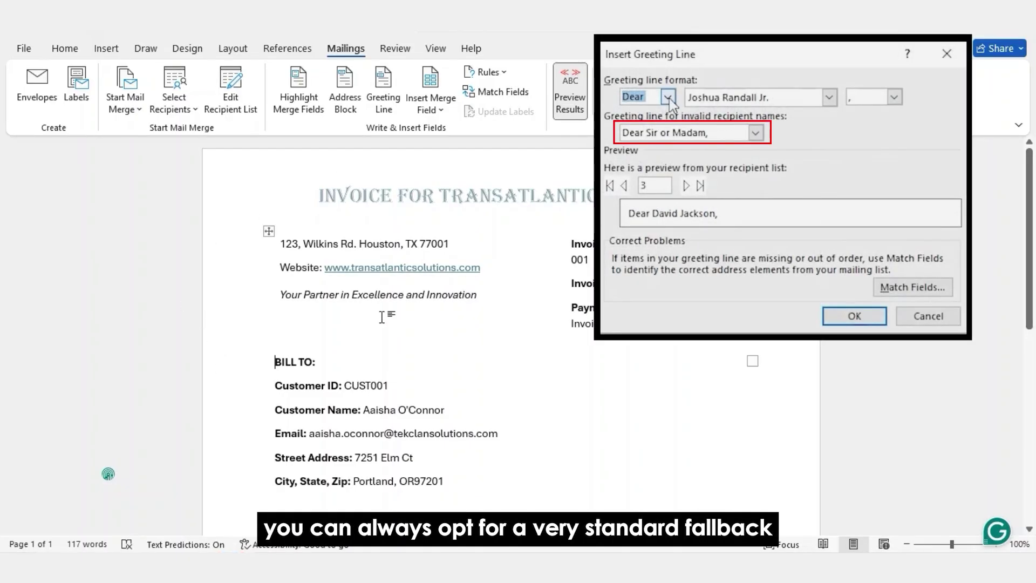
scroll(380, 312, "down", 1)
scroll(492, 298, "down", 1)
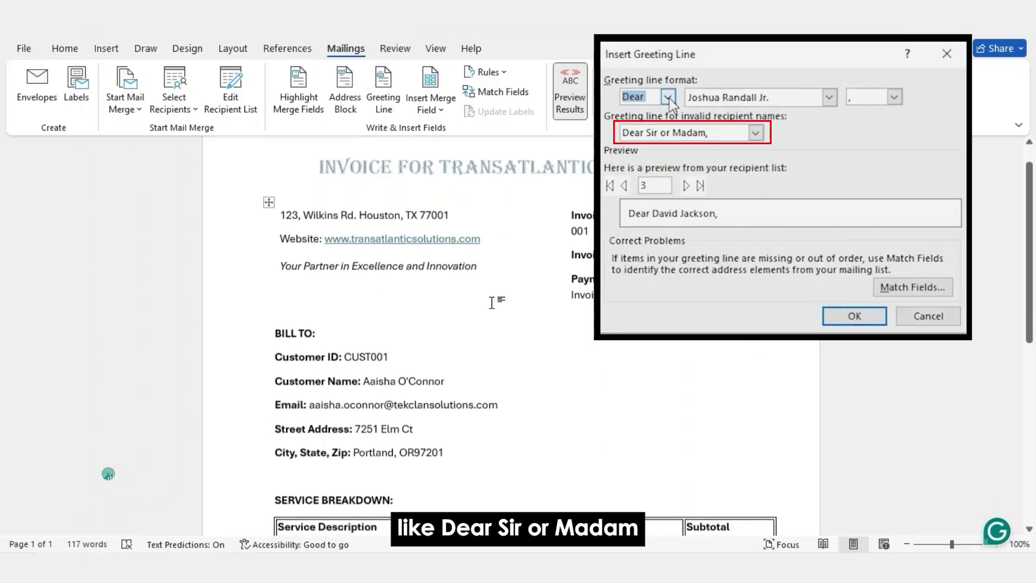
scroll(492, 301, "up", 2)
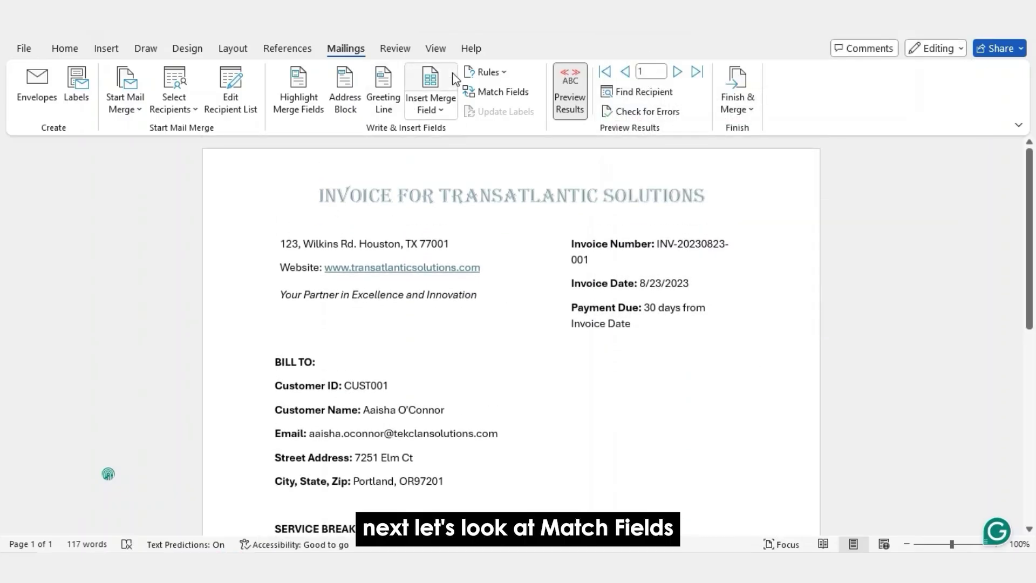
left_click(480, 93)
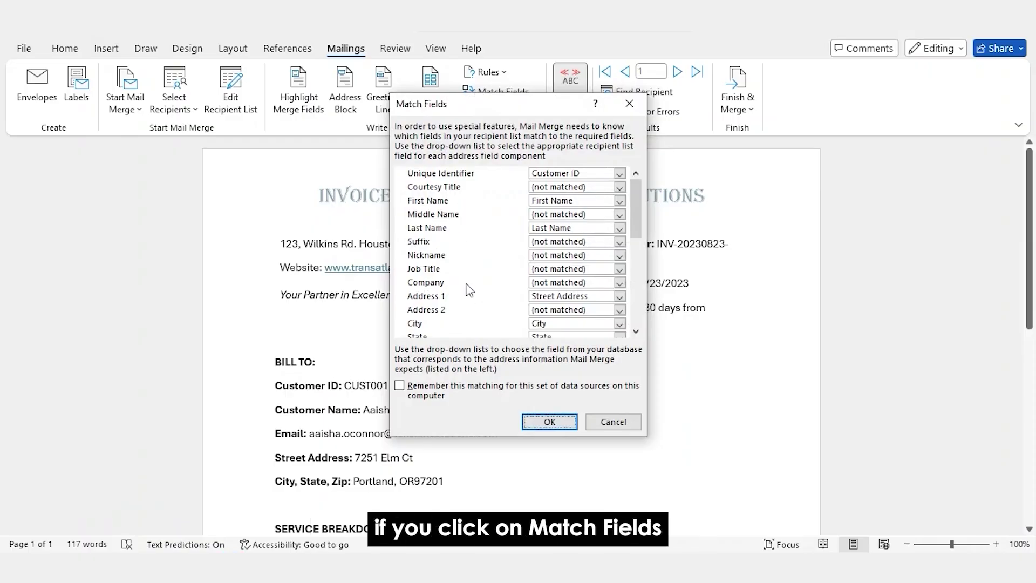
scroll(469, 290, "down", 4)
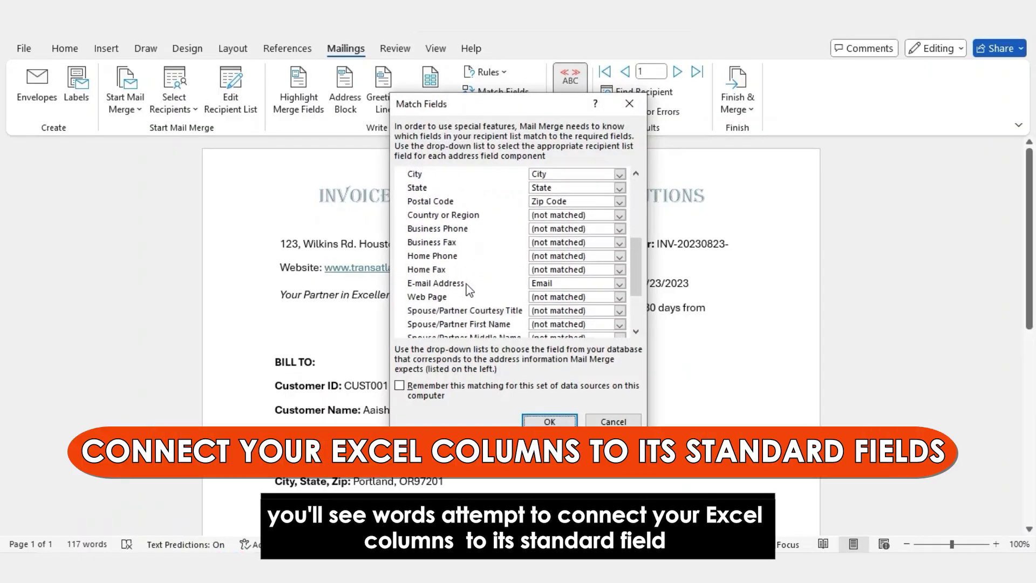
scroll(468, 290, "down", 3)
scroll(467, 290, "up", 2)
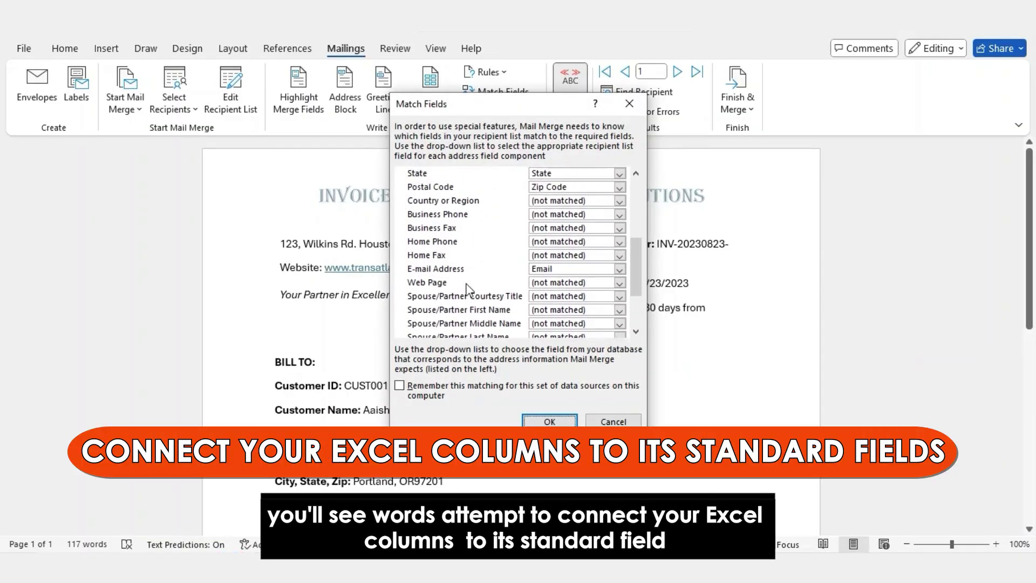
scroll(469, 291, "up", 1)
scroll(468, 290, "up", 1)
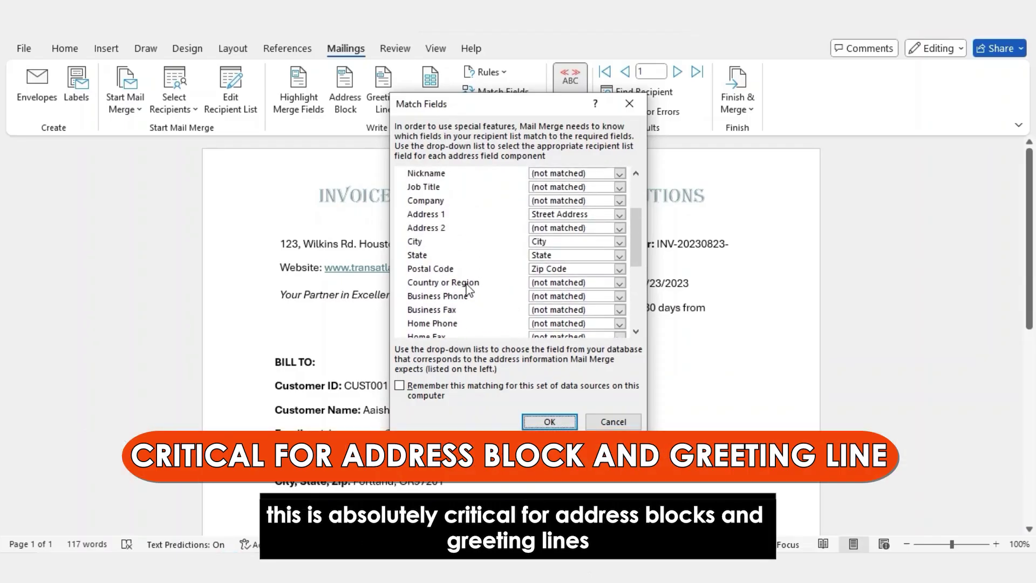
scroll(468, 290, "up", 3)
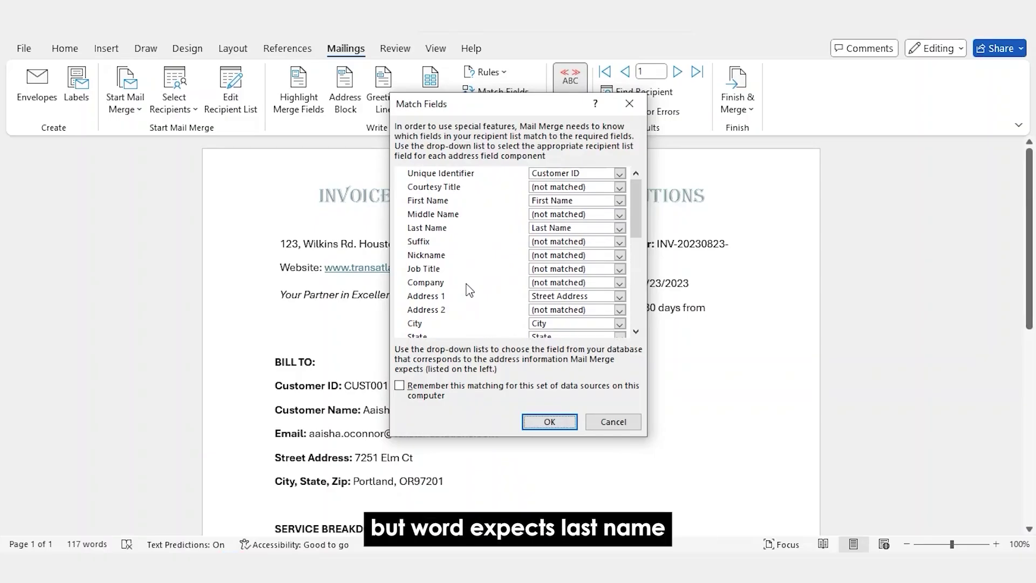
left_click(605, 202)
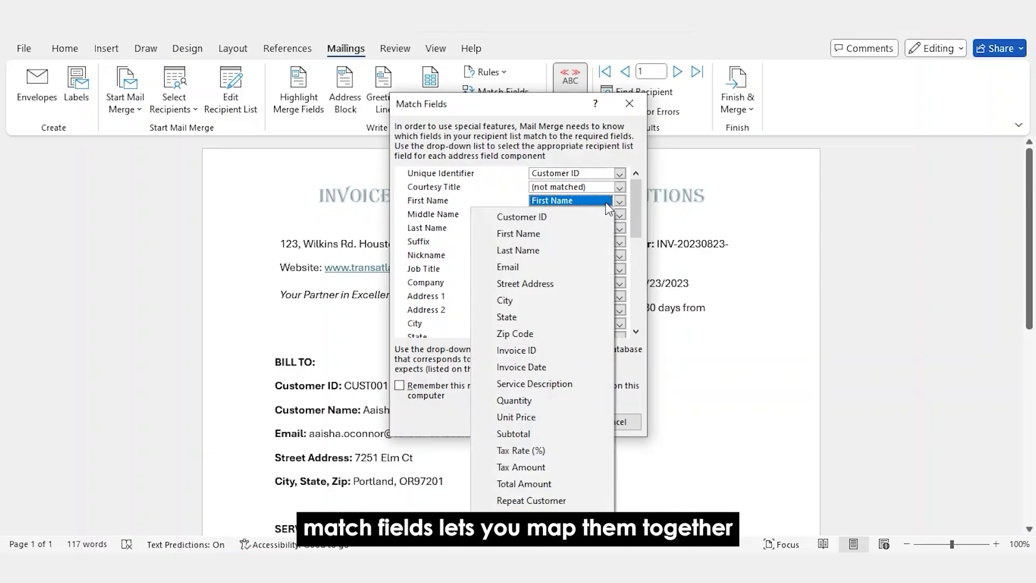
left_click(466, 193)
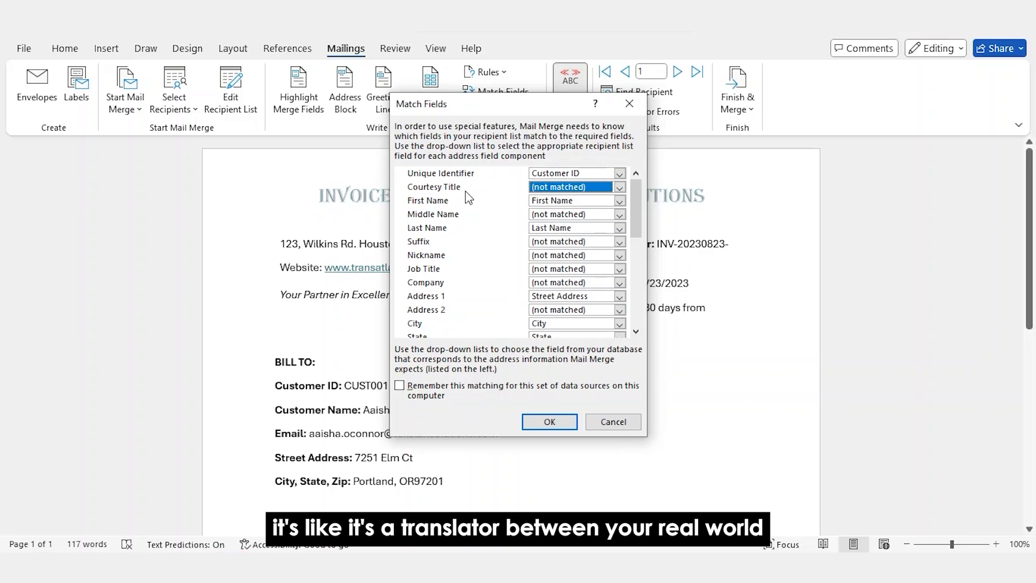
left_click(600, 422)
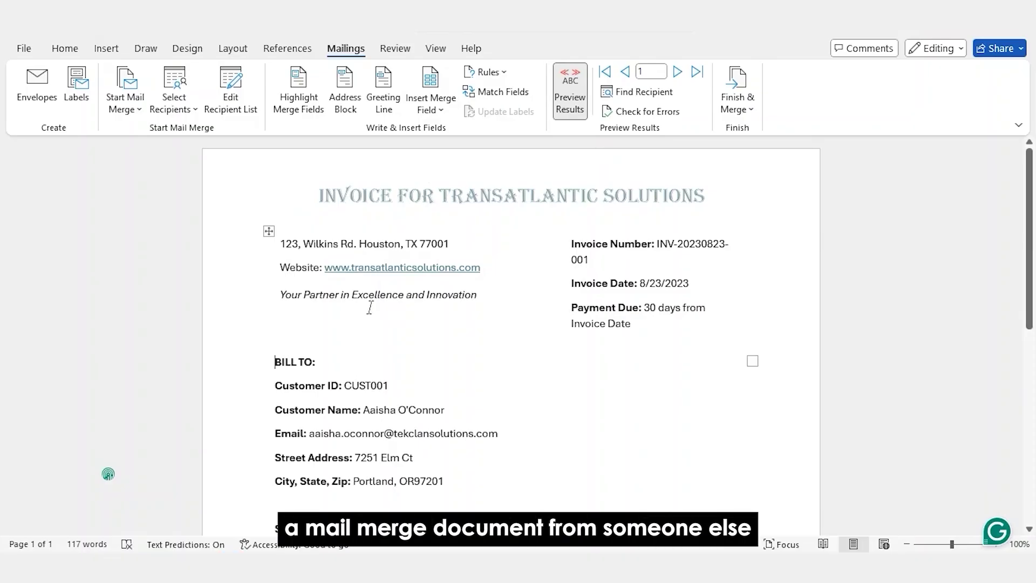
- Turn on Highlight Merge Fields so every merge field is shaded
left_click(297, 106)
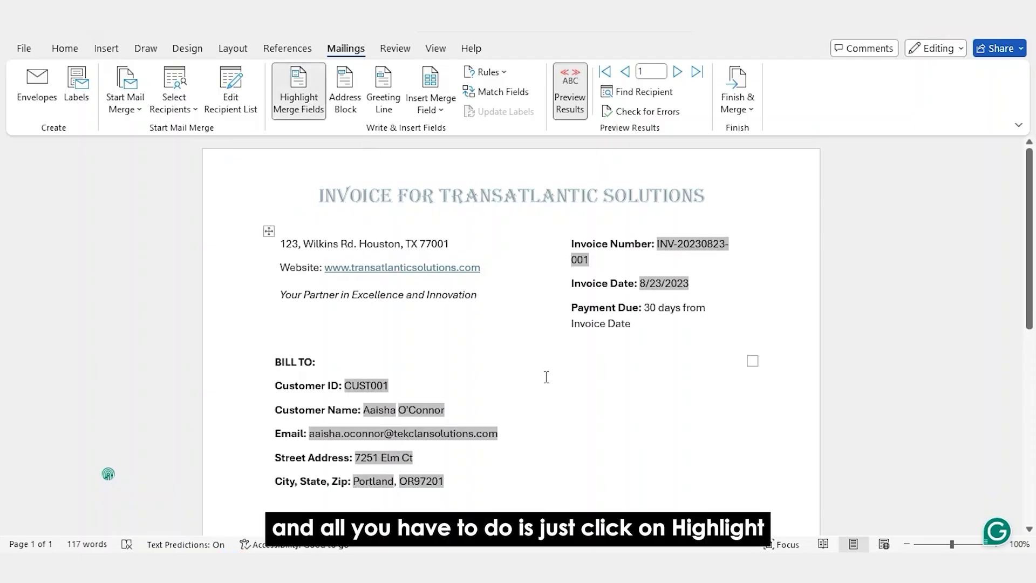
scroll(546, 377, "down", 6)
scroll(546, 376, "up", 4)
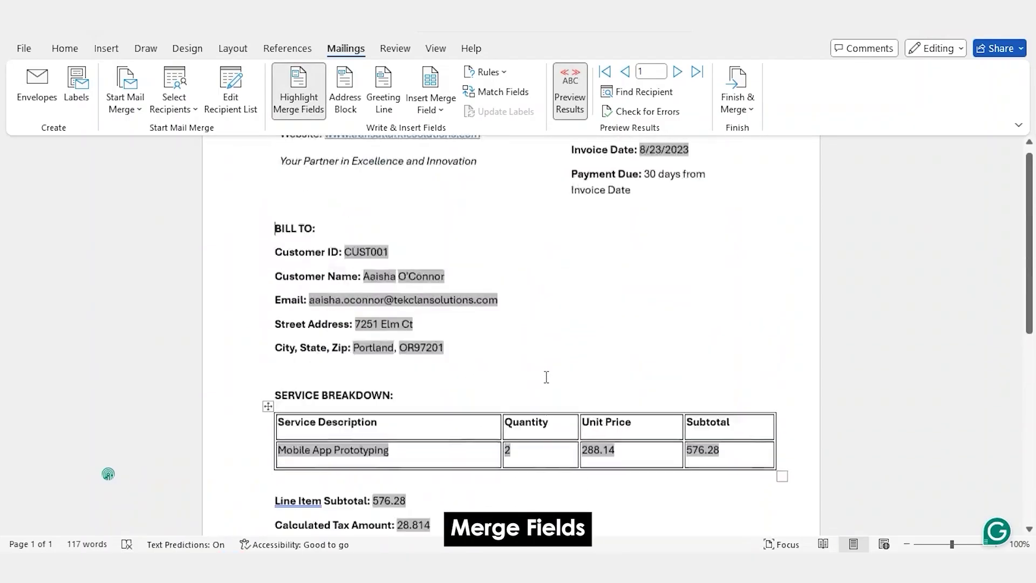
scroll(546, 377, "up", 2)
- Turn off Preview Results so codes like «Customer_ID» and «Email» show
left_click(570, 97)
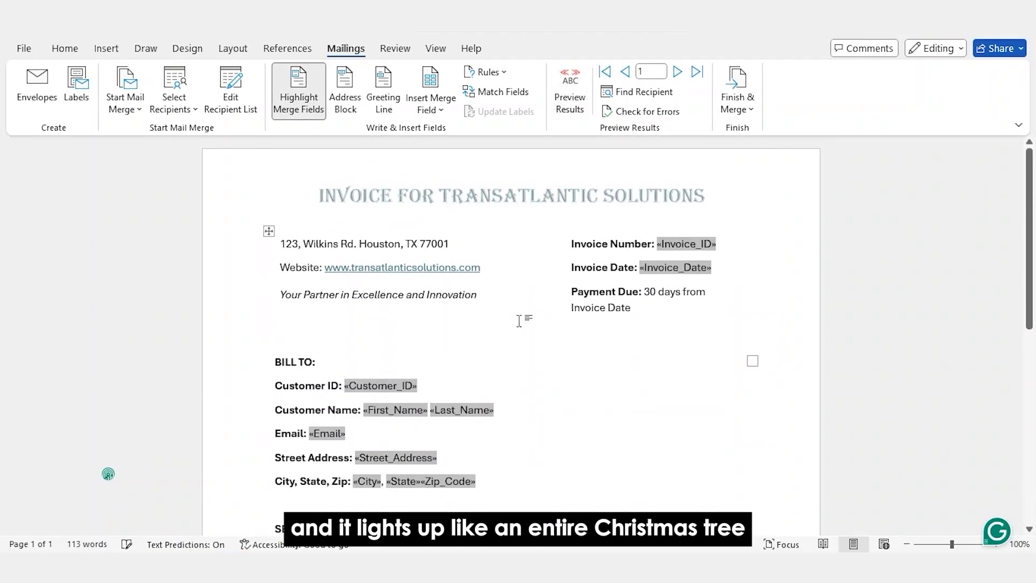
scroll(519, 320, "down", 6)
scroll(521, 320, "up", 3)
scroll(520, 320, "up", 1)
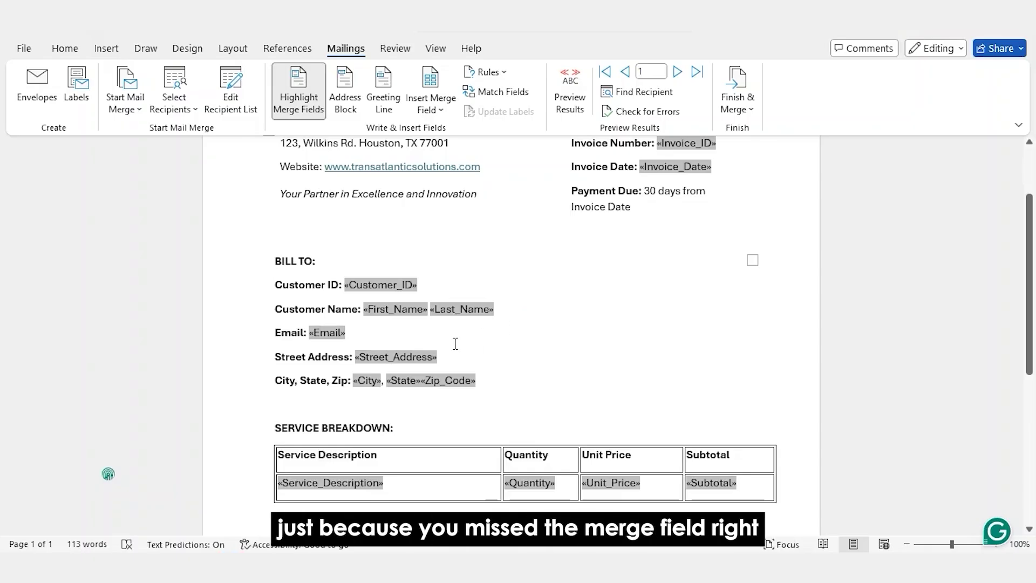
scroll(624, 356, "up", 2)
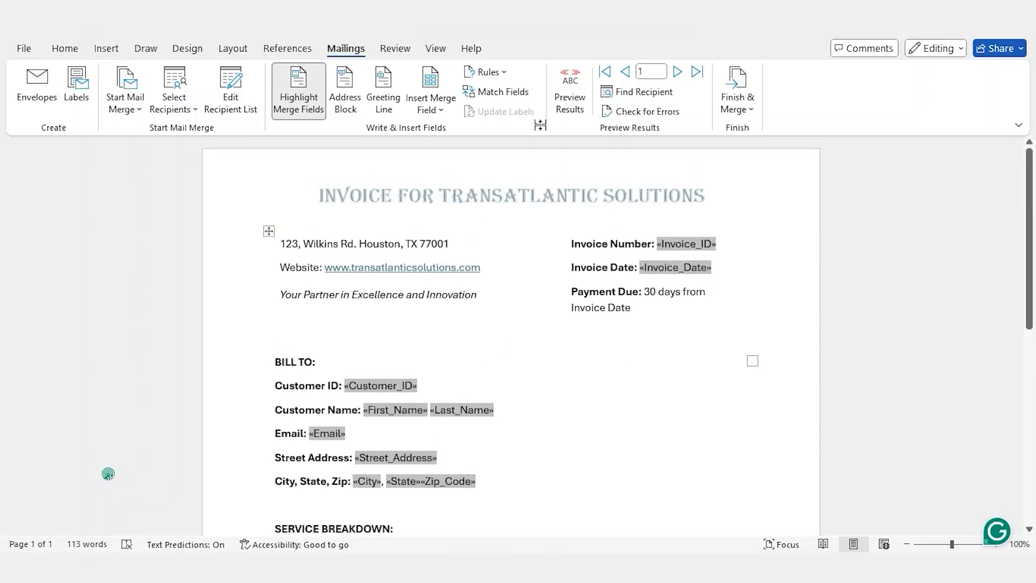
- Turn off merge-field shading, then review Check for Errors options and cancel without checking
left_click(297, 99)
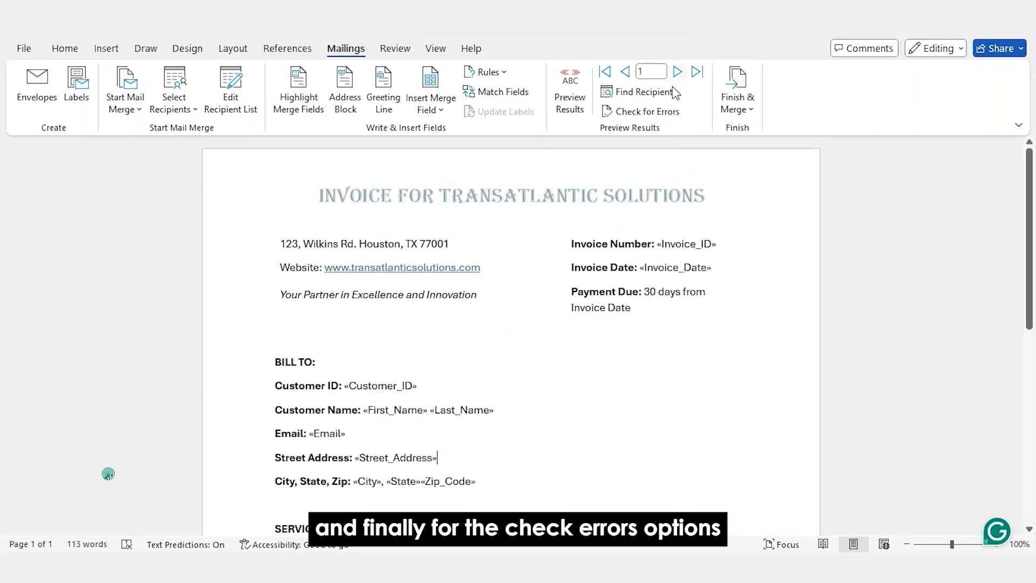
left_click(639, 111)
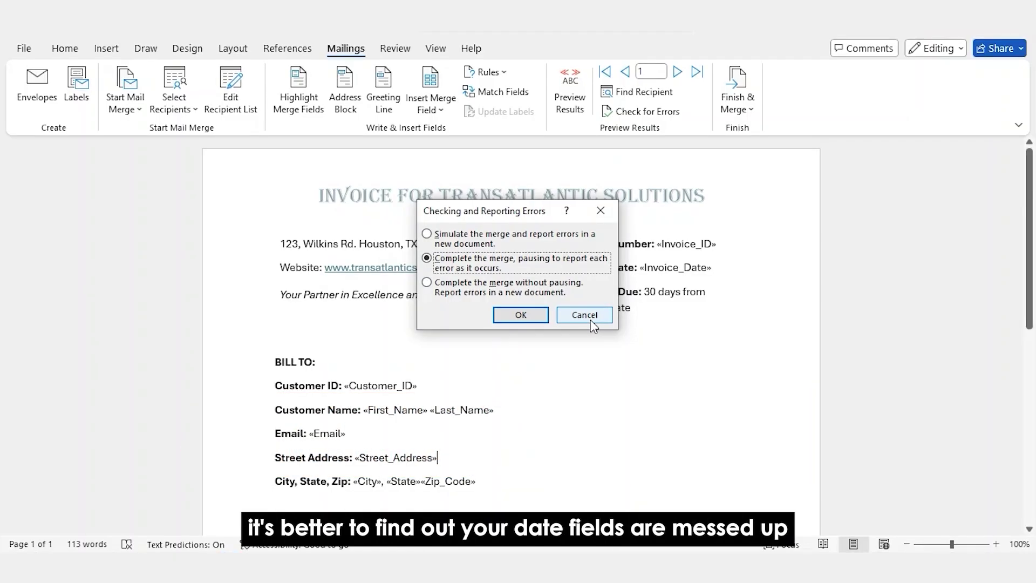
left_click(590, 319)
scroll(597, 465, "down", 5)
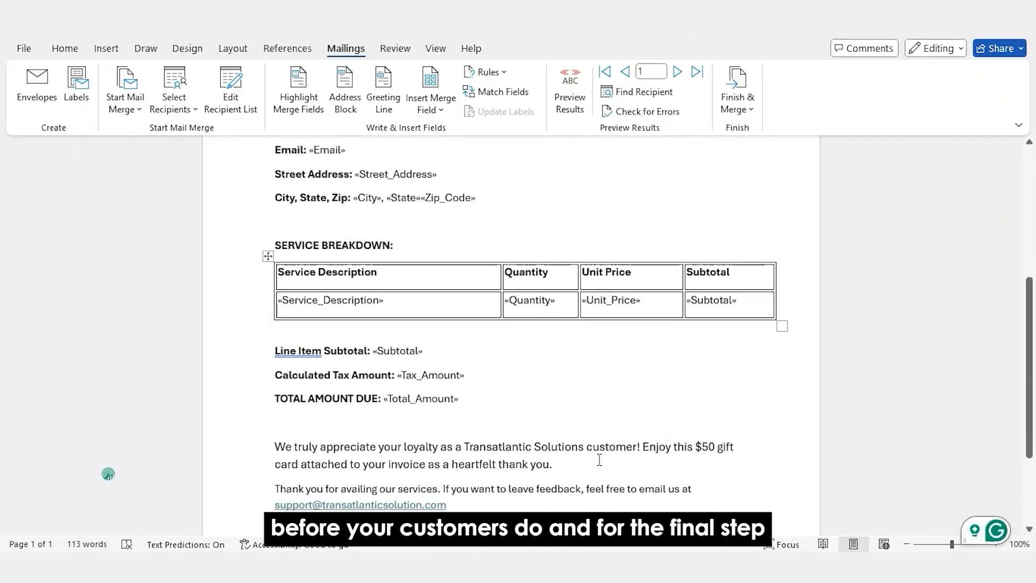
scroll(598, 460, "up", 5)
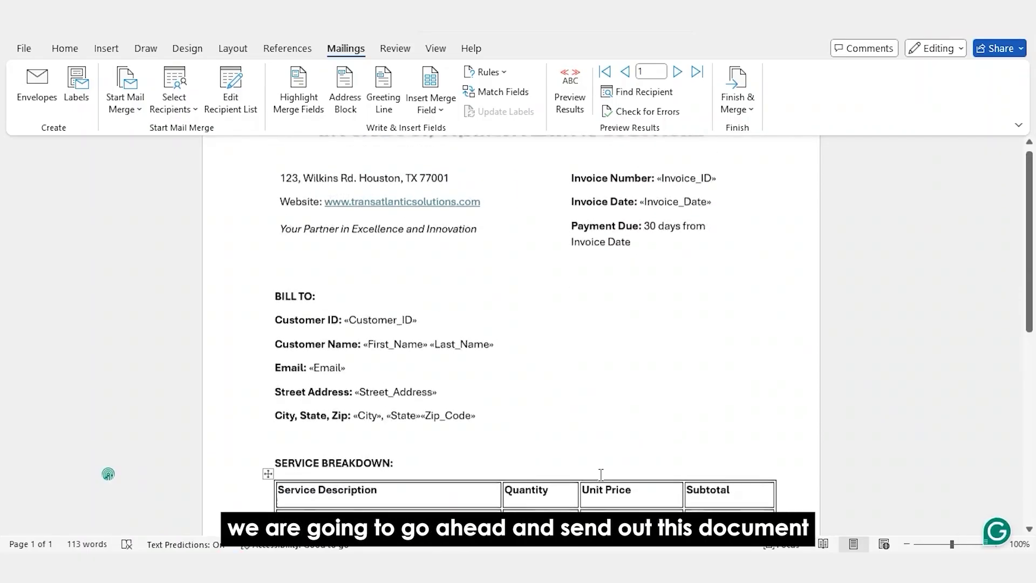
left_click(743, 104)
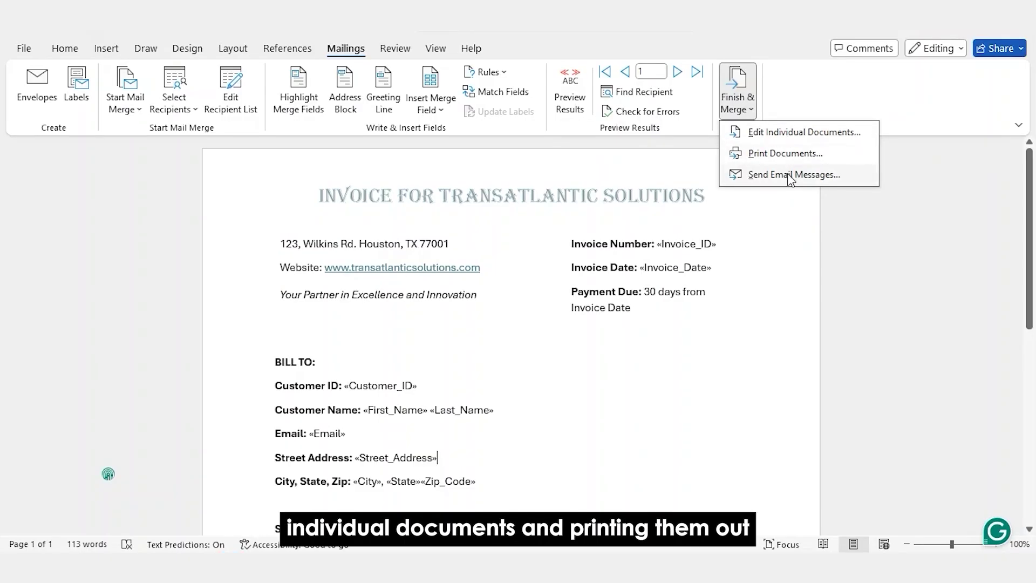
left_click(627, 73)
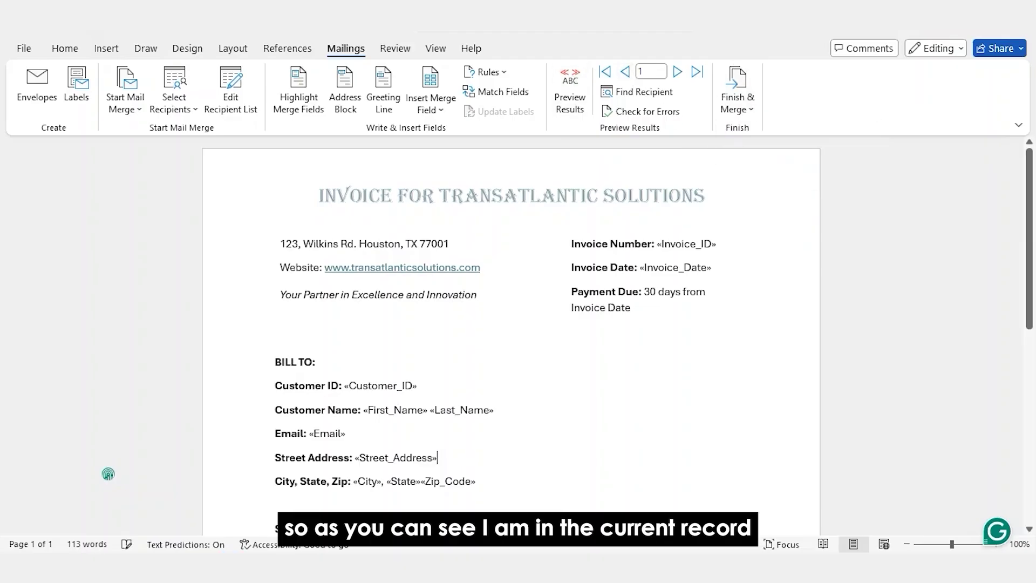
key("alt+Tab")
scroll(415, 344, "left", 6)
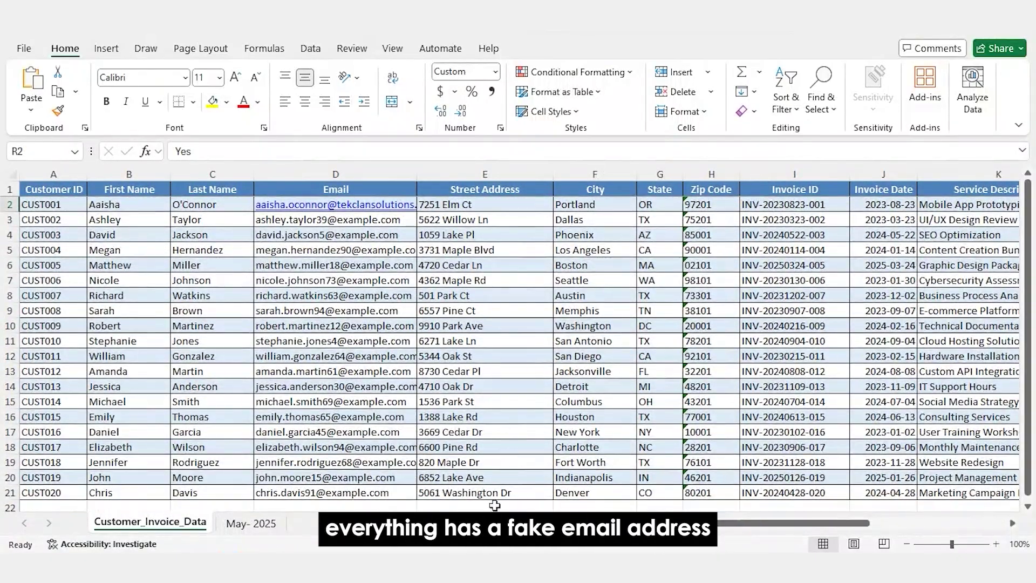
key("alt+Tab")
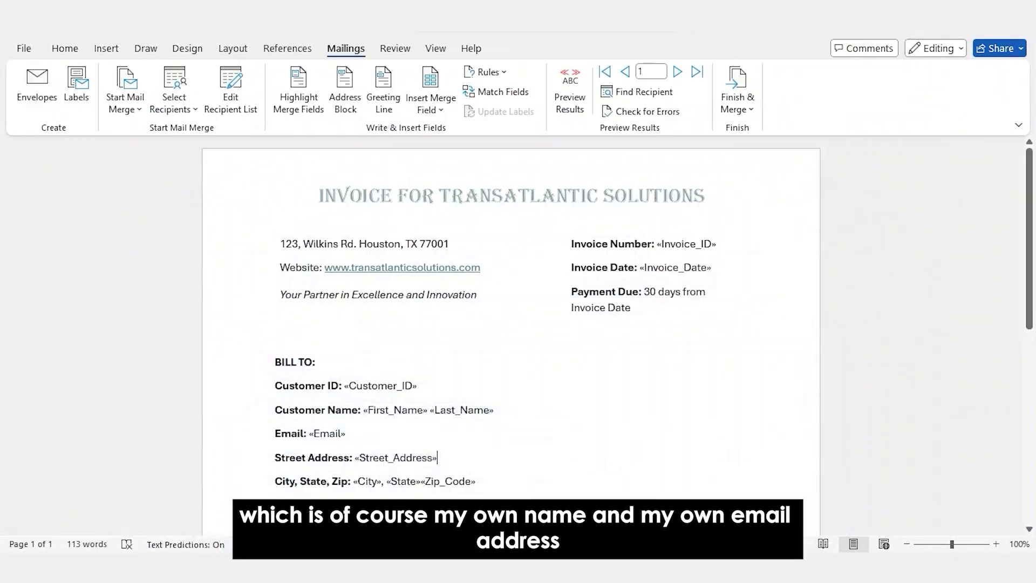
- Merge to email for the current record only, addressed to the Email field, in HTML format
left_click(745, 108)
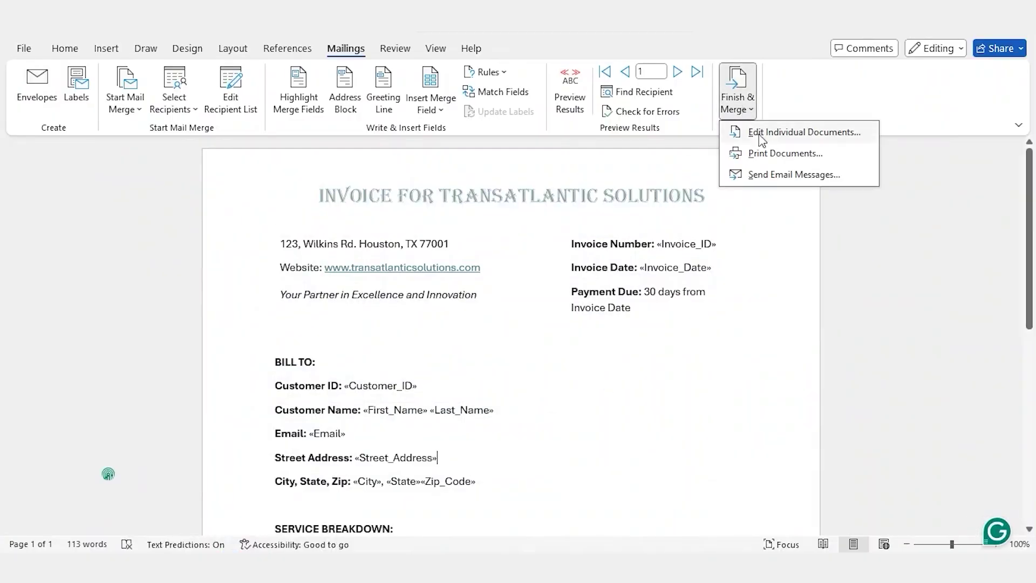
left_click(775, 175)
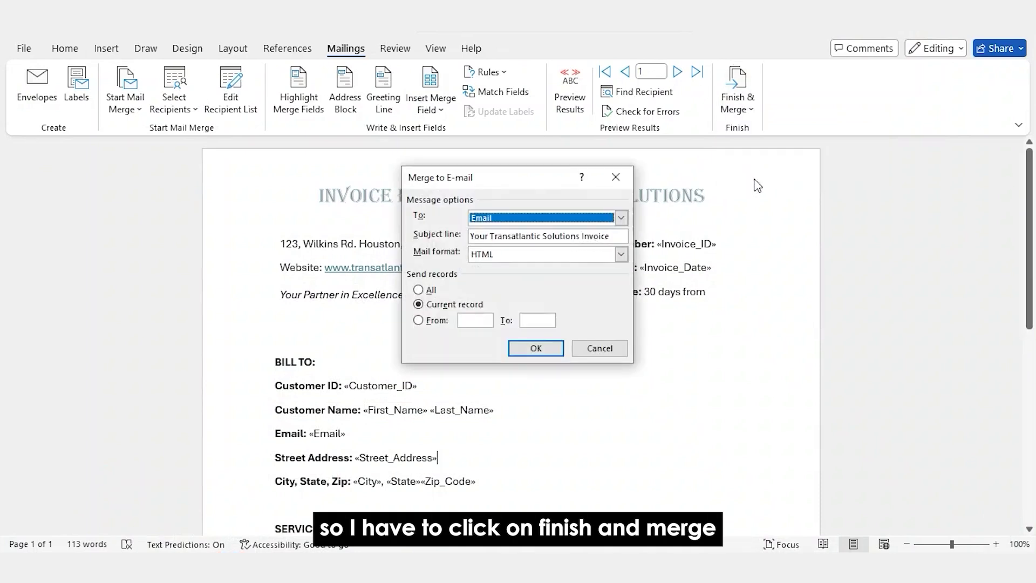
left_click(550, 219)
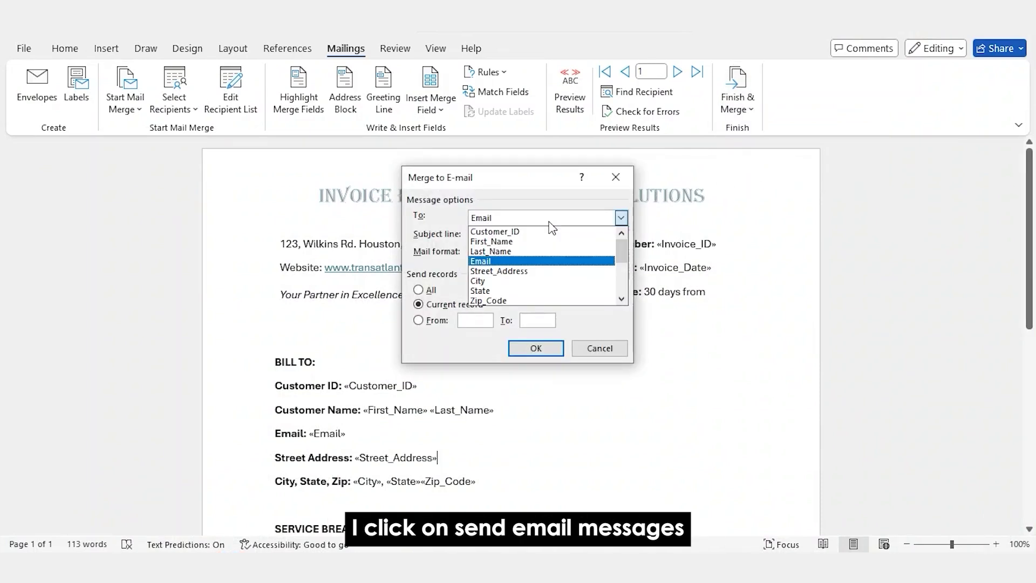
left_click(534, 263)
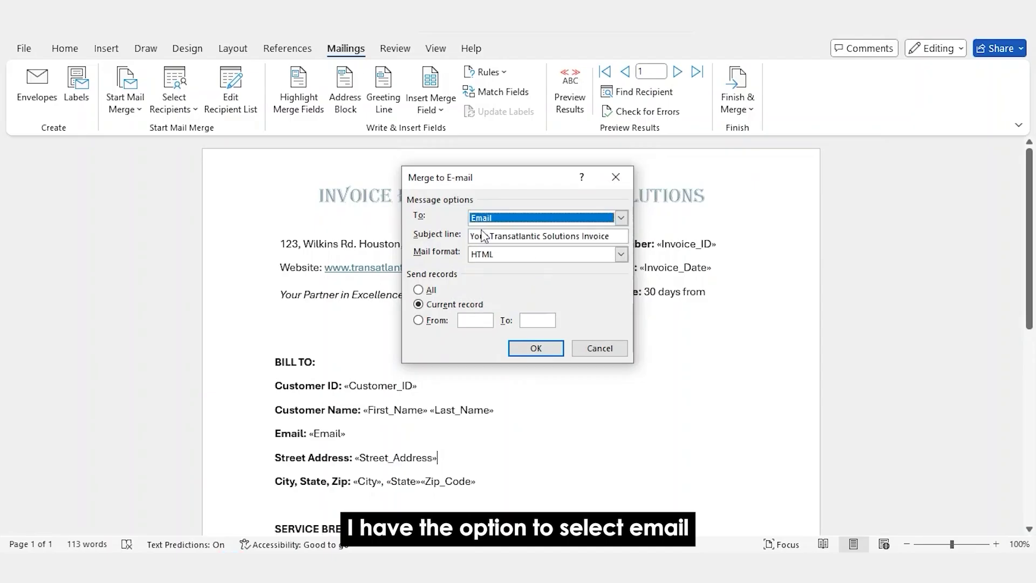
left_click(621, 254)
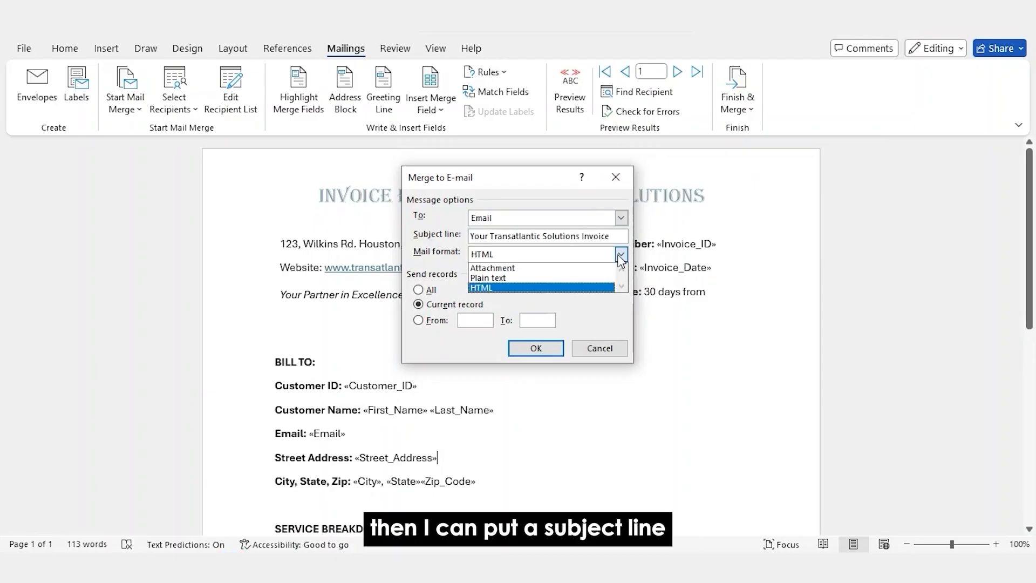
left_click(579, 289)
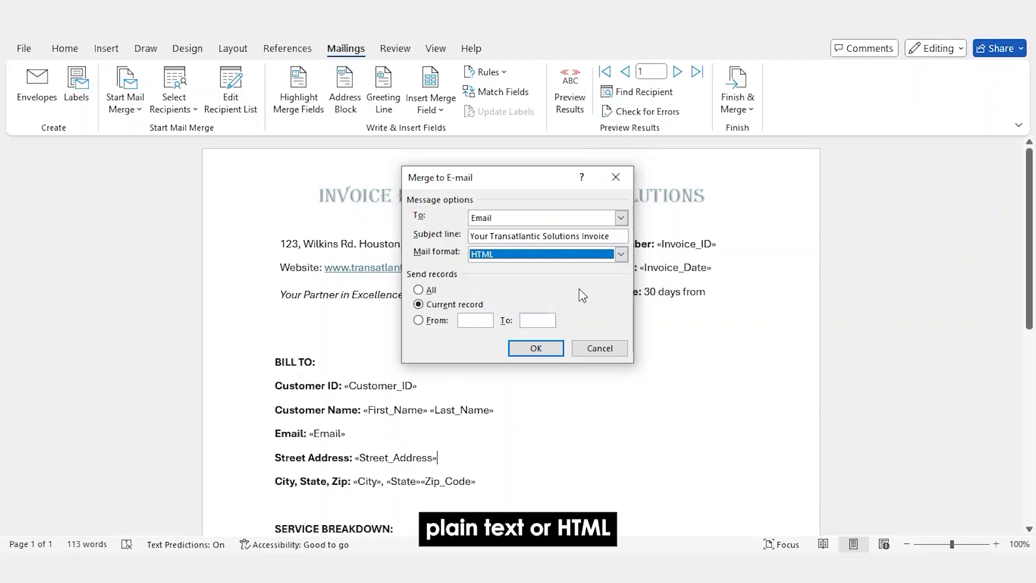
left_click(424, 302)
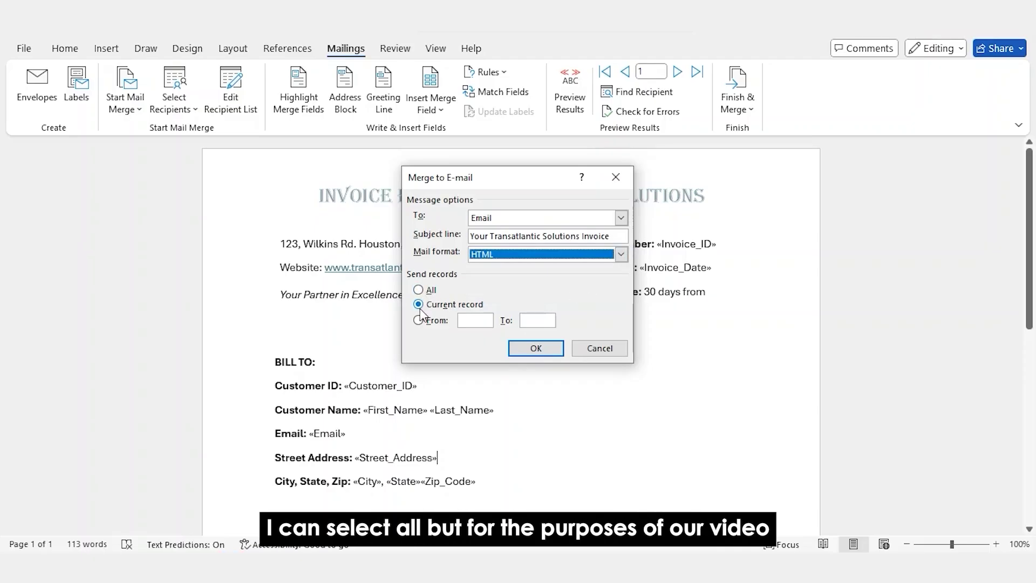
left_click(527, 353)
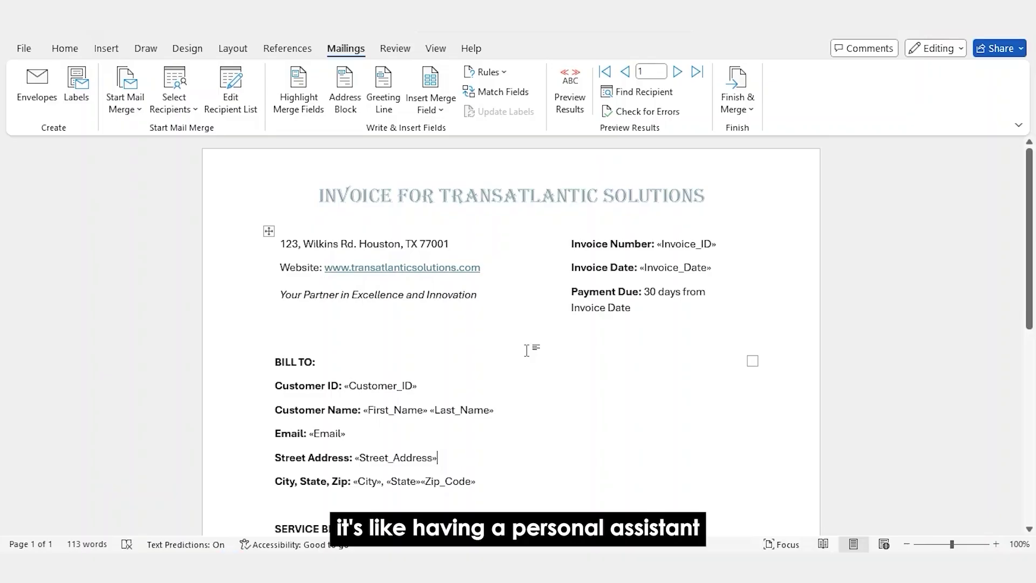
scroll(569, 455, "down", 1)
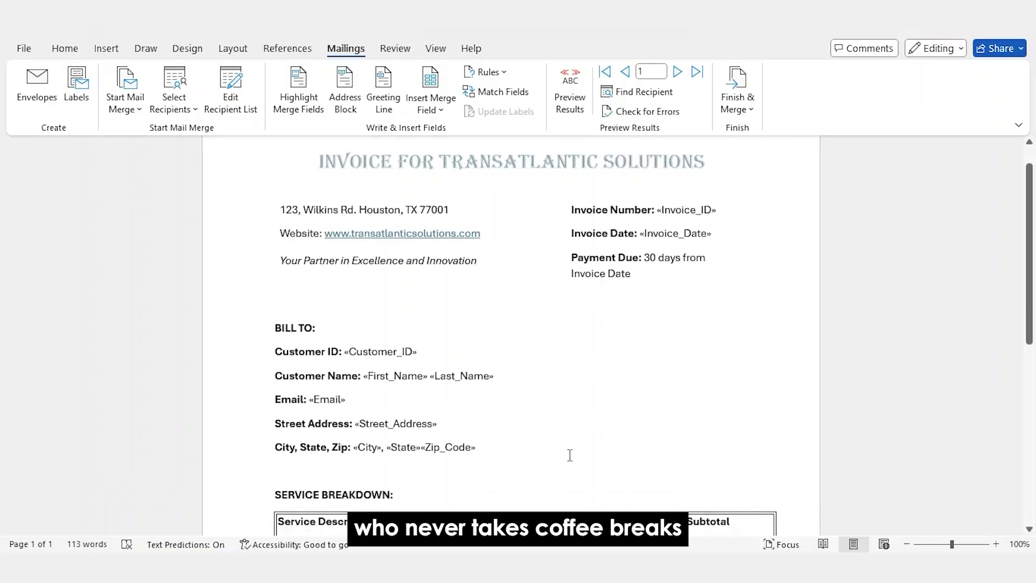
scroll(569, 455, "down", 3)
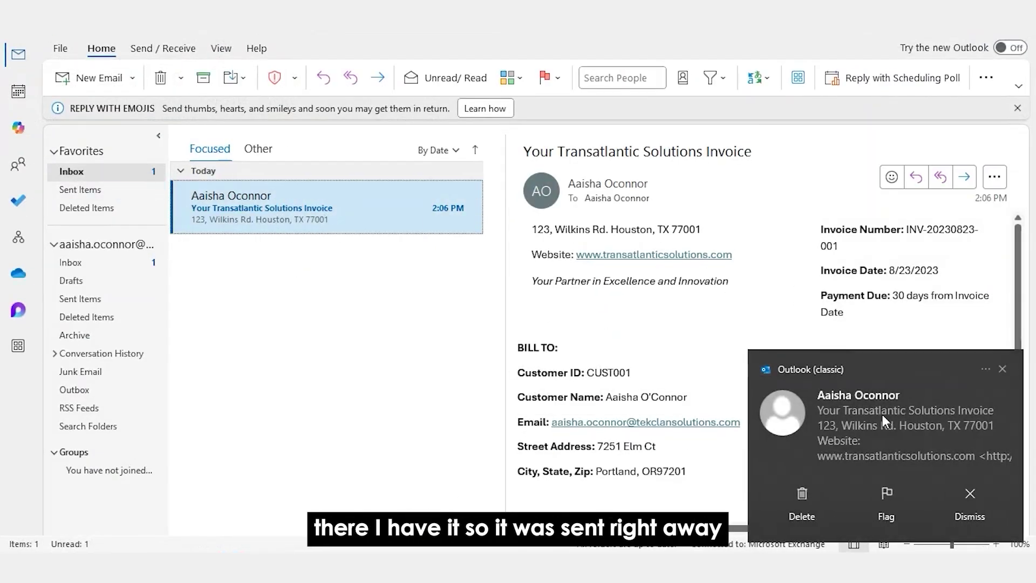
- Open the delivered invoice email from its alert, read it maximised, then close it
left_click(931, 430)
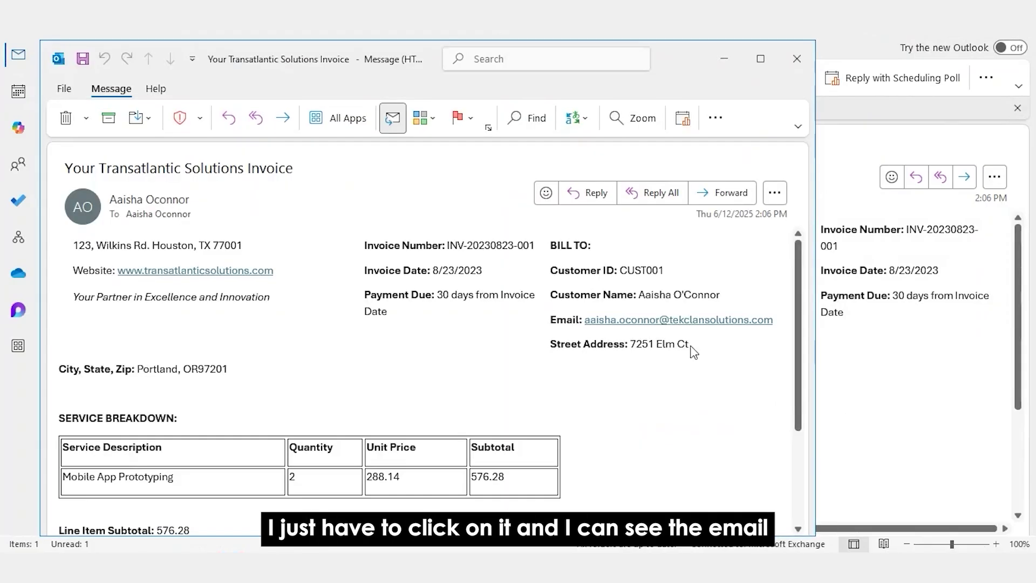
left_click(752, 60)
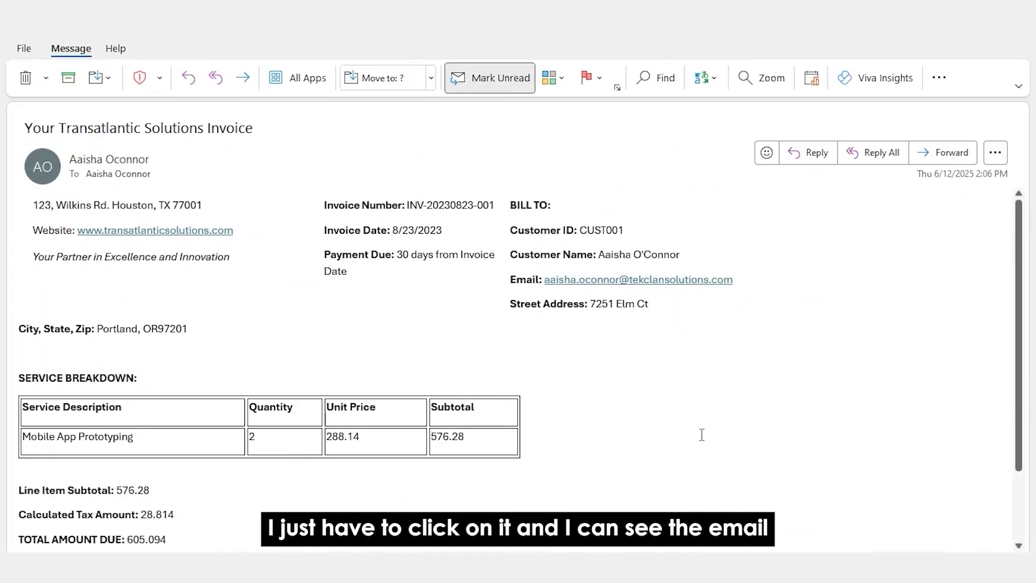
scroll(701, 435, "down", 2)
scroll(701, 435, "down", 1)
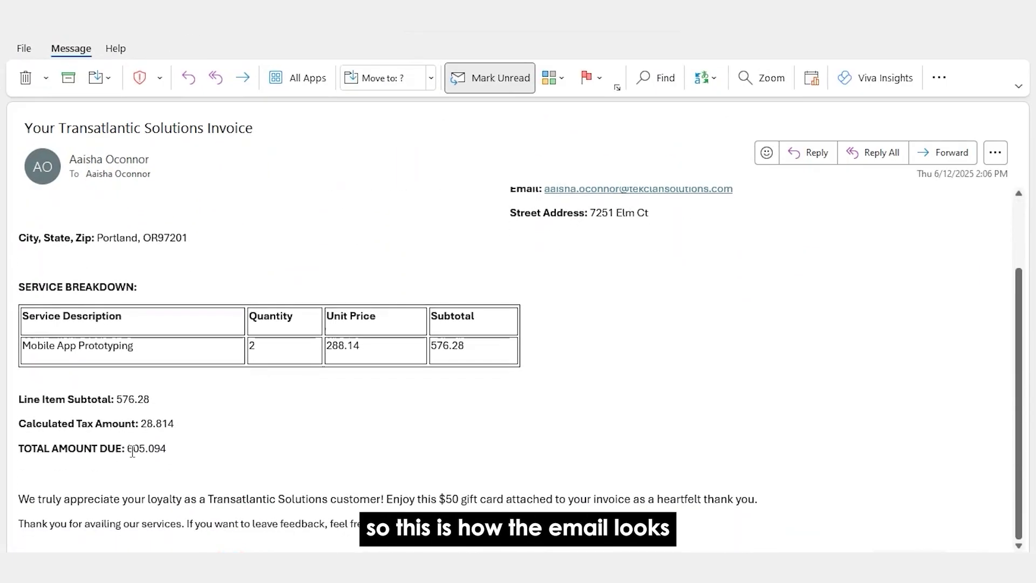
key("Escape")
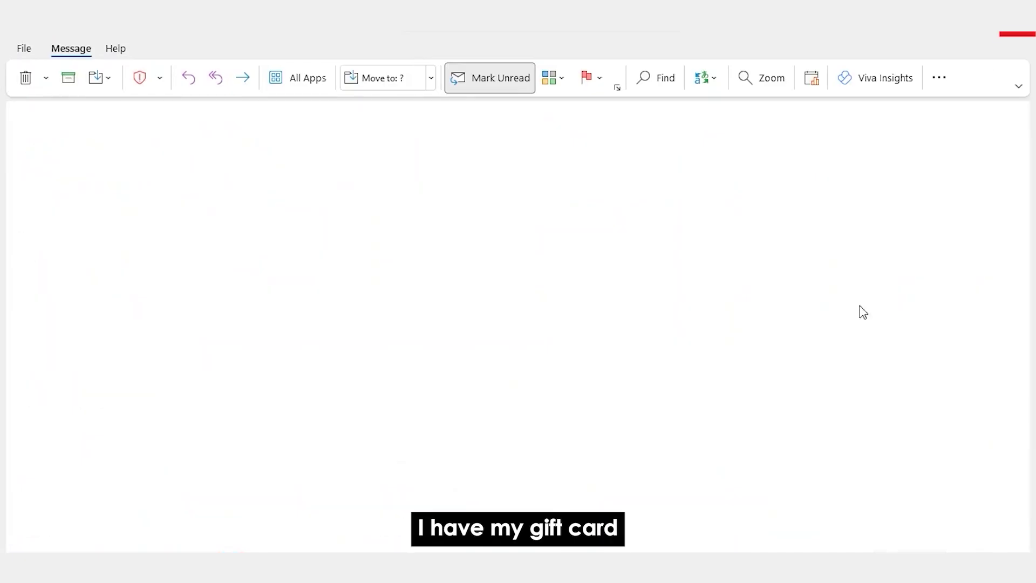
scroll(820, 408, "down", 10)
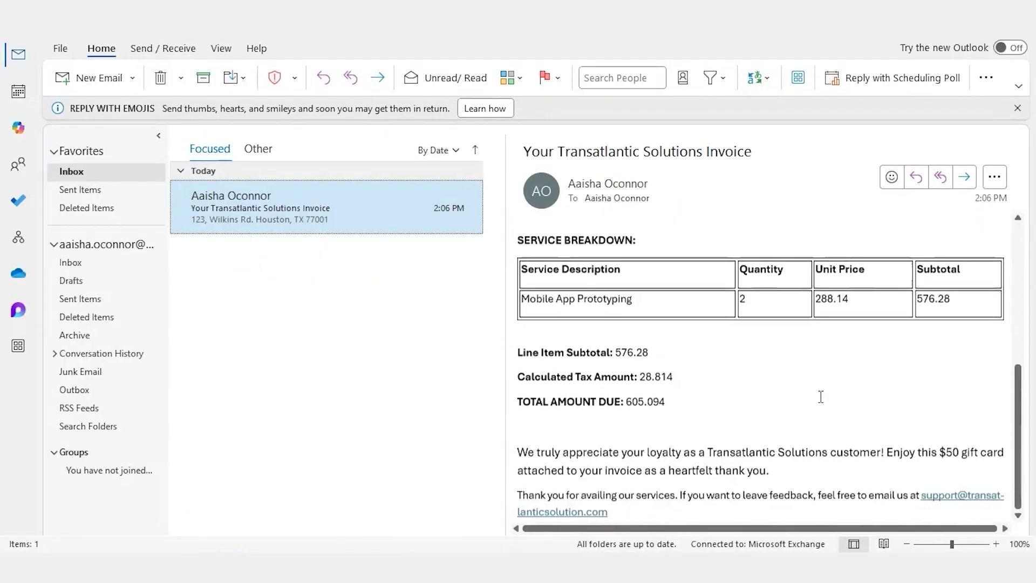
scroll(821, 396, "up", 10)
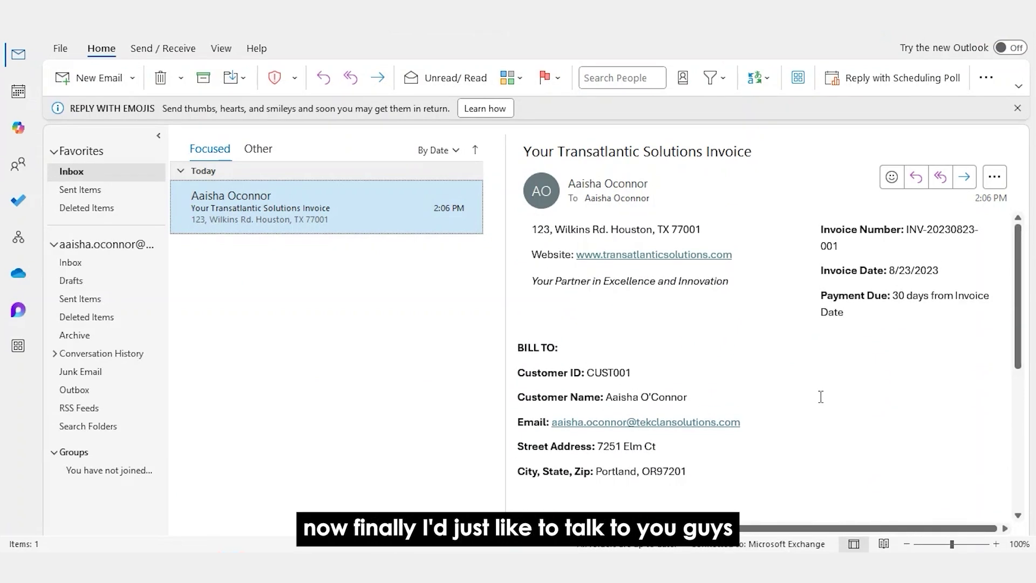
- Switch from Outlook back to Excel's Customer_Invoice_Data sheet
key("alt+Tab")
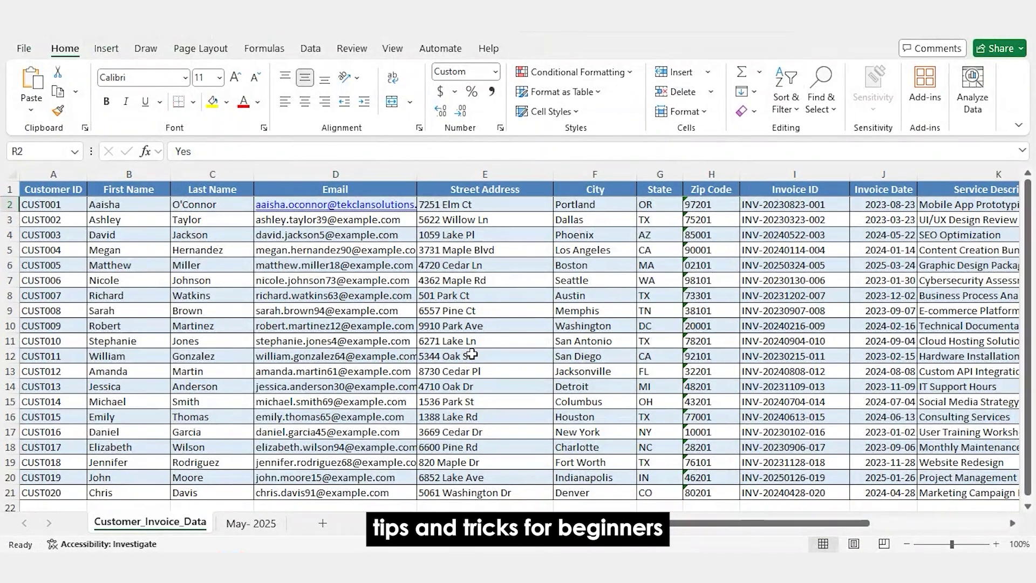